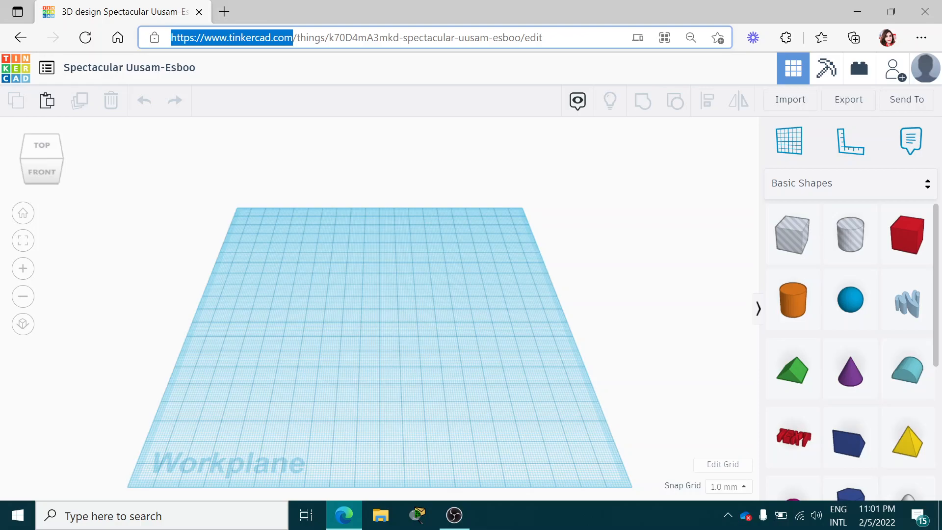
Look through the Basic Shapes collection and the list of shape library categories
left_click(196, 168)
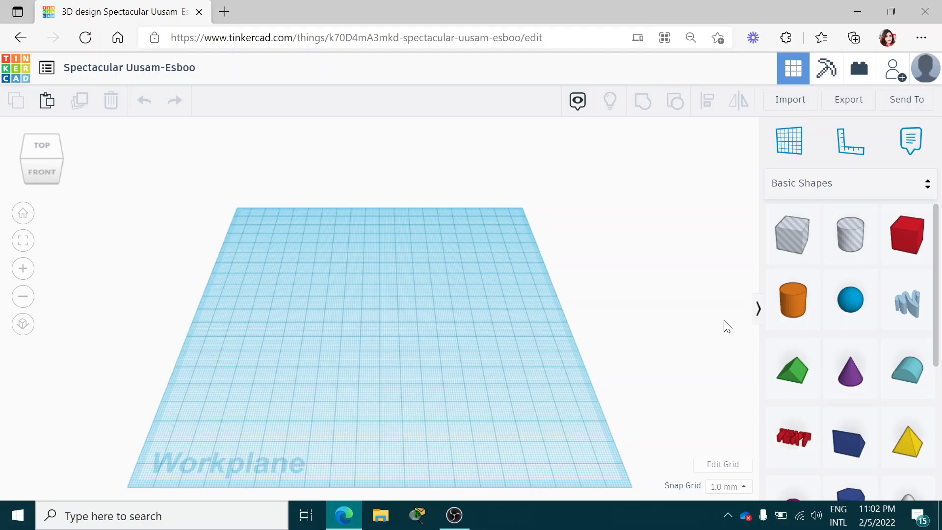
scroll(862, 284, "down", 3)
scroll(862, 291, "down", 2)
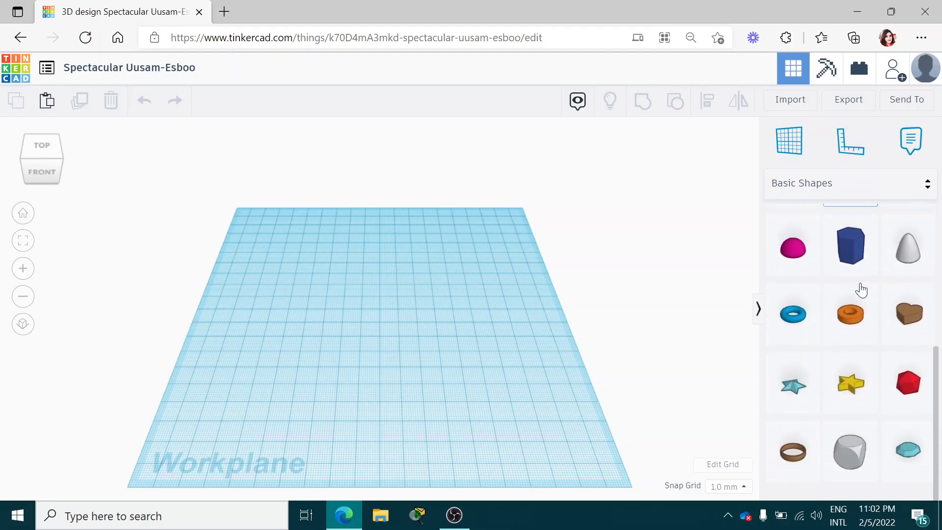
scroll(862, 291, "up", 5)
left_click(886, 186)
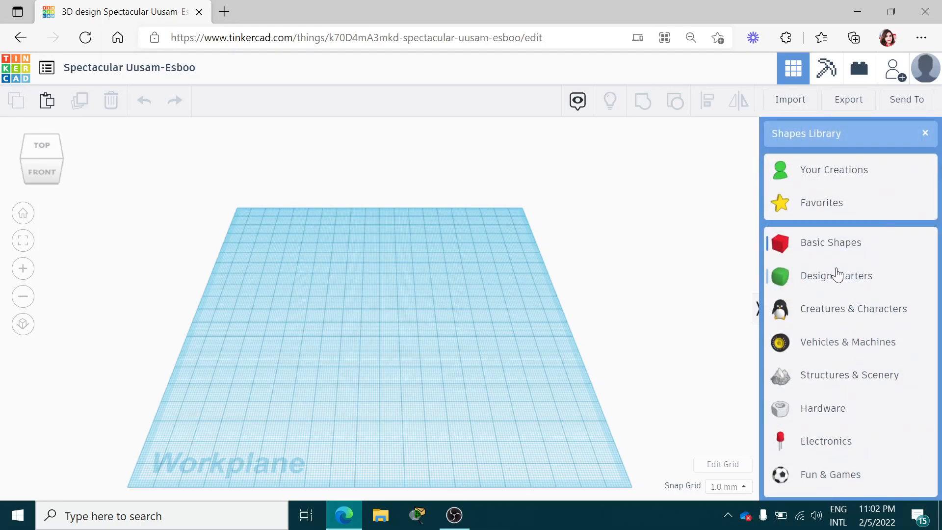
left_click(826, 255)
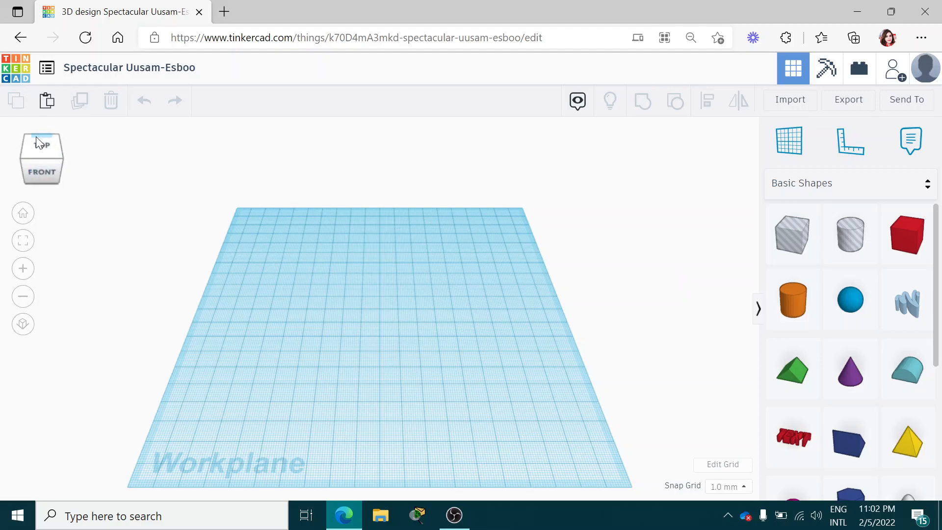
left_click(46, 176)
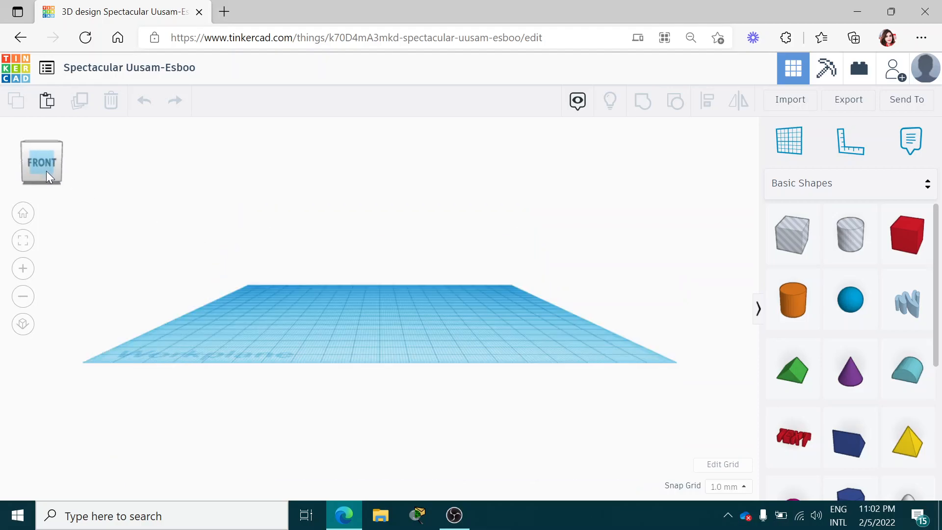
mouse_move(46, 172)
left_mouse_down()
mouse_move(63, 178)
mouse_move(28, 173)
mouse_move(43, 177)
left_mouse_up()
left_click(46, 175)
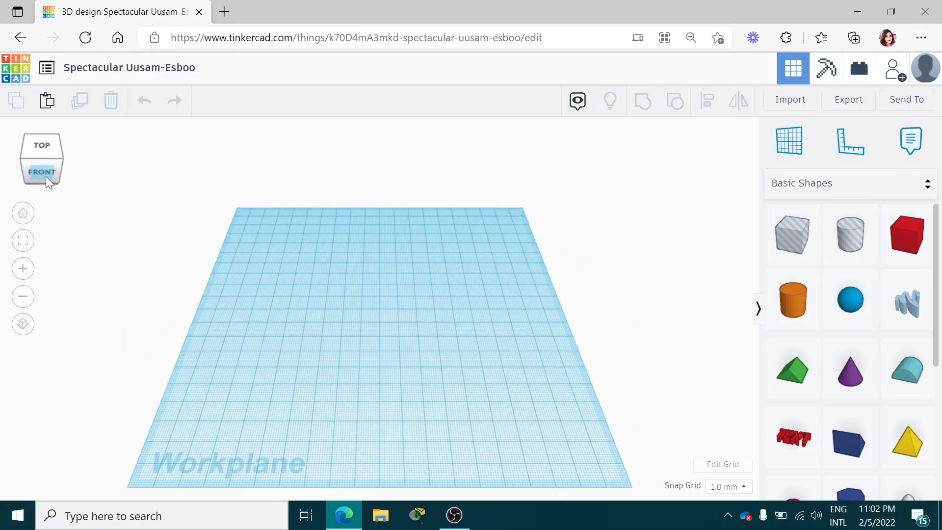
mouse_move(45, 174)
left_mouse_down()
mouse_move(34, 175)
mouse_move(48, 176)
left_mouse_up()
left_click(46, 176)
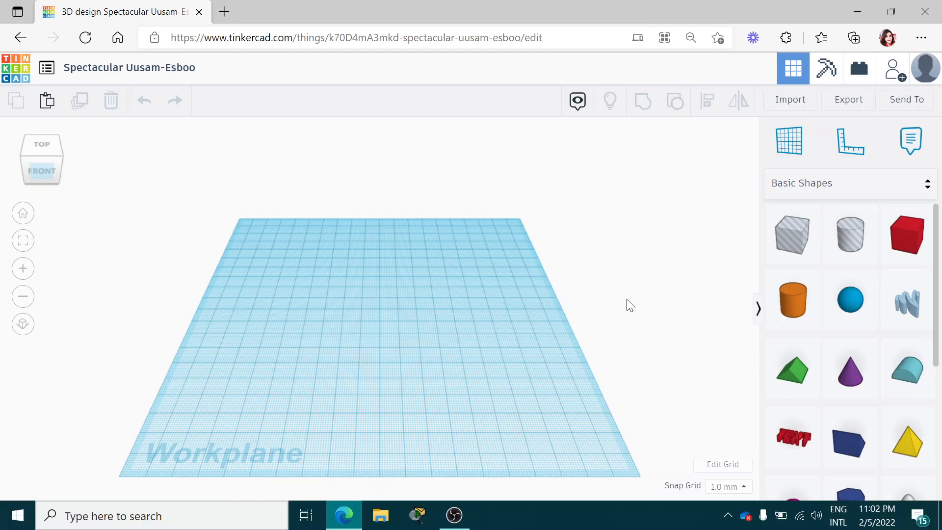
Place a paraboloid near the middle of the workplane and color it light periwinkle blue
scroll(878, 439, "down", 3)
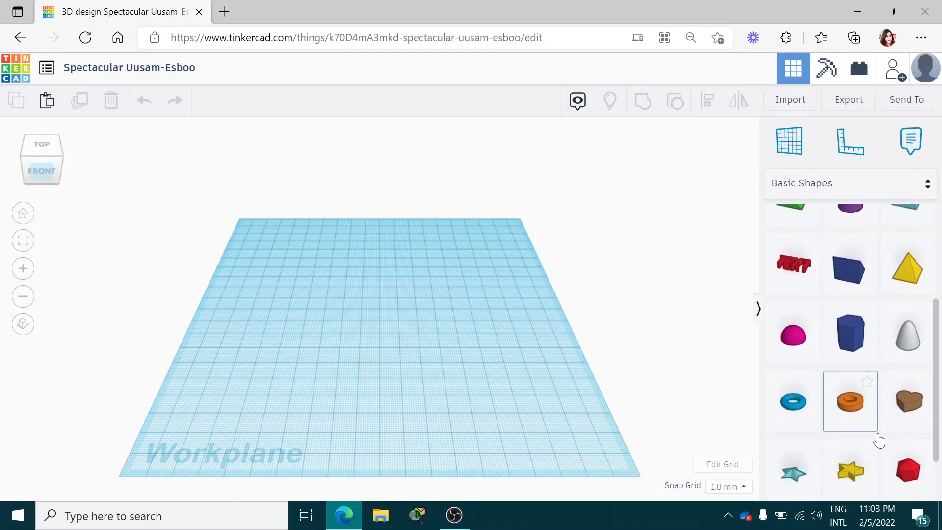
scroll(879, 439, "down", 1)
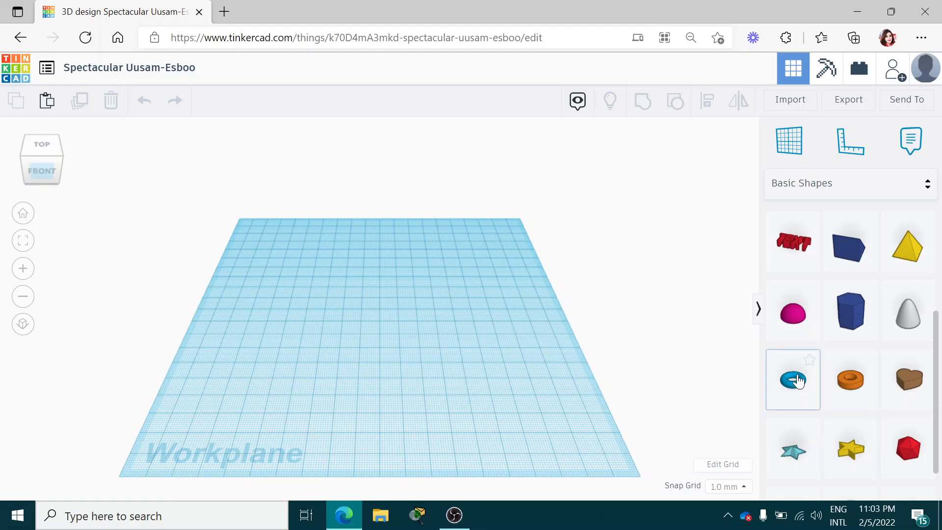
scroll(796, 341, "up", 1)
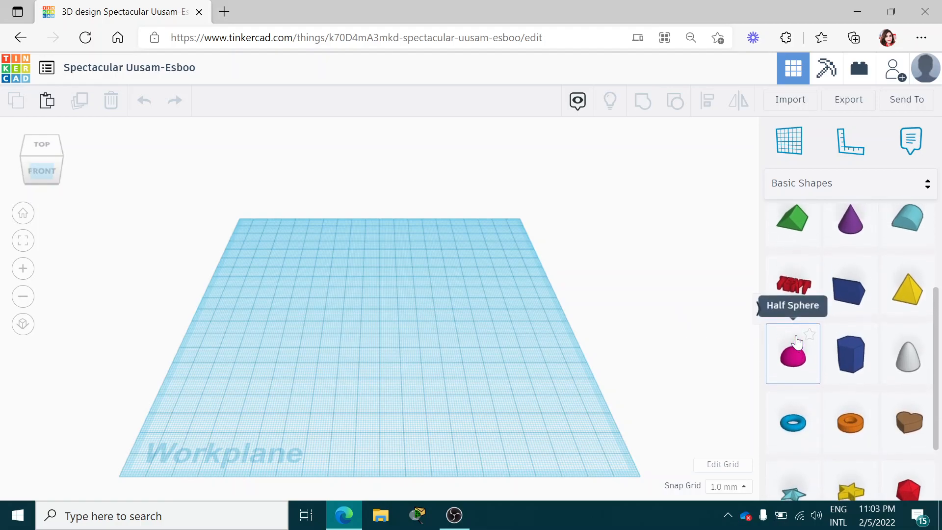
scroll(795, 339, "down", 1)
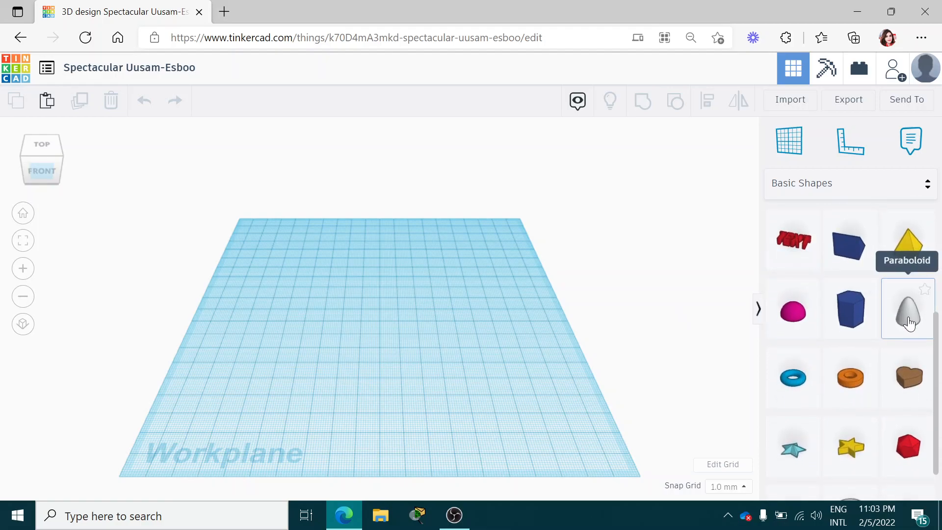
left_click_drag(906, 316, 351, 317)
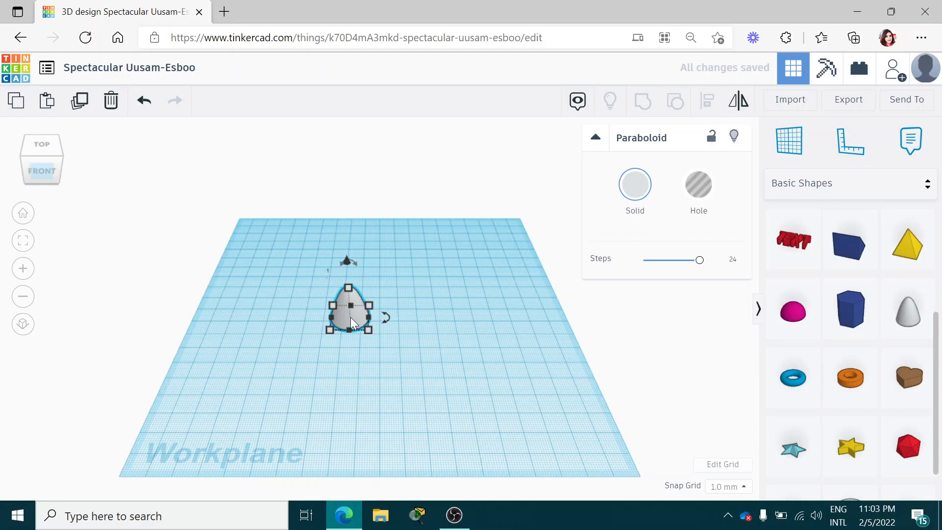
left_click(633, 197)
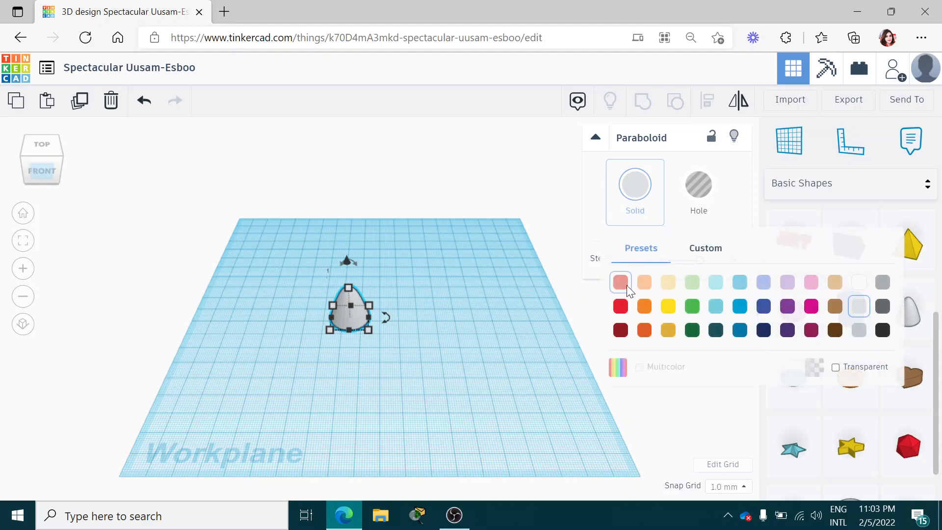
left_click(763, 283)
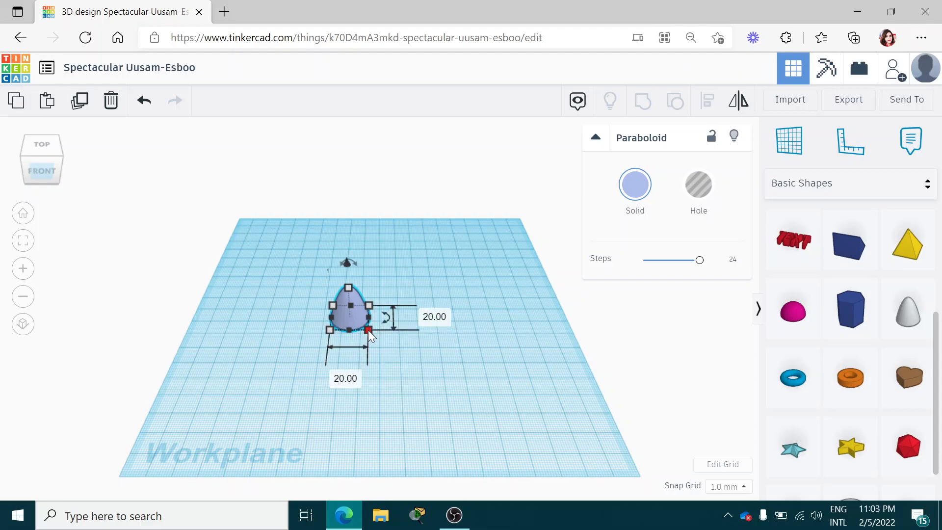
Set the paraboloid's base length and width to 60 mm each and stretch its height to about 43 mm
left_click(437, 318)
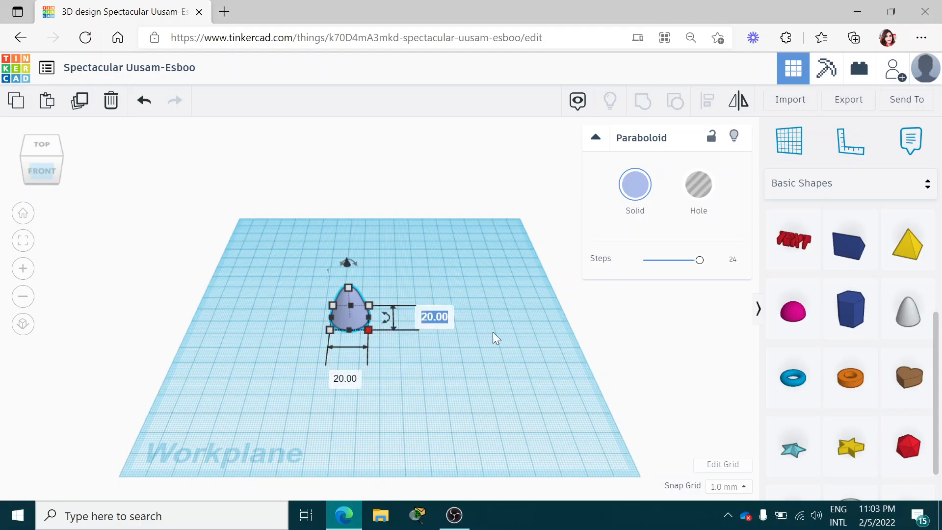
type("60")
left_click(334, 378)
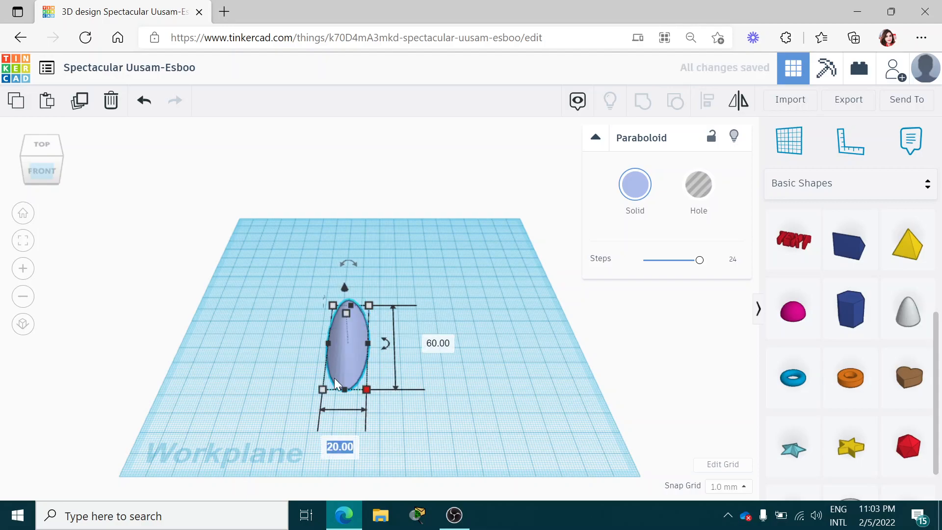
type("60")
key("Return")
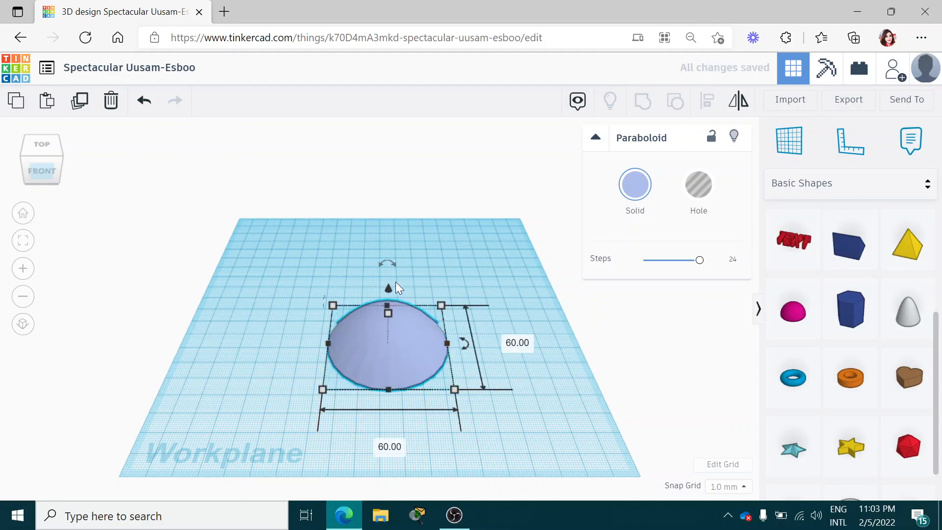
left_click_drag(390, 314, 386, 275)
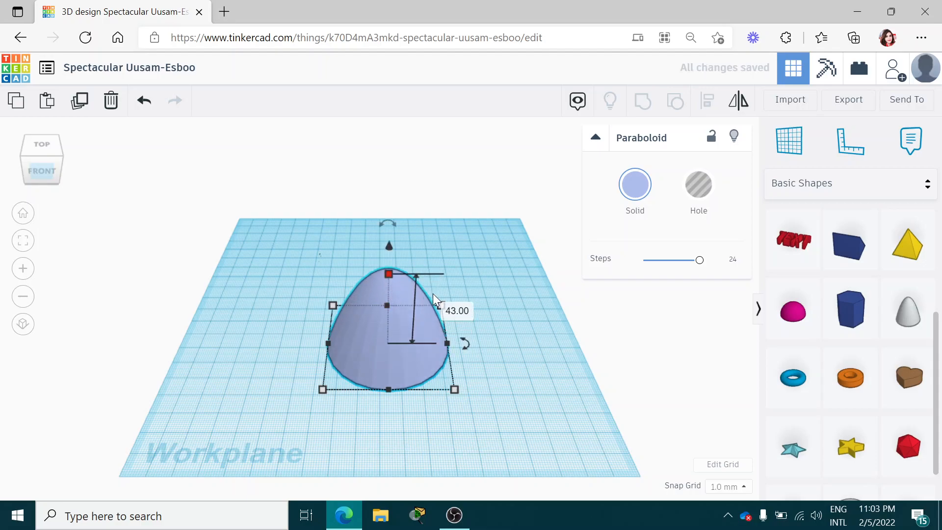
Rotate the paraboloid 180° so its flat face points up, and deselect it
left_click_drag(383, 219, 384, 218)
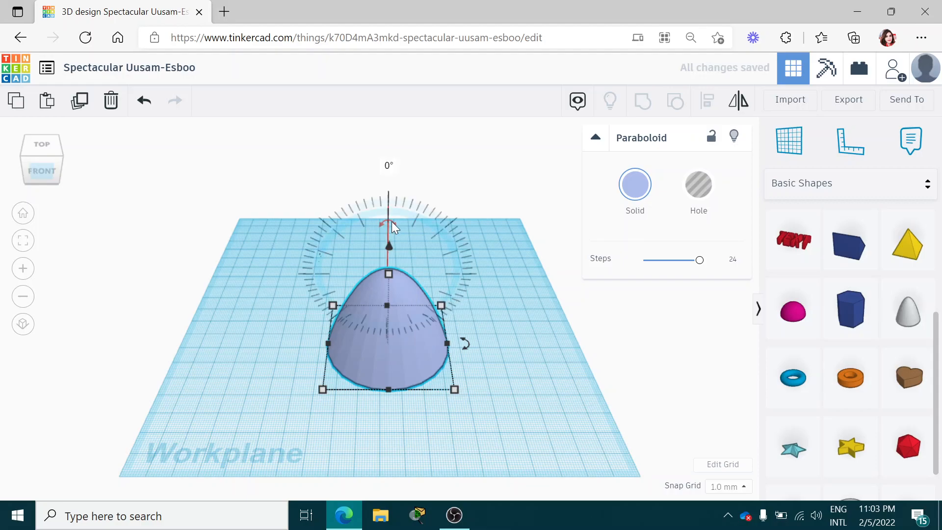
left_click(389, 165)
type("180")
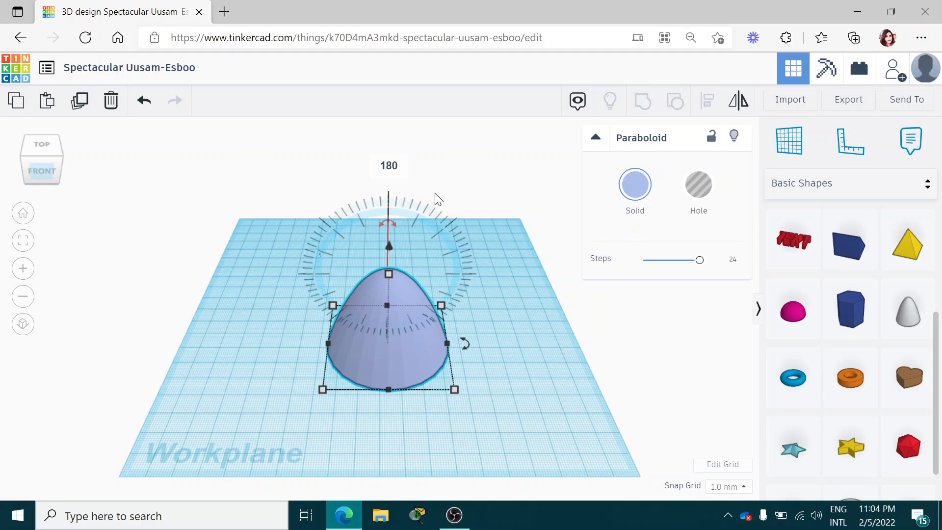
key("Return")
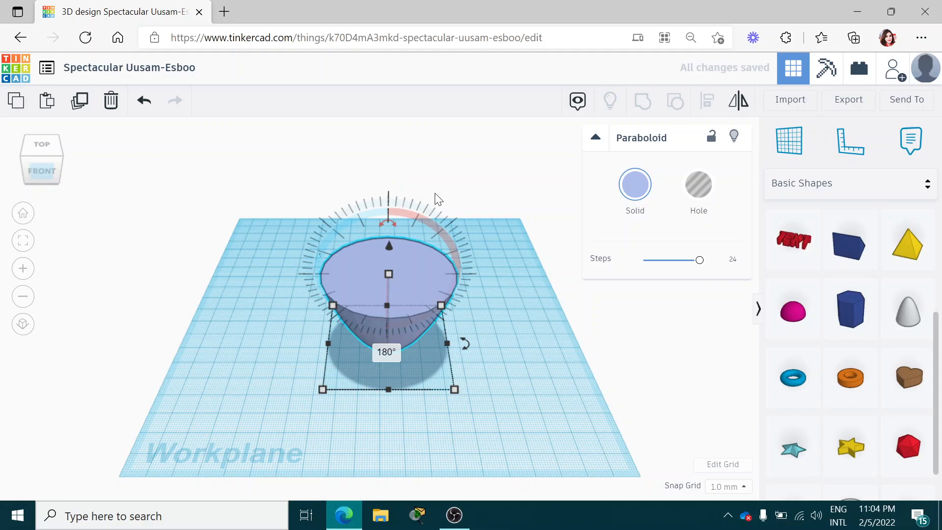
left_click(479, 300)
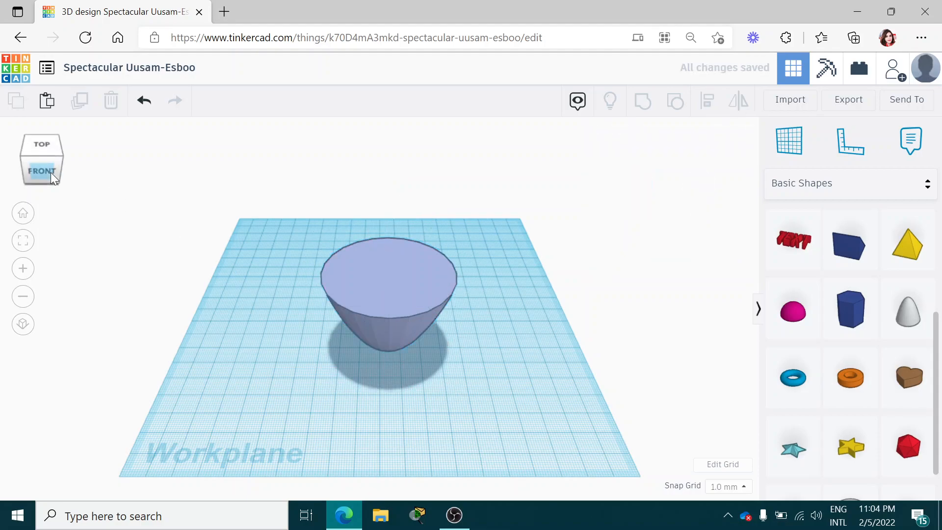
Place a solid cylinder on the workplane beside the inverted paraboloid
mouse_move(48, 169)
left_mouse_down()
mouse_move(60, 170)
mouse_move(41, 173)
left_mouse_up()
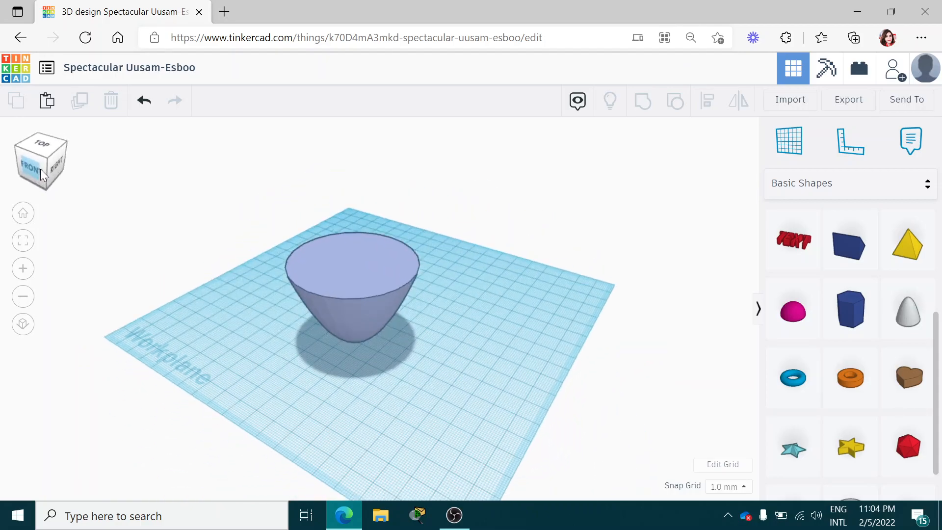
left_click(40, 169)
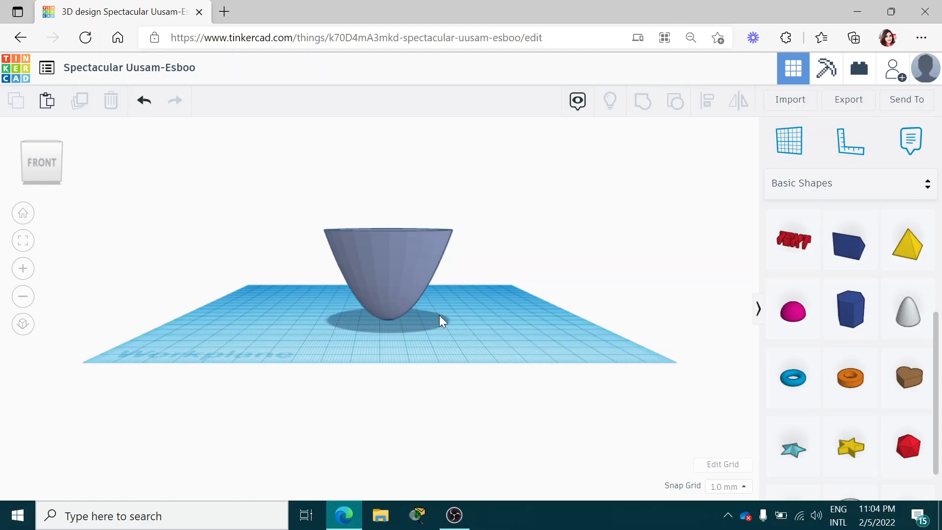
left_click(55, 172)
left_click(40, 174)
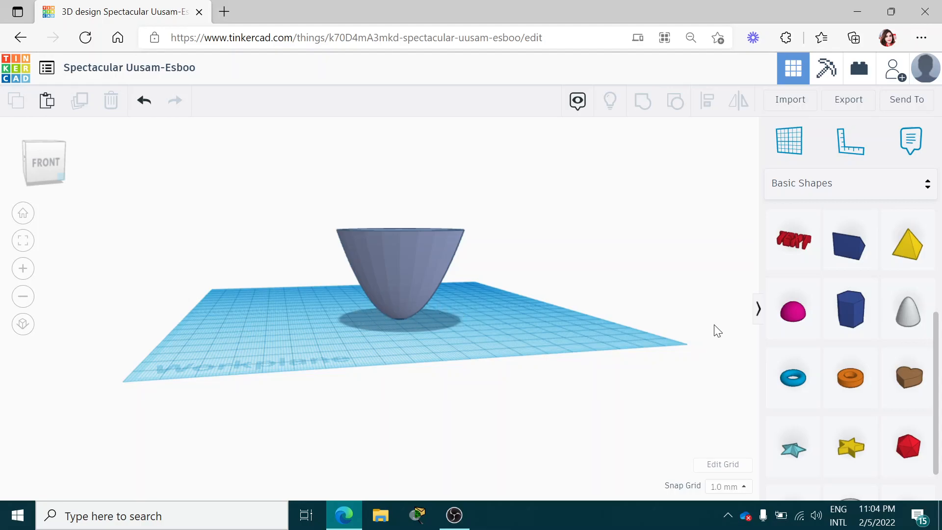
scroll(846, 345, "up", 4)
scroll(846, 341, "down", 1)
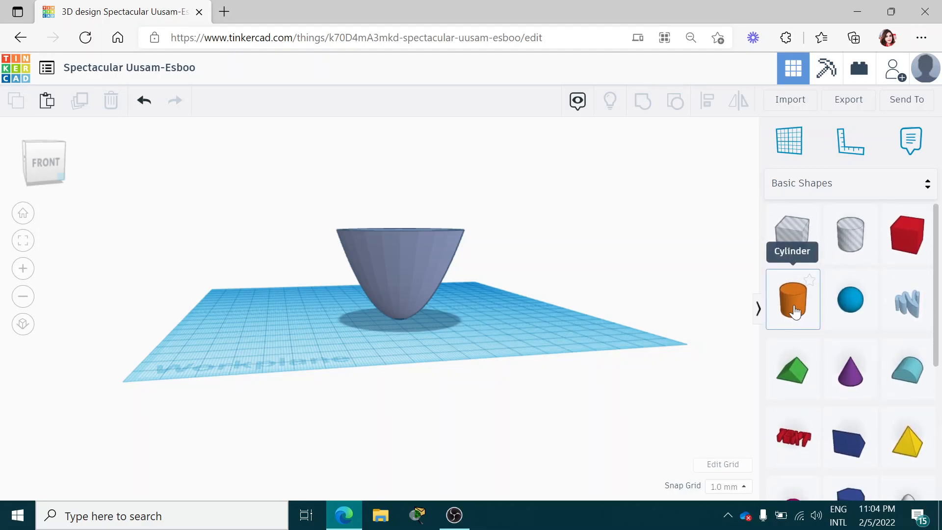
left_click_drag(795, 311, 487, 322)
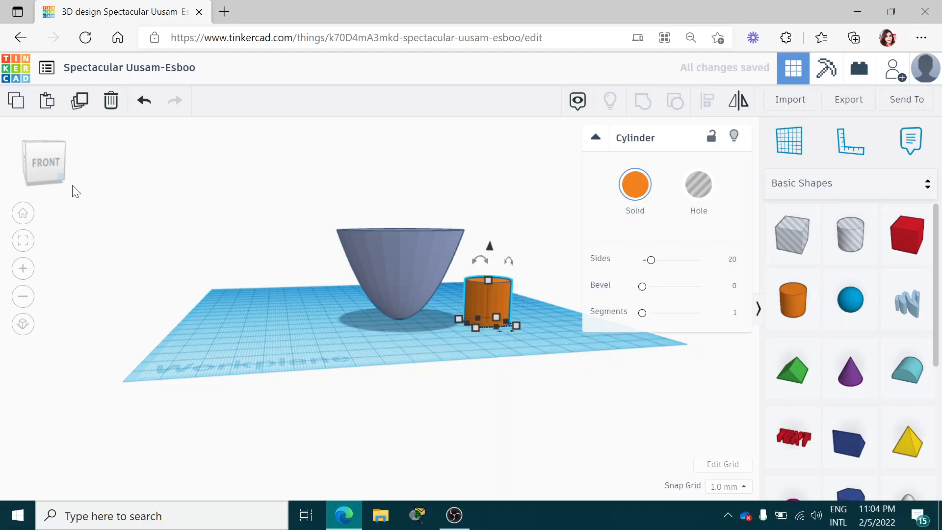
Set the cylinder's base length and width to 60 mm each
left_click(48, 171)
left_click_drag(42, 179, 30, 173)
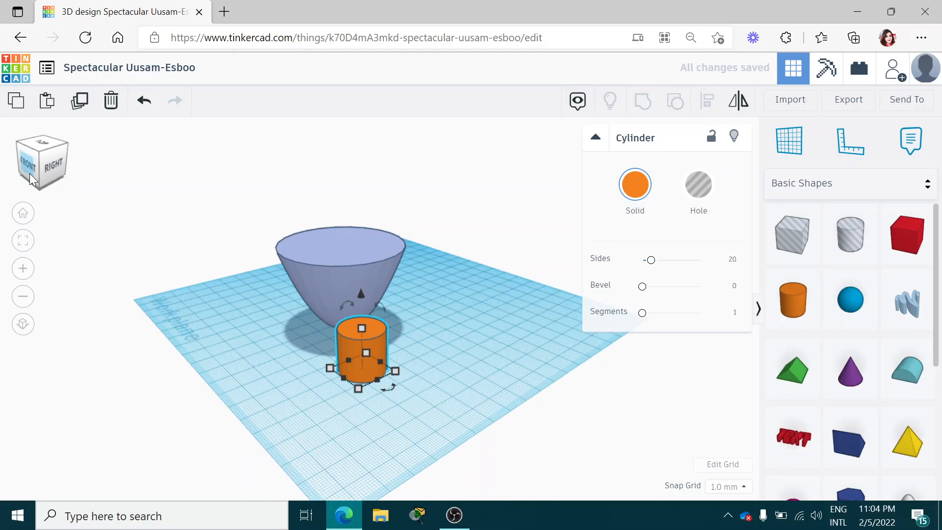
mouse_move(396, 367)
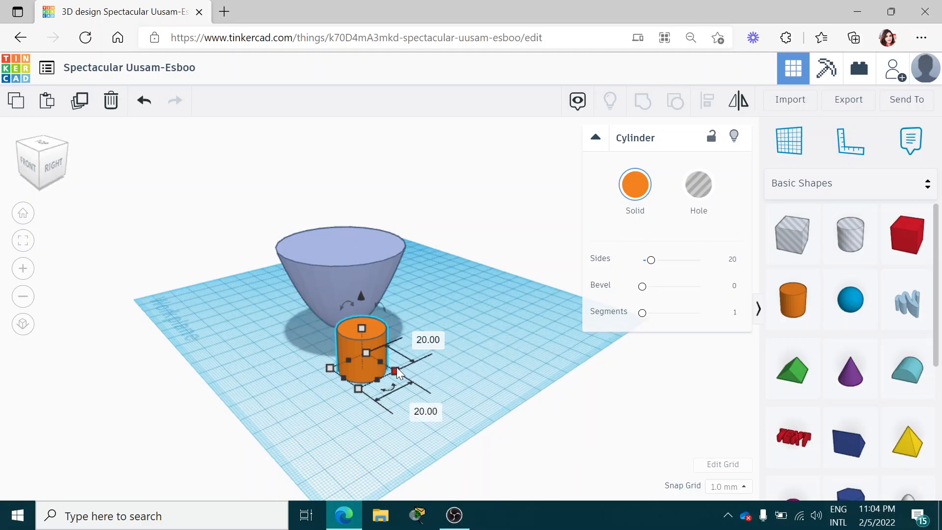
left_click(425, 341)
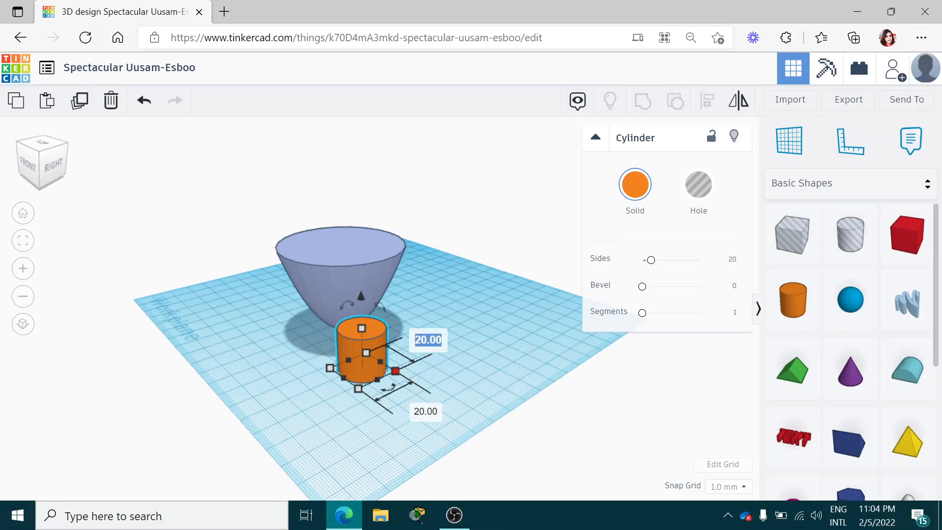
type("6")
key("BackSpace")
type("6")
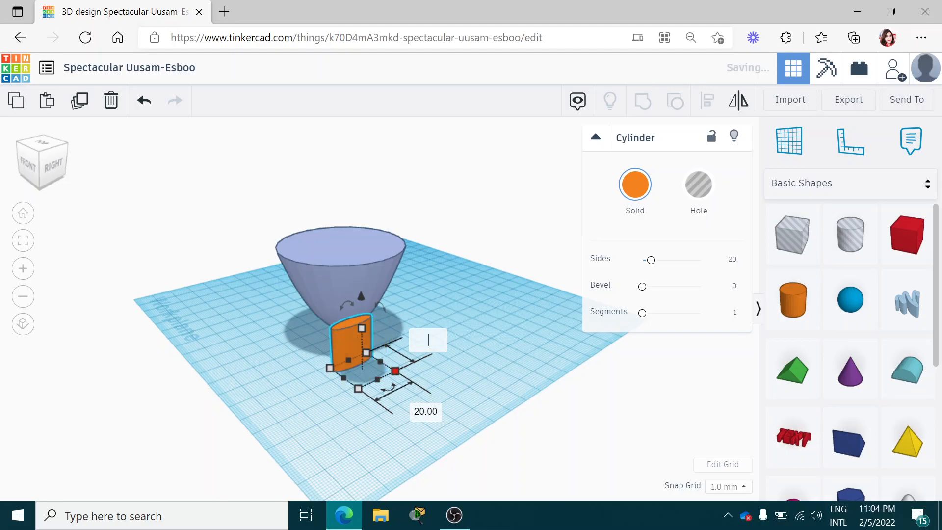
type("0")
key("Return")
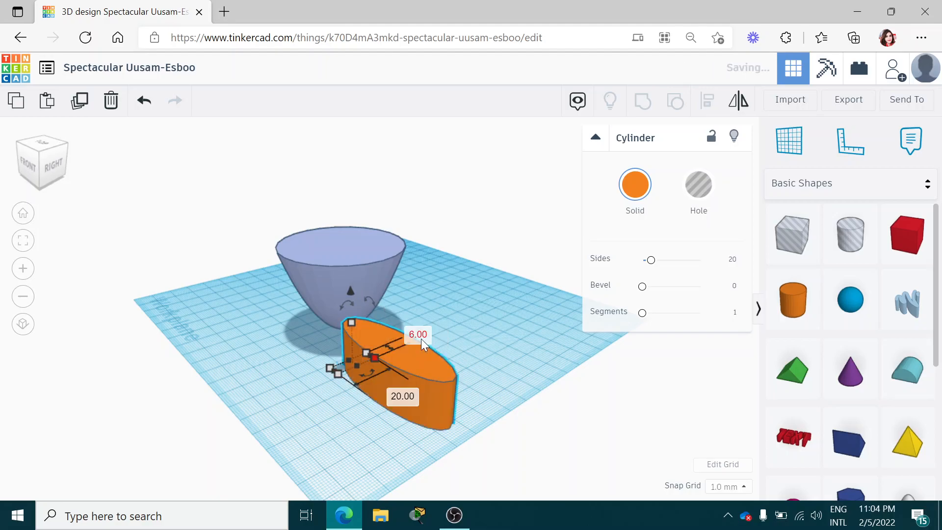
left_click(504, 467)
type("60")
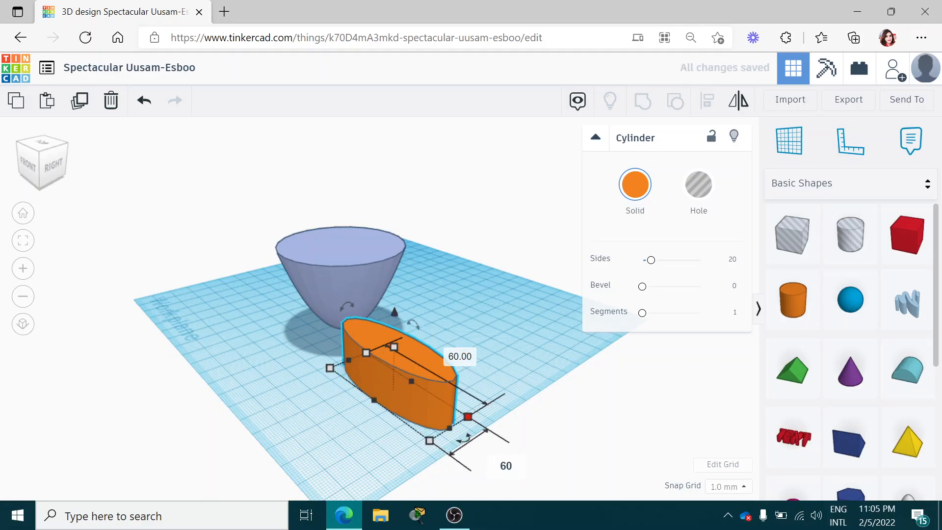
key("Return")
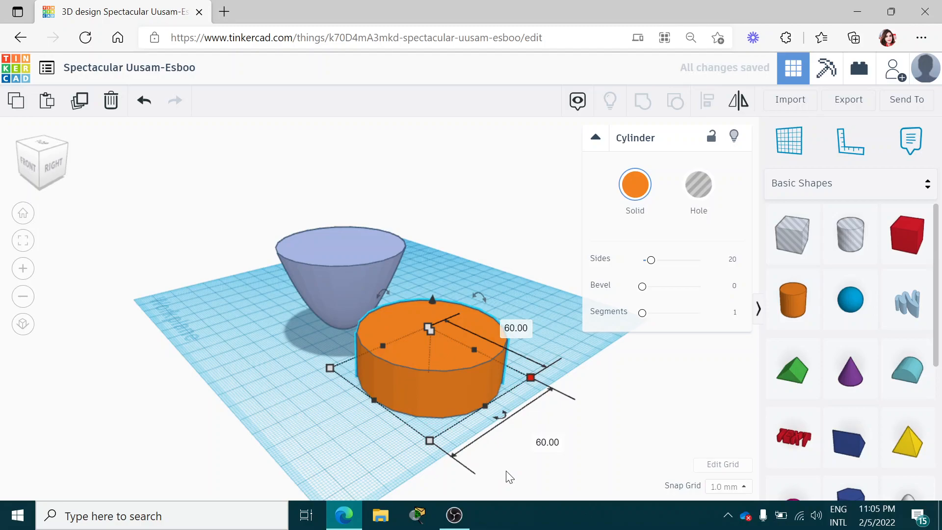
left_click(40, 170)
left_click_drag(49, 167, 55, 169)
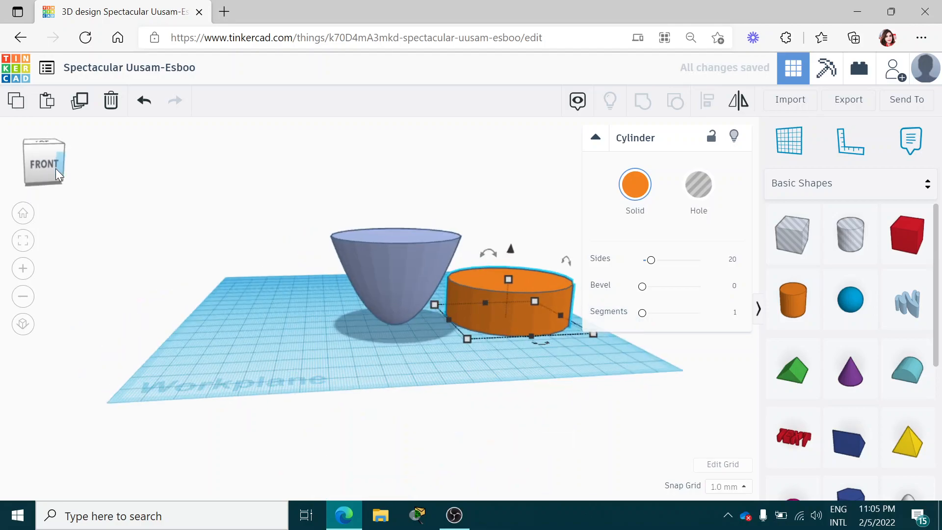
Move the cylinder 56 mm across so it sits beneath the inverted paraboloid, and lower it partly below the workplane
left_click_drag(470, 293, 348, 296)
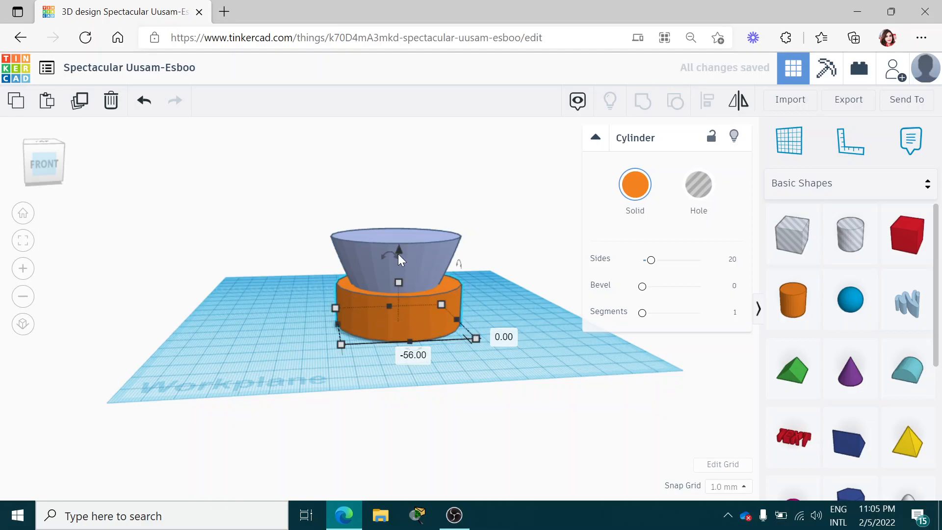
left_click_drag(399, 252, 398, 276)
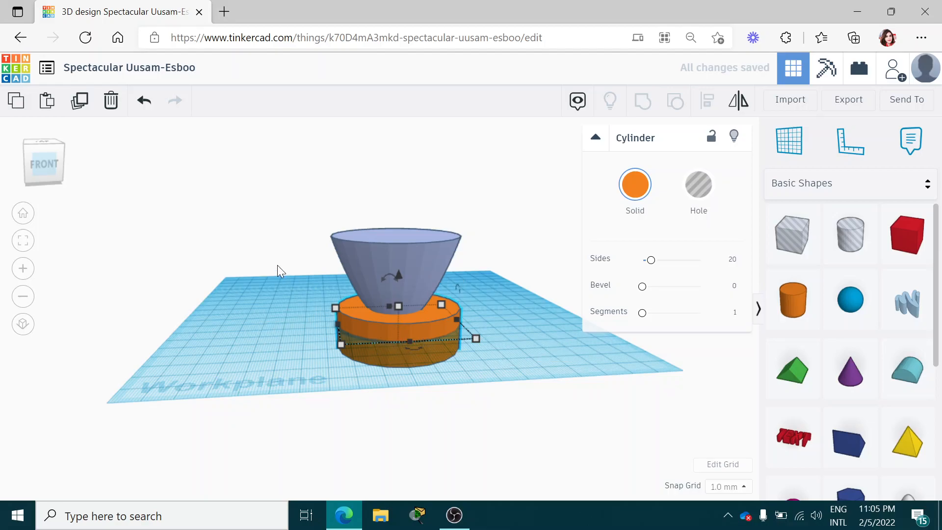
Check the overlap from above and the sides, and nudge the paraboloid so it is centred over the cylinder
left_click(57, 165)
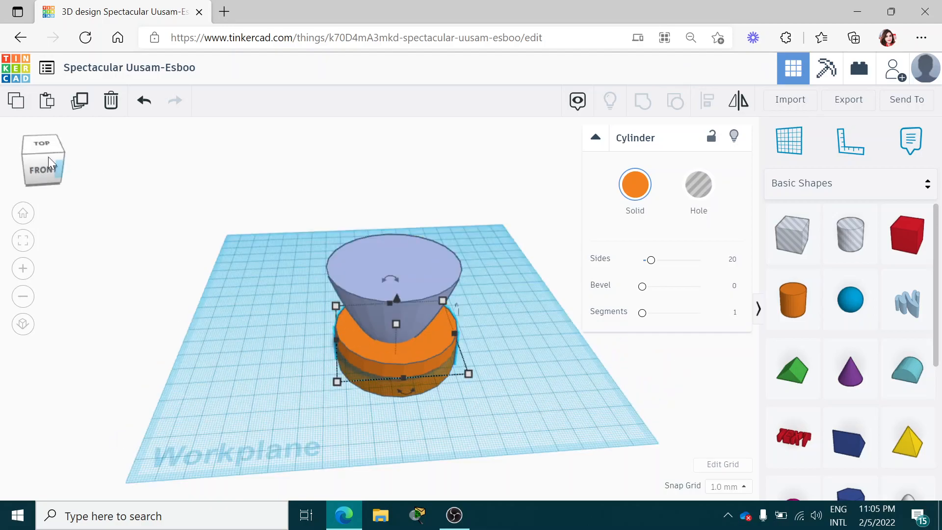
left_click(42, 146)
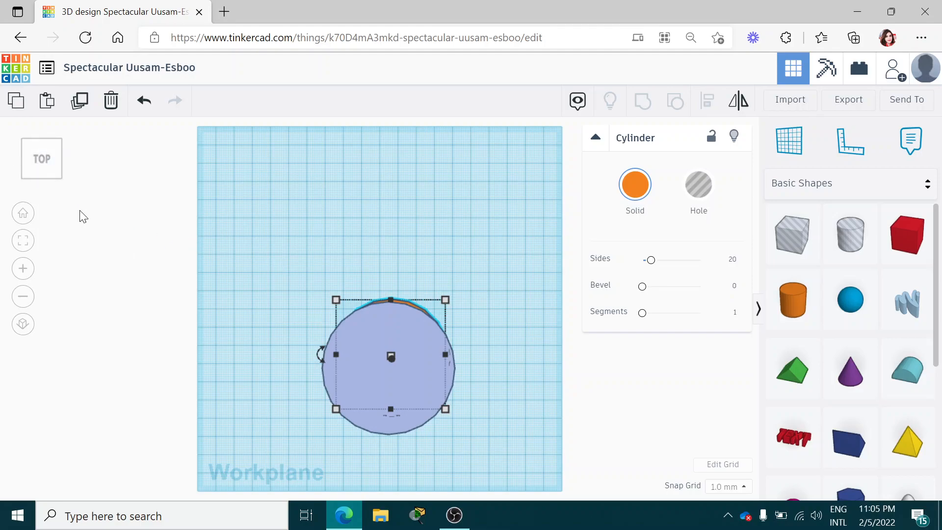
left_click(58, 178)
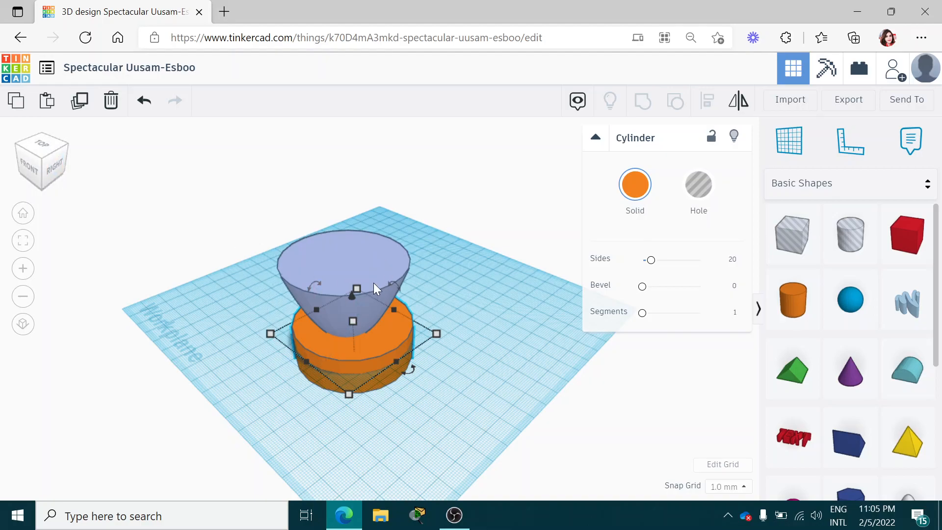
left_click(343, 260)
left_click_drag(343, 263, 344, 271)
mouse_move(55, 179)
left_mouse_down()
mouse_move(16, 181)
mouse_move(69, 187)
mouse_move(44, 177)
left_mouse_up()
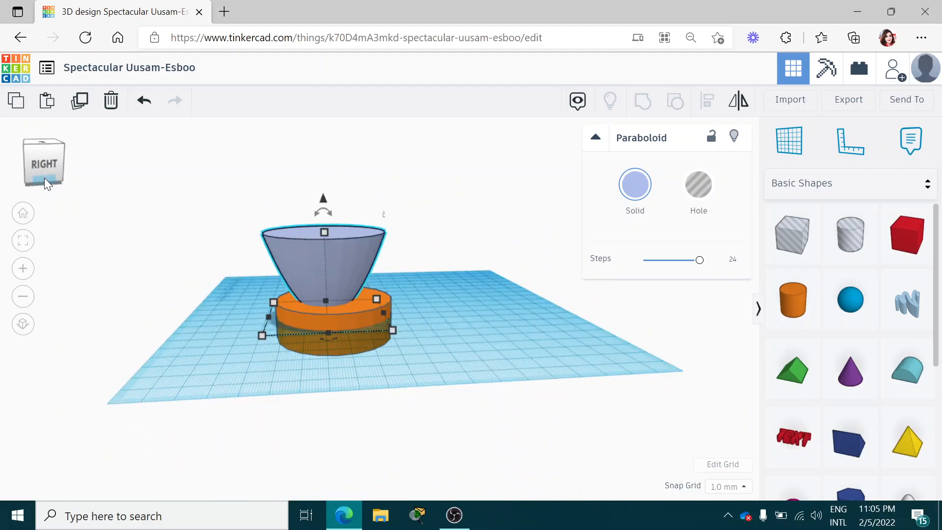
Turn the cylinder into a hole and group it with the paraboloid to cut the rounded tip into a flat base
left_click(318, 324)
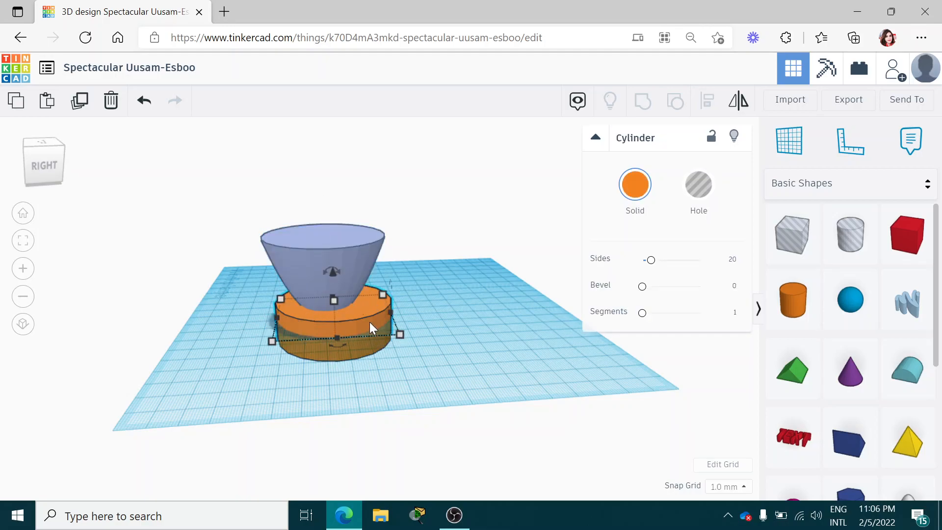
left_click(698, 196)
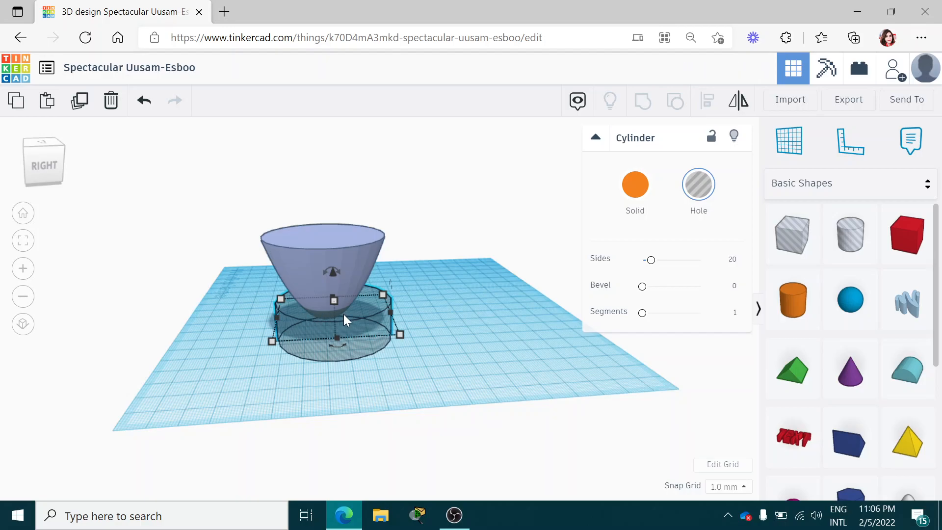
left_click(334, 300)
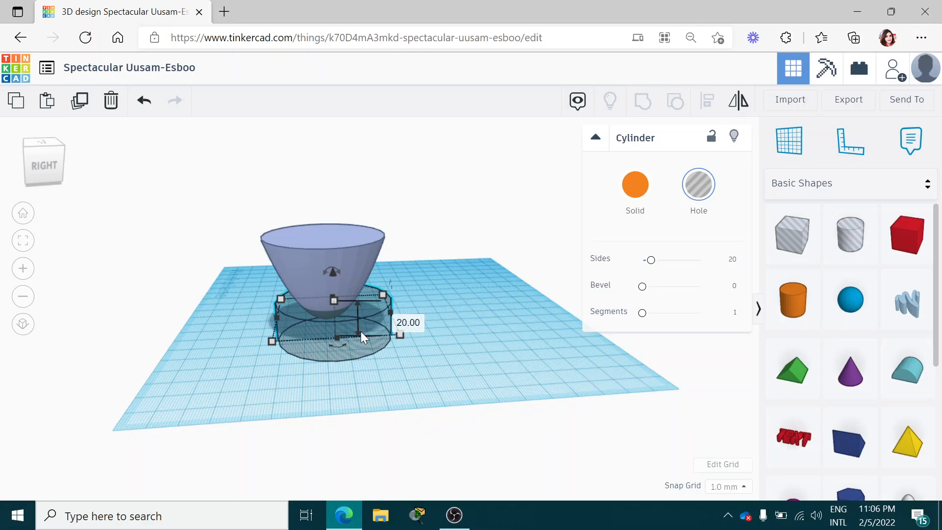
left_click(455, 325)
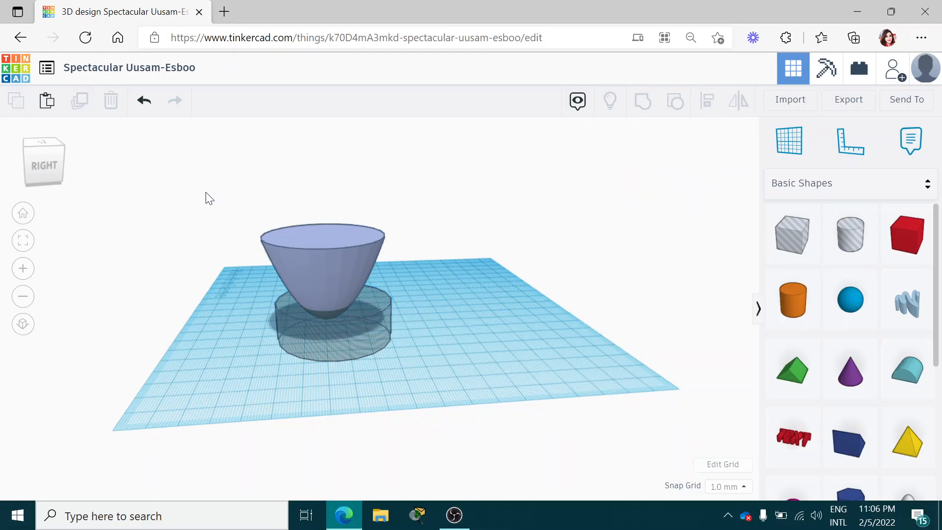
left_click_drag(195, 187, 445, 393)
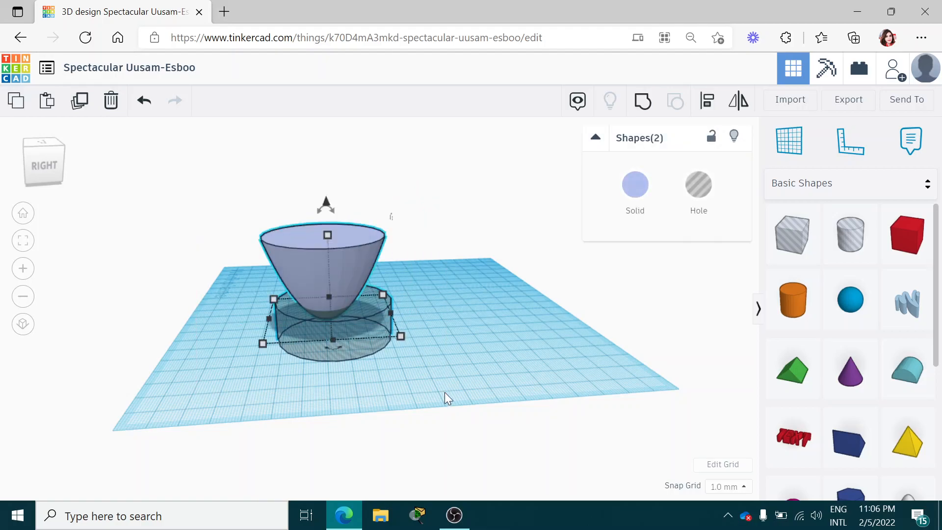
left_click(642, 104)
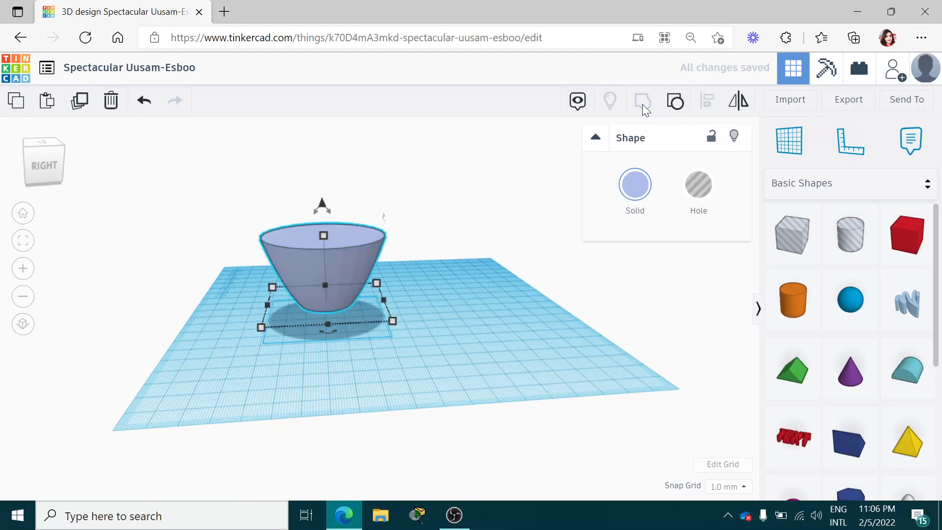
Place a second solid paraboloid on the workplane beside the flat-bottomed bowl
left_click(35, 171)
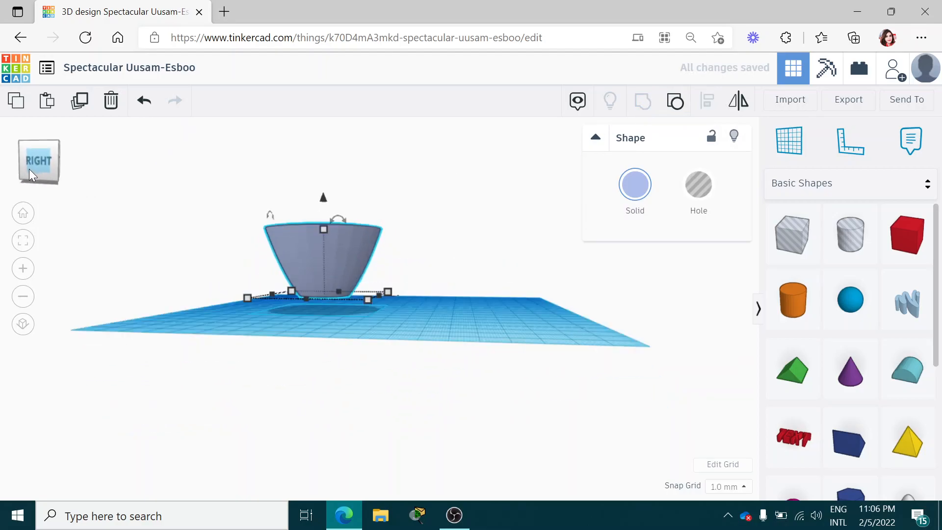
left_click_drag(29, 169, 54, 173)
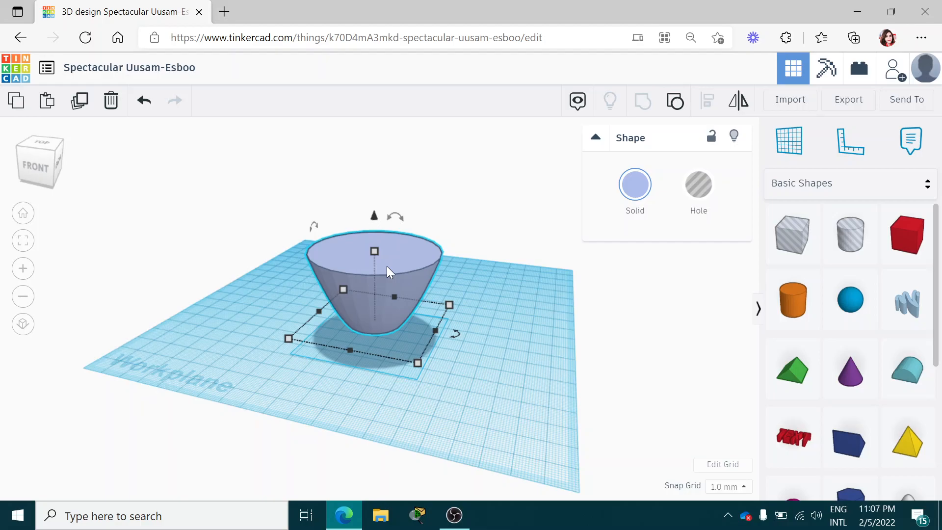
left_click(46, 170)
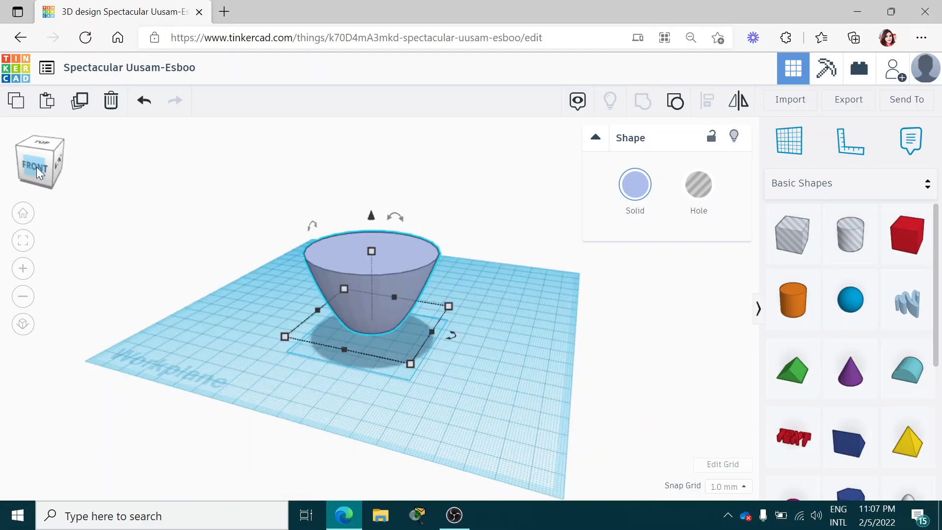
mouse_move(35, 166)
left_mouse_down()
mouse_move(51, 170)
mouse_move(43, 169)
left_mouse_up()
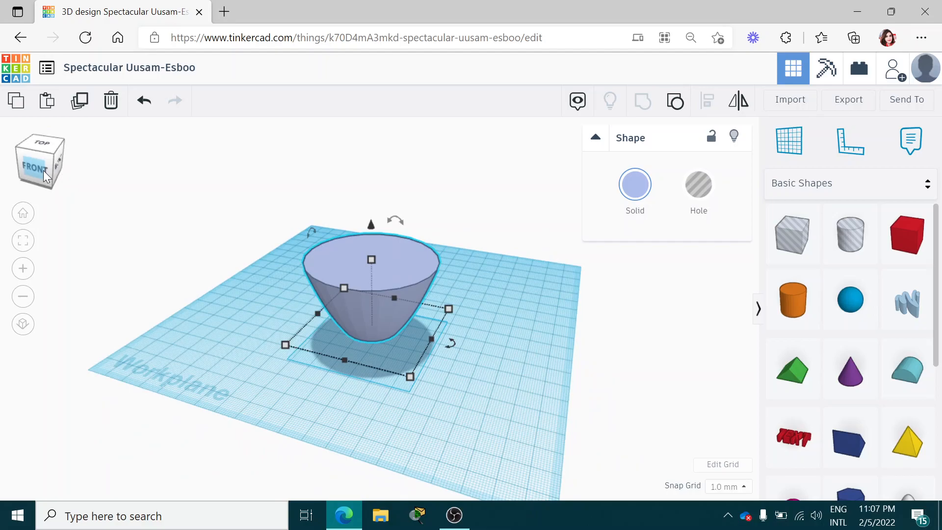
scroll(879, 369, "down", 3)
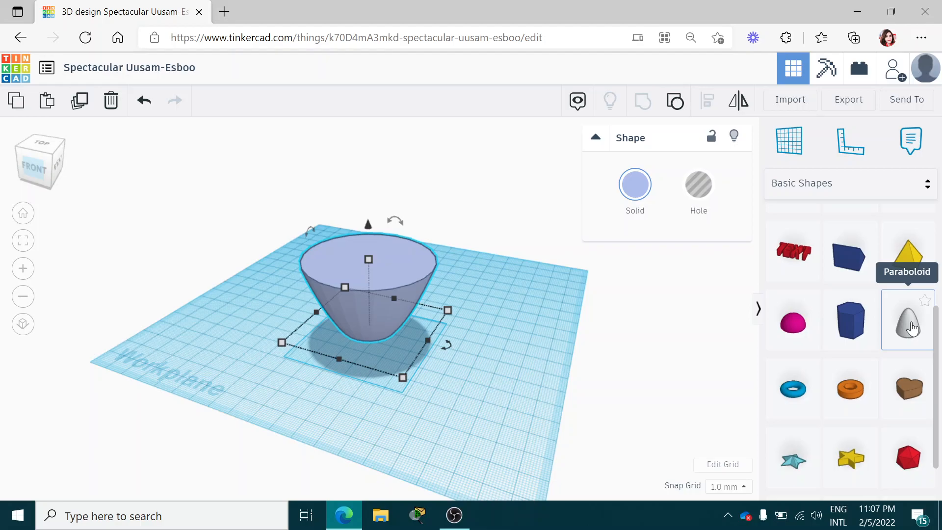
left_click(911, 327)
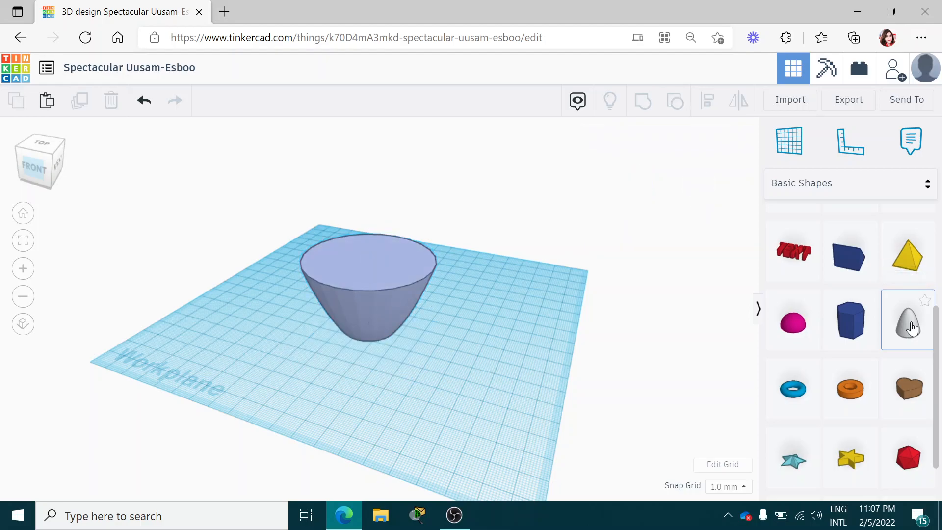
left_click_drag(912, 328, 471, 372)
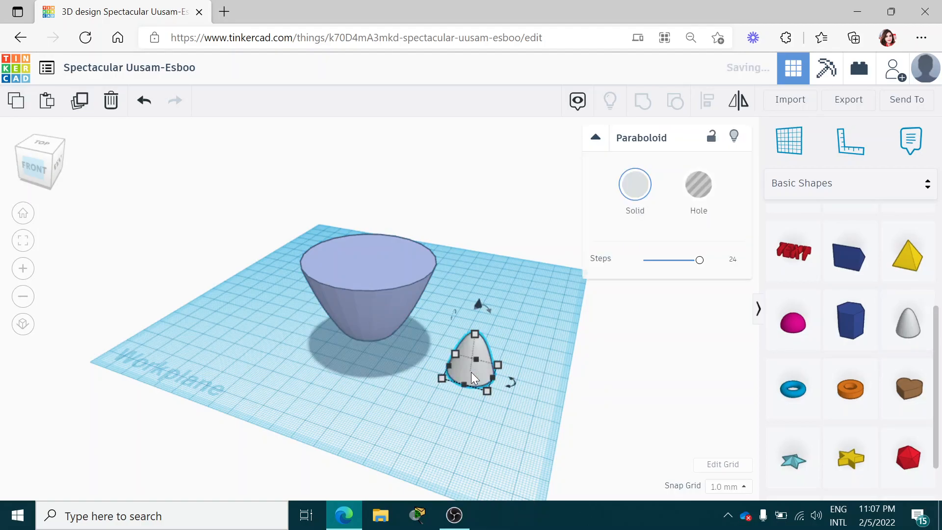
Rotate the new paraboloid 180° so its flat face points up, and deselect it
left_click(477, 311)
type("1")
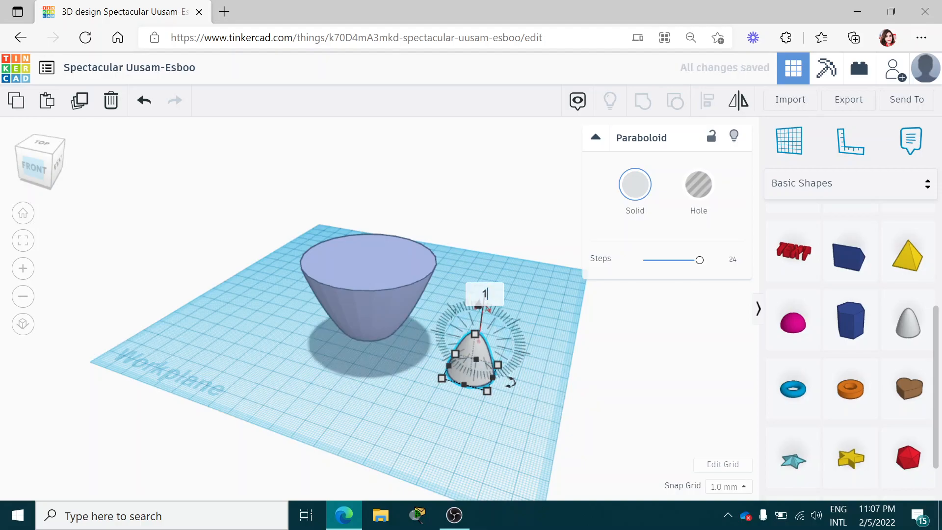
type("80")
key("Return")
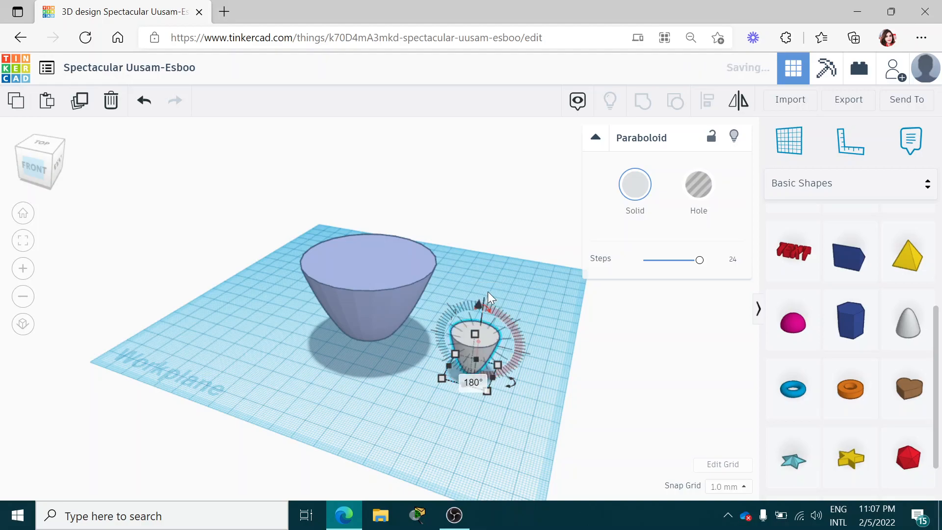
left_click(544, 296)
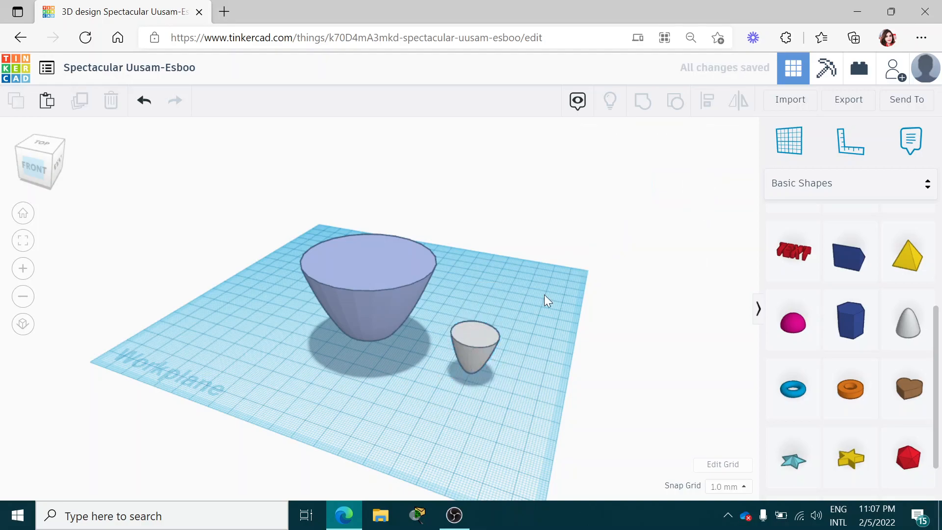
Set the new paraboloid's base length and width to 55 mm each, and deselect it
left_click(479, 358)
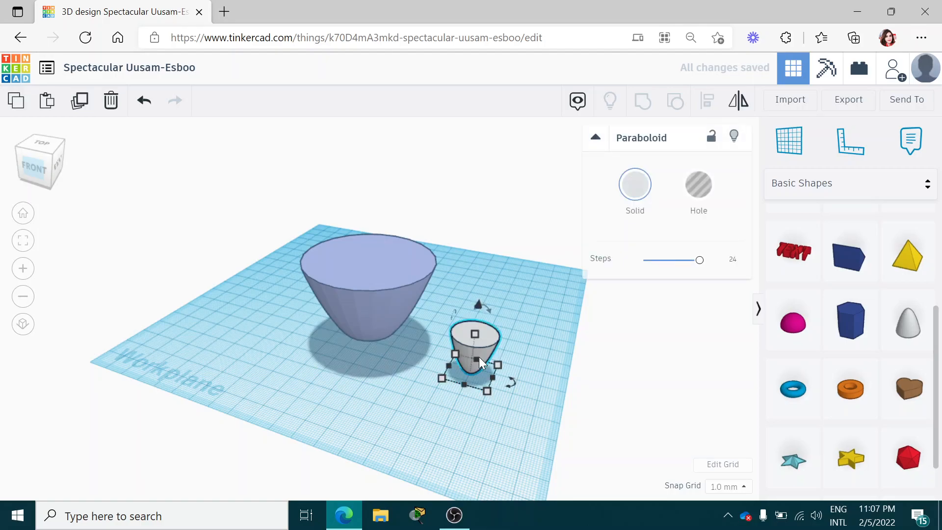
left_click(377, 261)
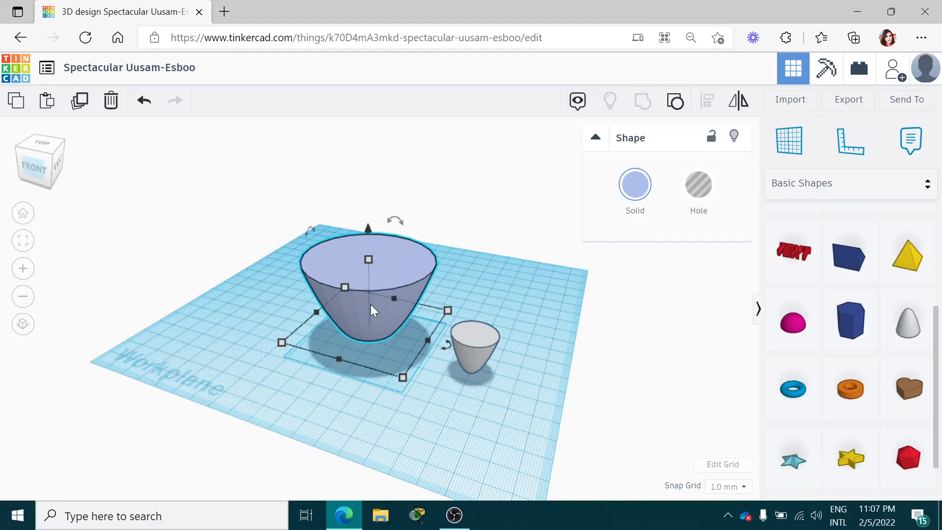
left_click(478, 343)
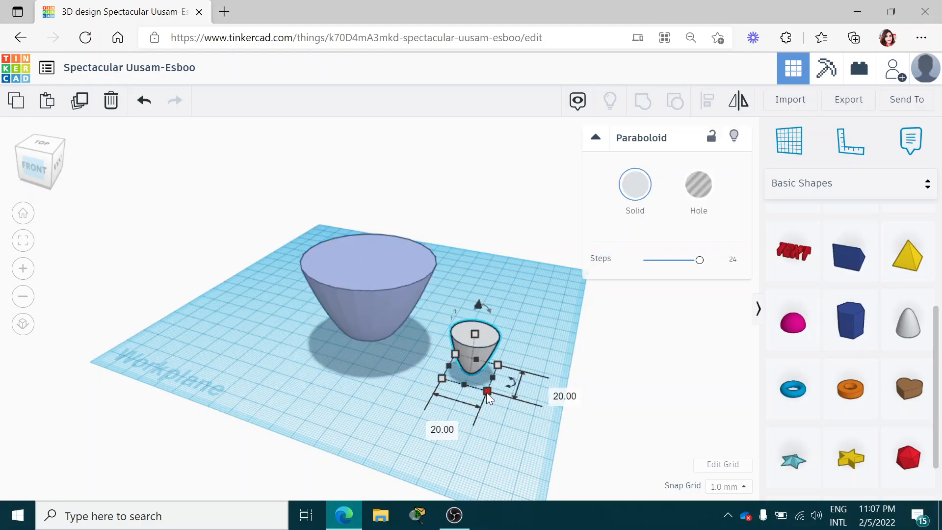
left_click(564, 396)
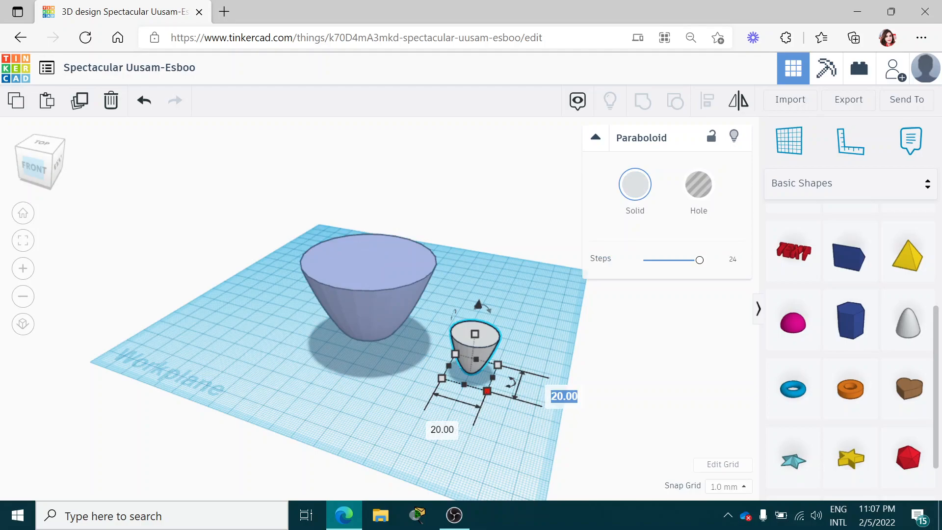
type("55")
left_click(438, 430)
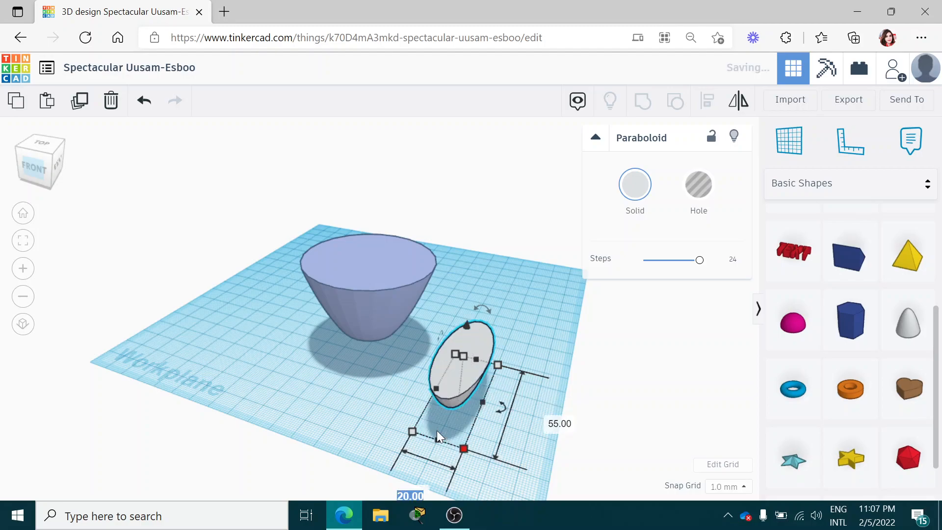
type("55")
key("Return")
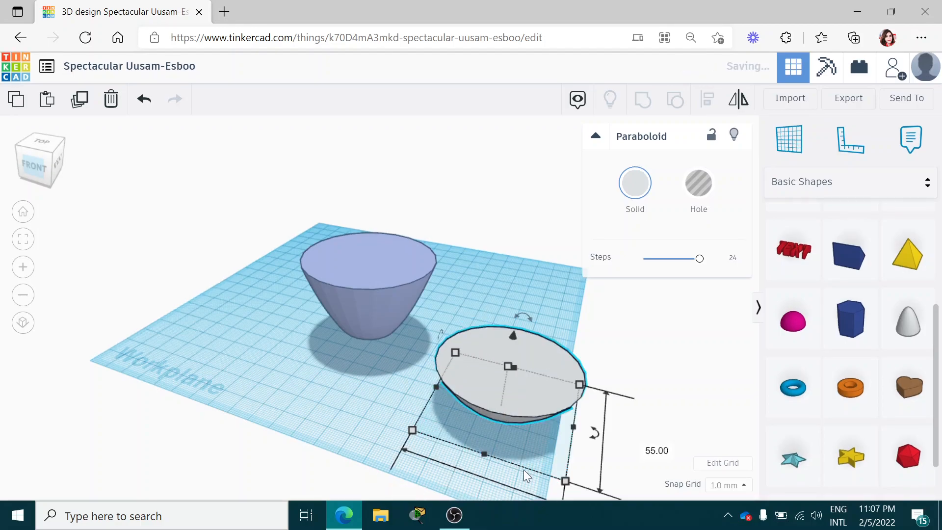
left_click(350, 393)
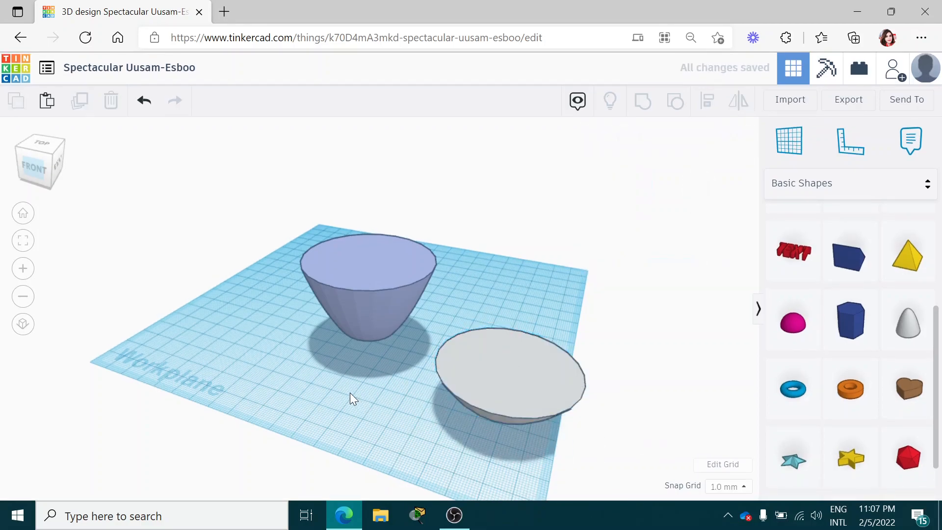
Raise the 55 mm paraboloid about 71 mm above the workplane
left_click(27, 172)
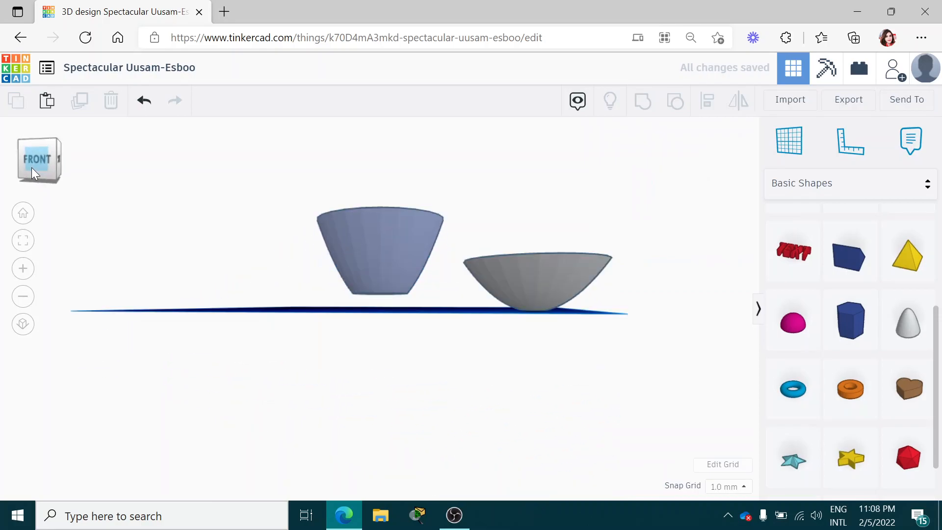
left_click_drag(31, 169, 28, 172)
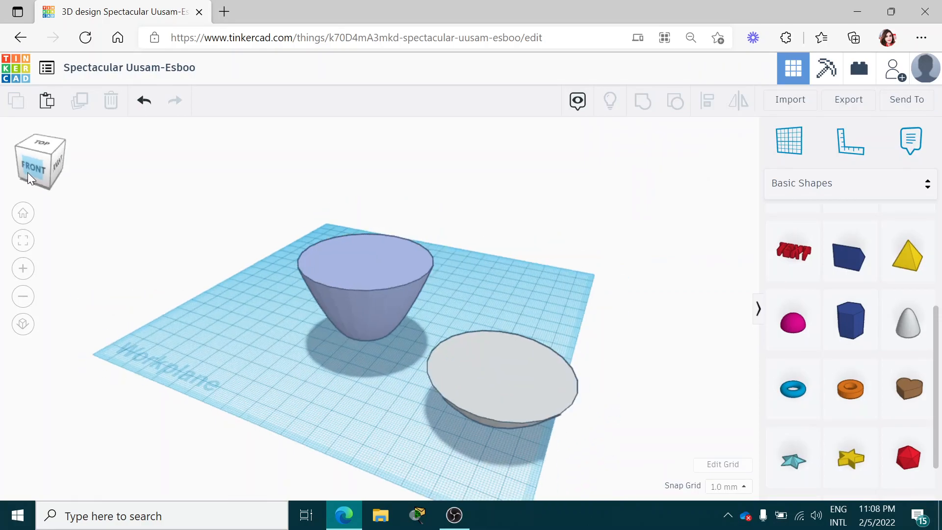
left_click(28, 173)
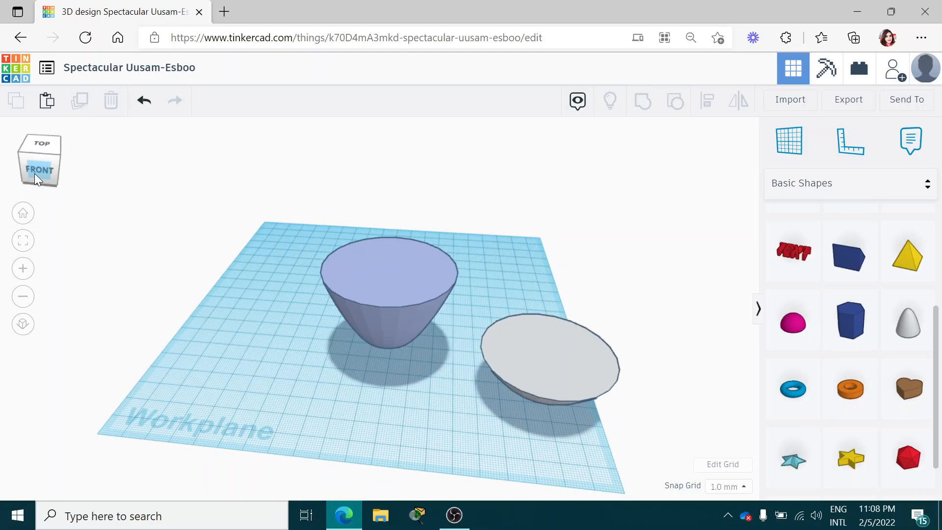
left_click(543, 348)
left_click_drag(558, 318, 502, 128)
mouse_move(46, 161)
left_mouse_down()
mouse_move(48, 153)
mouse_move(49, 161)
left_mouse_up()
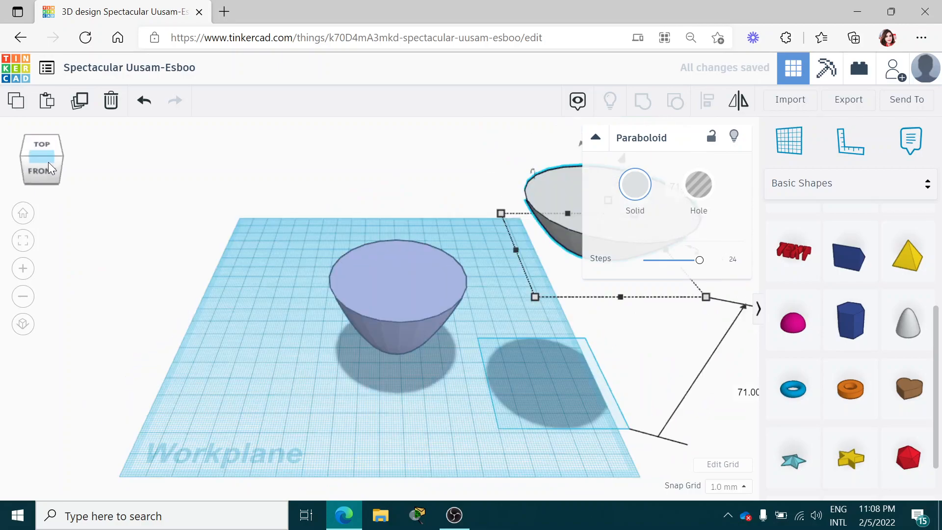
Move the raised paraboloid over the bowl, 71 mm sideways and 19 mm along the workplane's depth
left_click(533, 202)
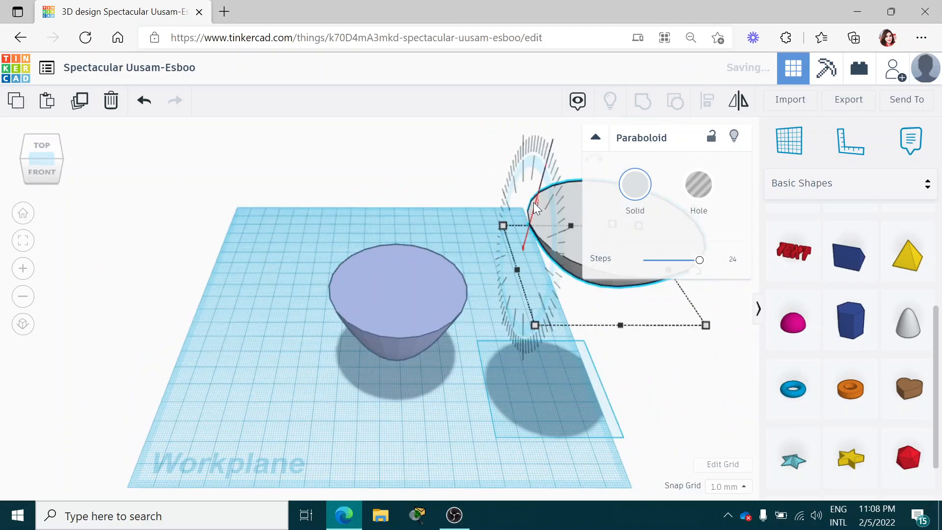
left_click(660, 373)
left_click_drag(613, 237, 394, 277)
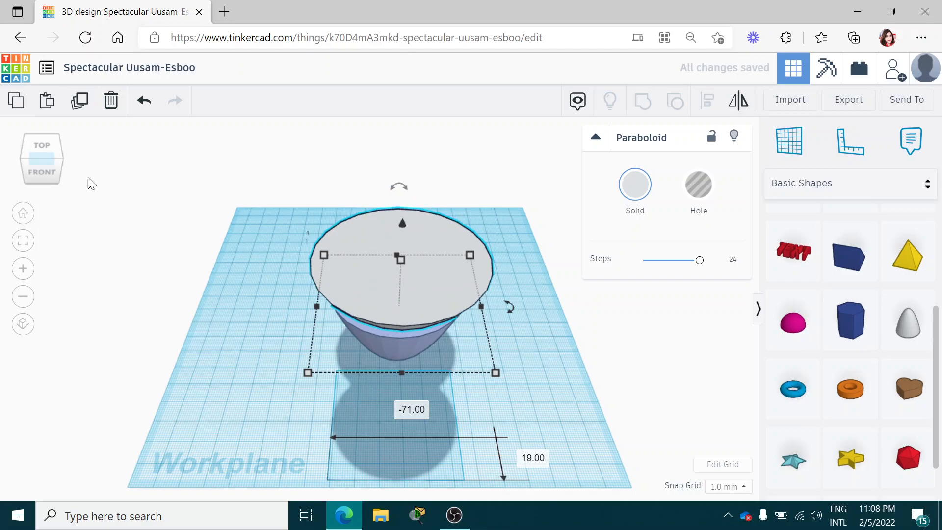
Move the raised paraboloid 45 mm along the workplane's depth so that it sits centred above the bowl
left_click(35, 144)
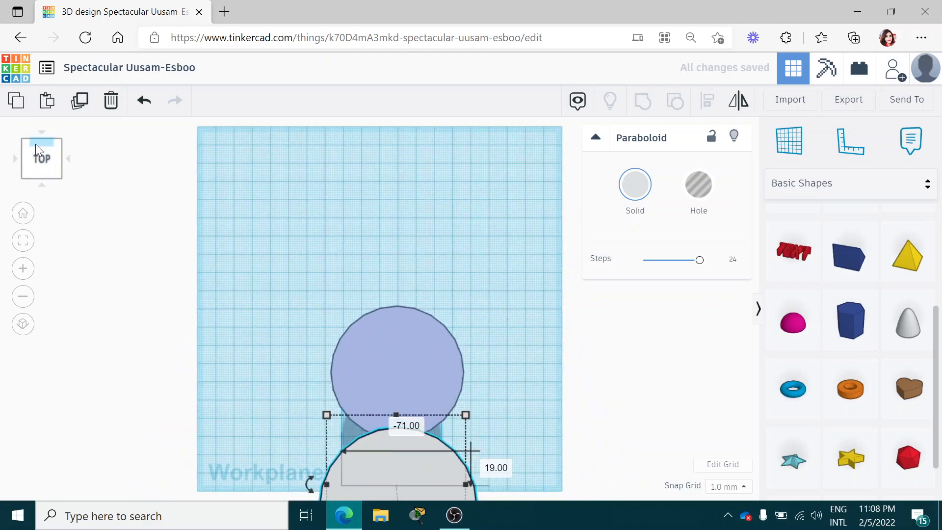
left_click_drag(391, 474, 388, 347)
left_click(42, 162)
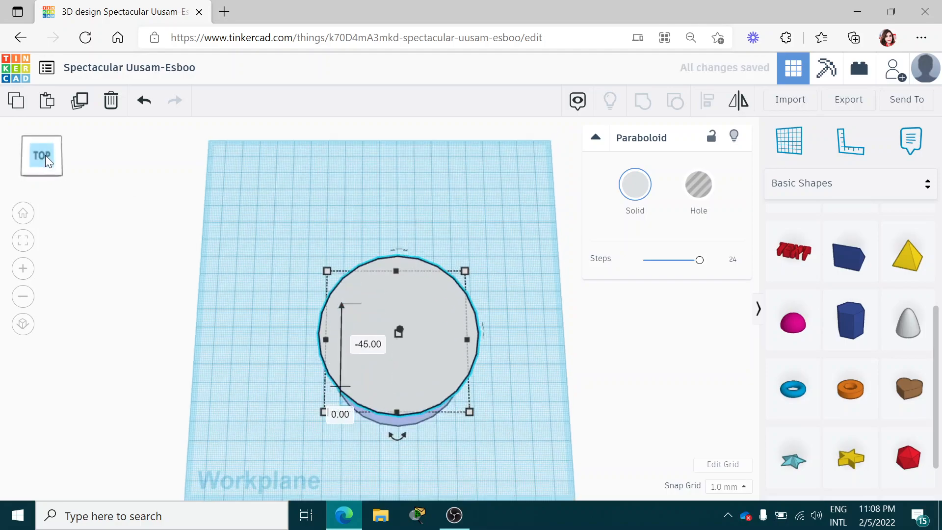
mouse_move(46, 153)
left_mouse_down()
mouse_move(50, 165)
mouse_move(48, 158)
left_mouse_up()
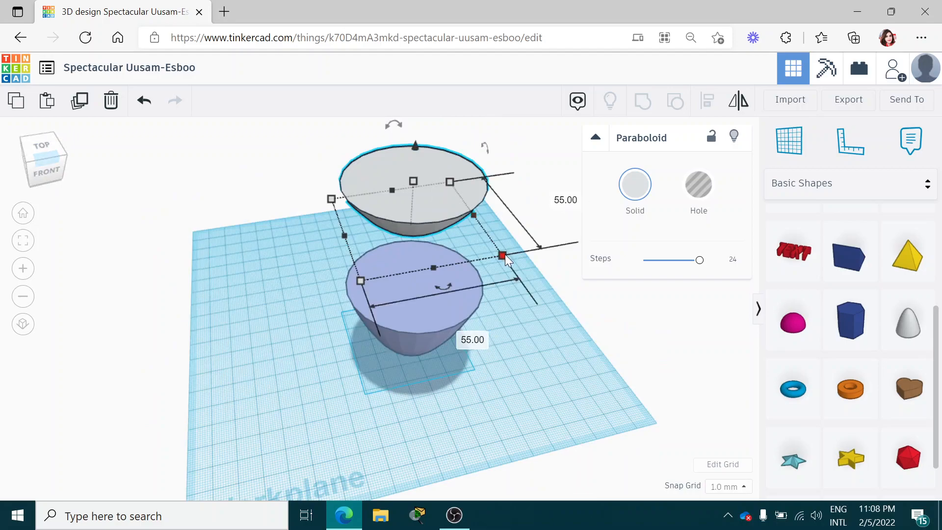
Set the raised paraboloid's base length and width to 50 mm each, and deselect it
left_click(466, 345)
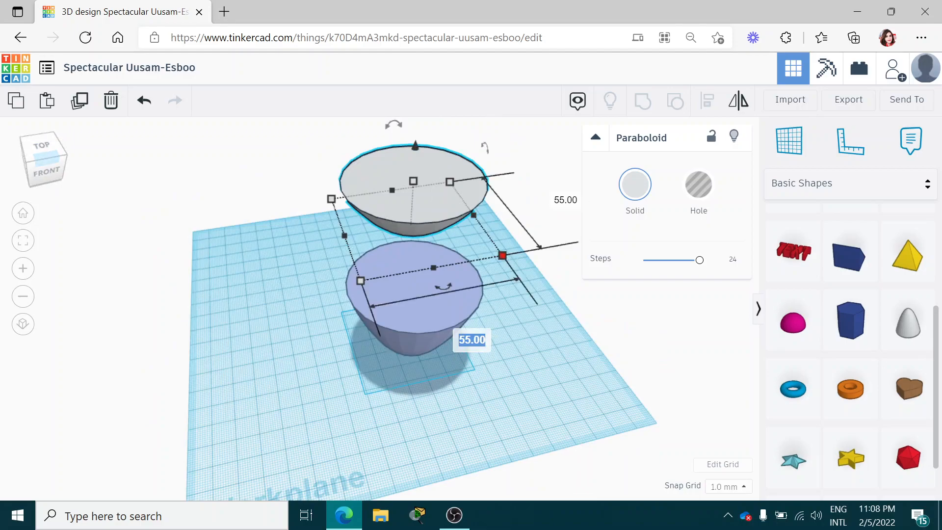
type("50")
key("Return")
left_click(560, 202)
type("50")
key("Return")
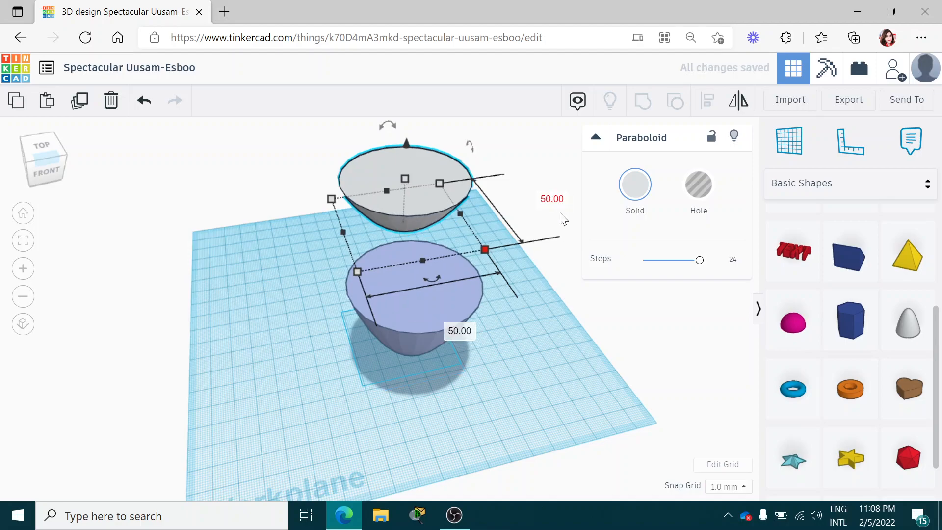
left_click(573, 294)
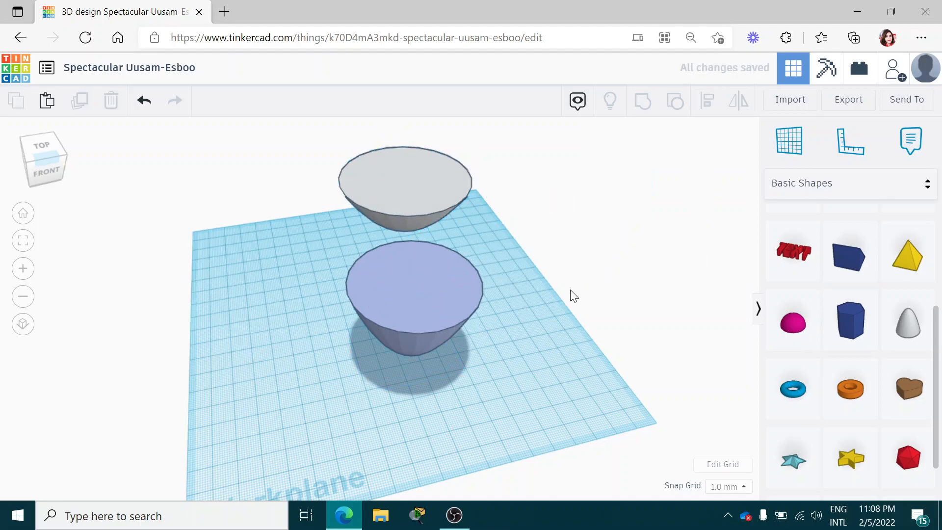
Lower the raised paraboloid 48 mm into the bowl and centre it within the rim
left_click(364, 175)
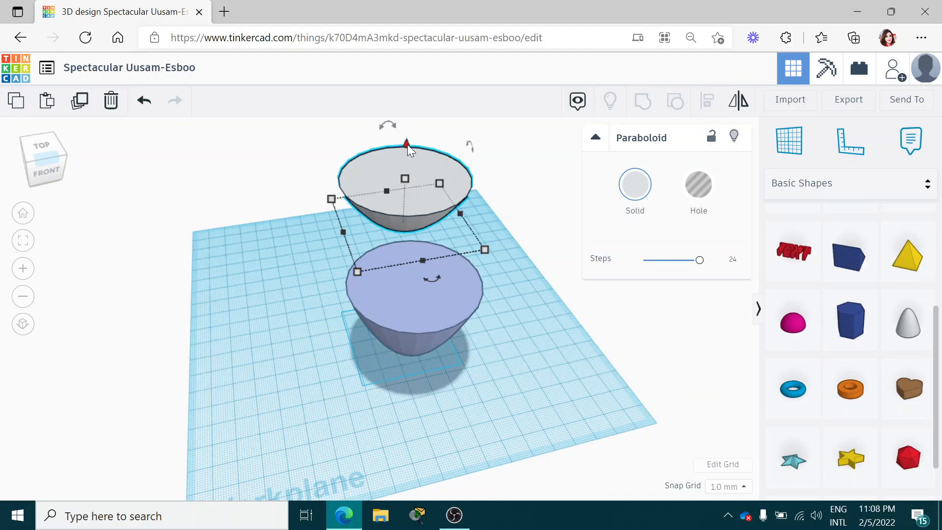
left_click_drag(407, 145, 415, 251)
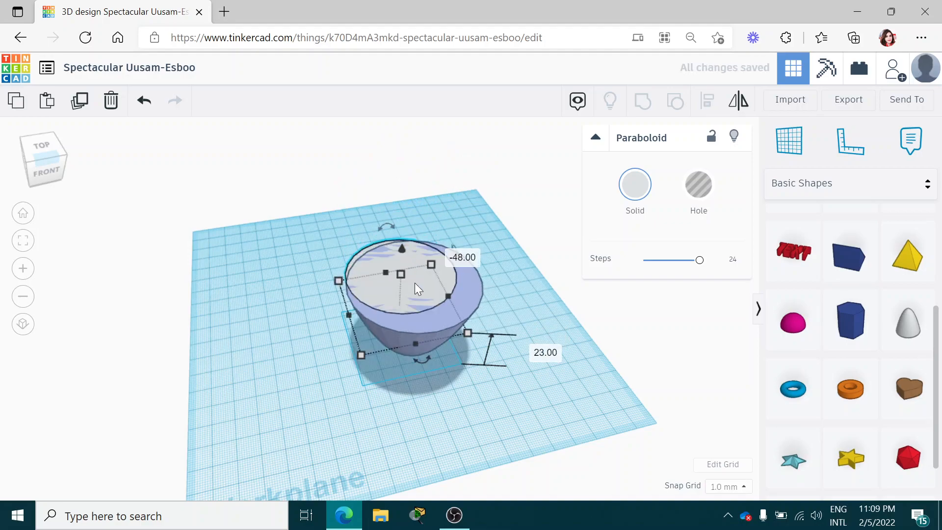
left_click_drag(420, 289, 428, 295)
Set the inner paraboloid's base length and width to 55 mm each, and recentre it in the bowl
mouse_move(482, 346)
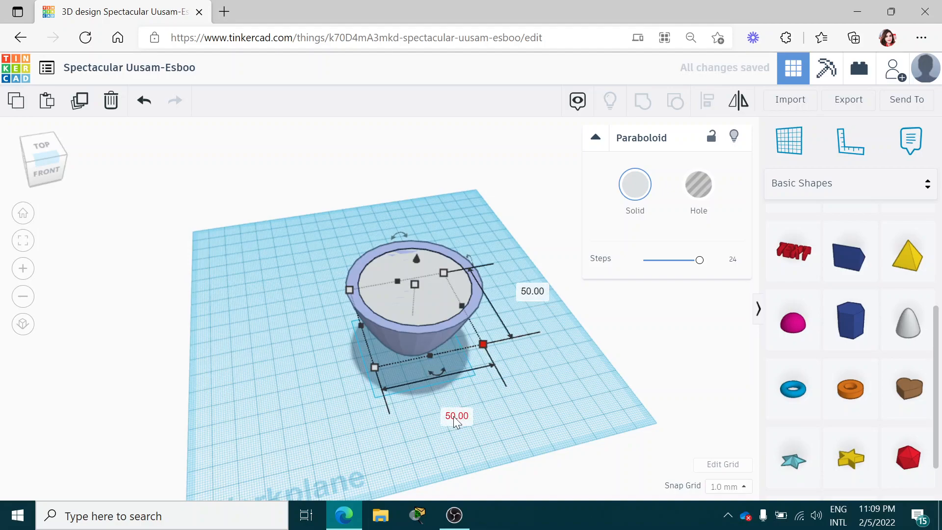
type("55")
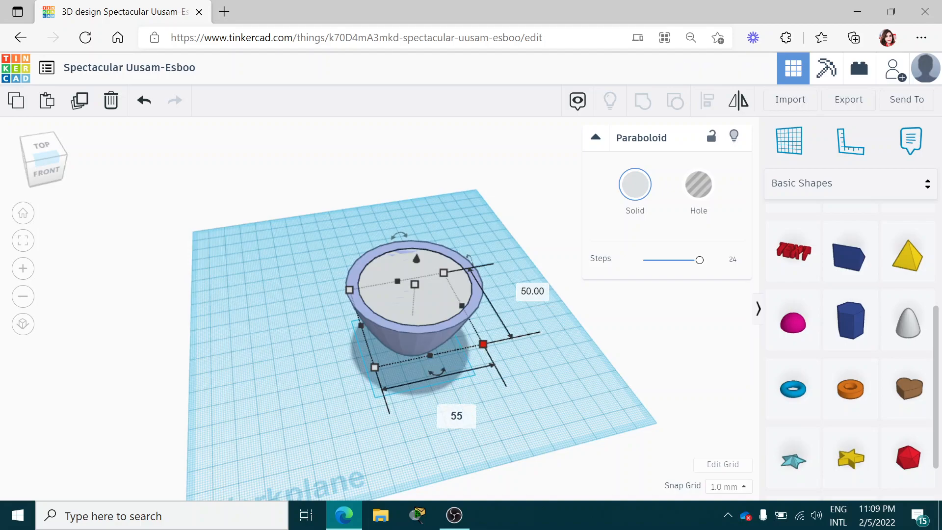
left_click(523, 292)
type("55")
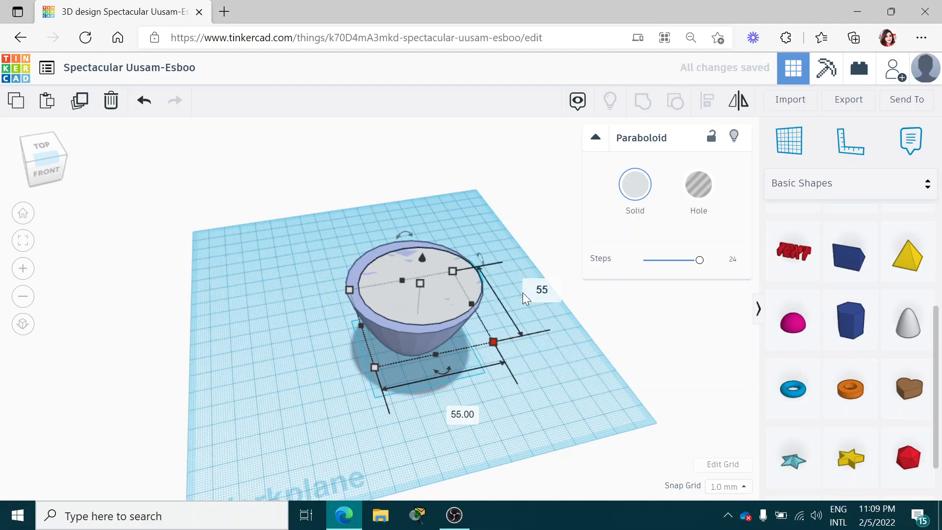
left_click(621, 358)
left_click_drag(432, 302, 422, 297)
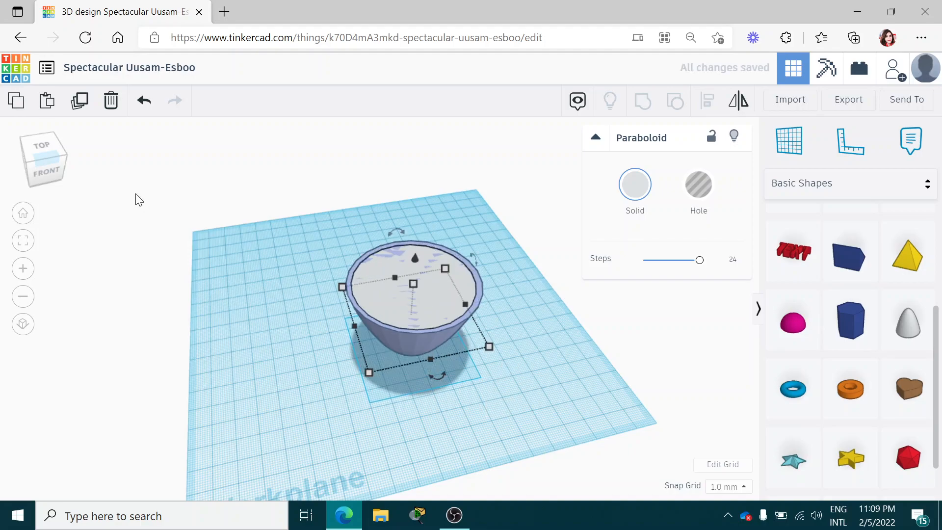
Stretch the inner paraboloid's height to 28 mm, and undo the accidental move made after it
left_click(49, 175)
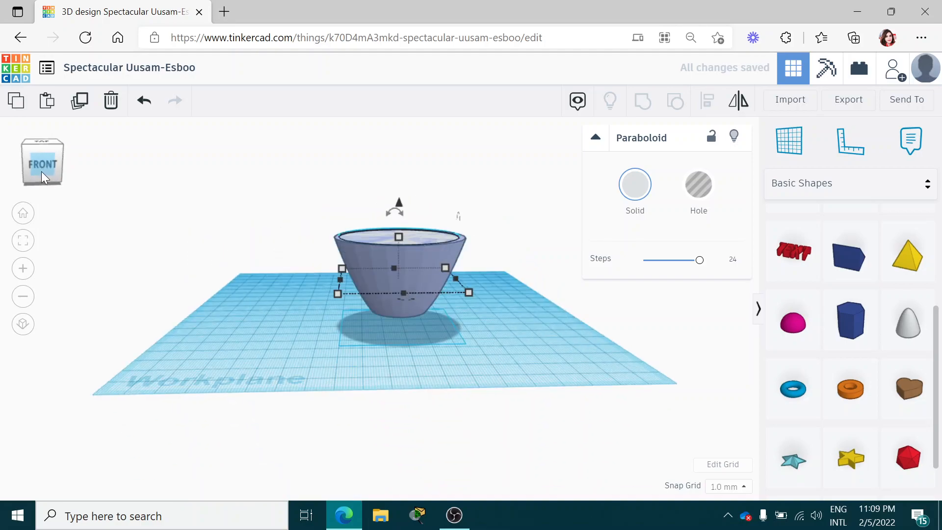
left_click_drag(33, 170, 52, 171)
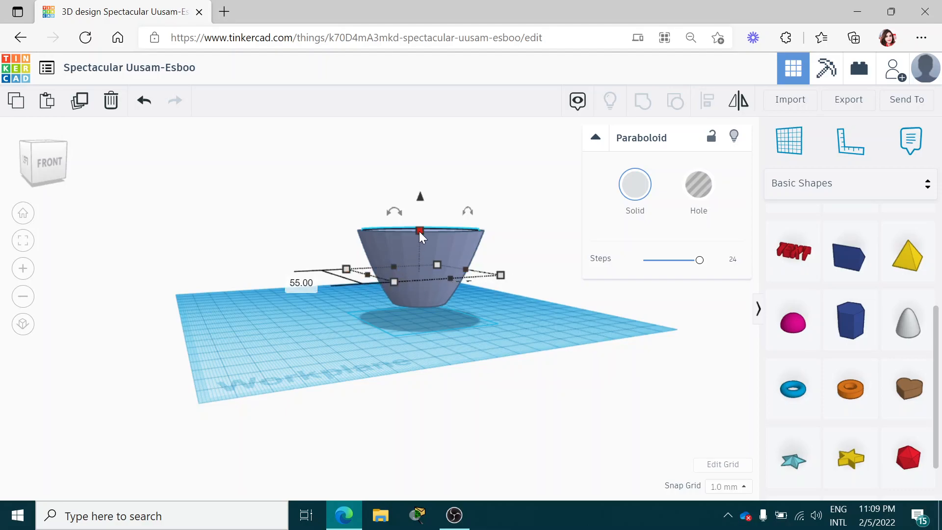
left_click_drag(419, 231, 419, 214)
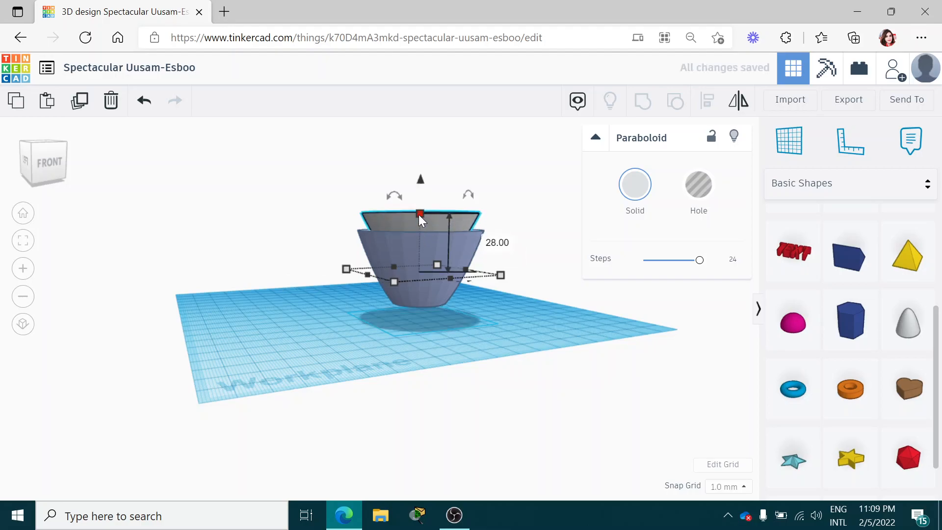
left_click(532, 221)
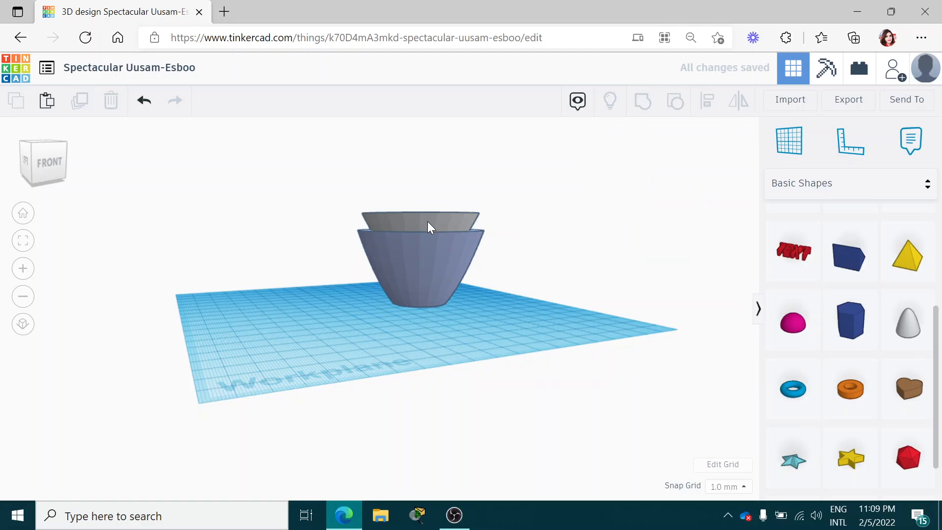
left_click_drag(428, 222, 427, 225)
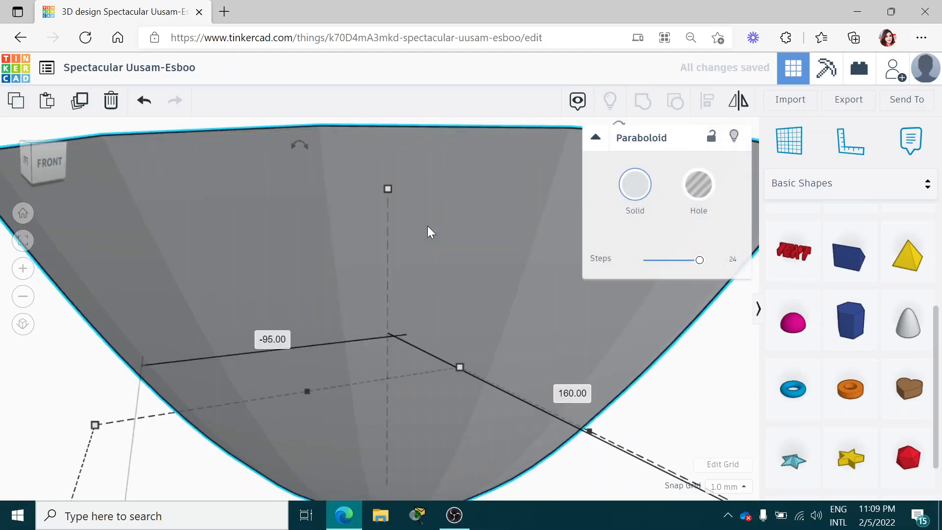
key("ctrl+z")
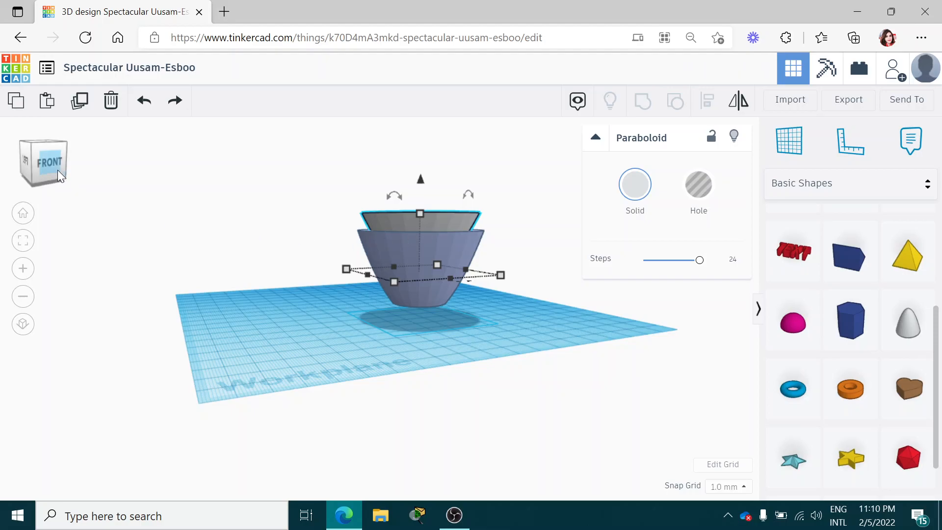
Reduce the inner paraboloid's height to 25 mm and deselect it
left_click_drag(54, 169, 33, 171)
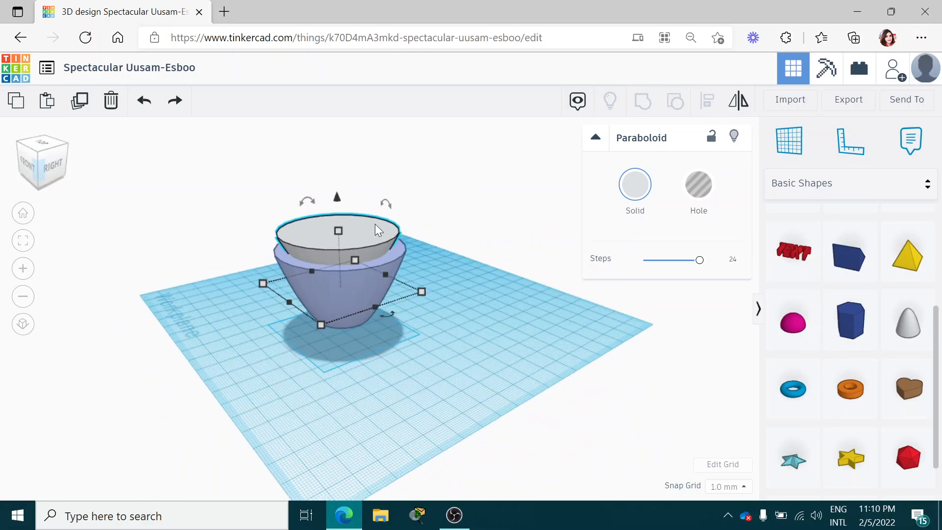
mouse_move(339, 231)
left_mouse_down()
mouse_move(337, 217)
mouse_move(337, 237)
left_mouse_up()
left_click(432, 199)
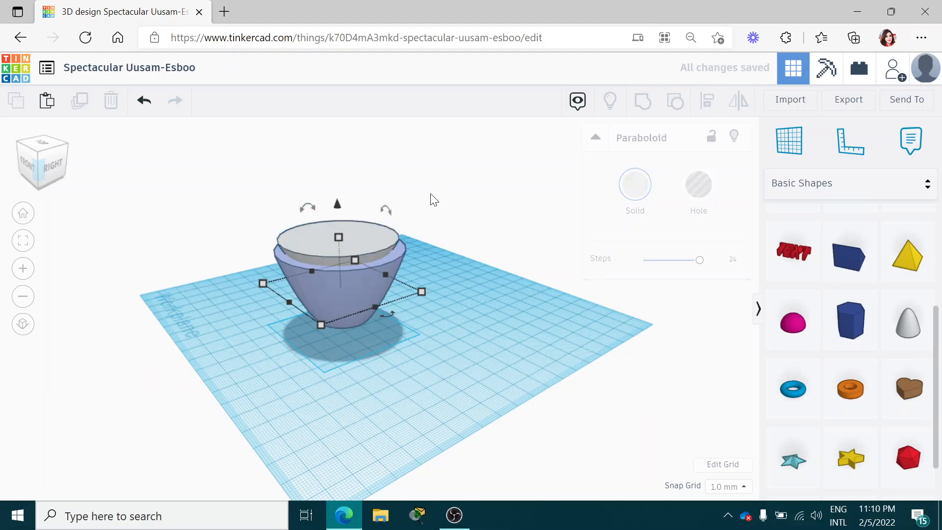
Stretch the inner paraboloid's height to 31 mm and lower it until its flat top is about level with the bowl's rim
left_click(332, 244)
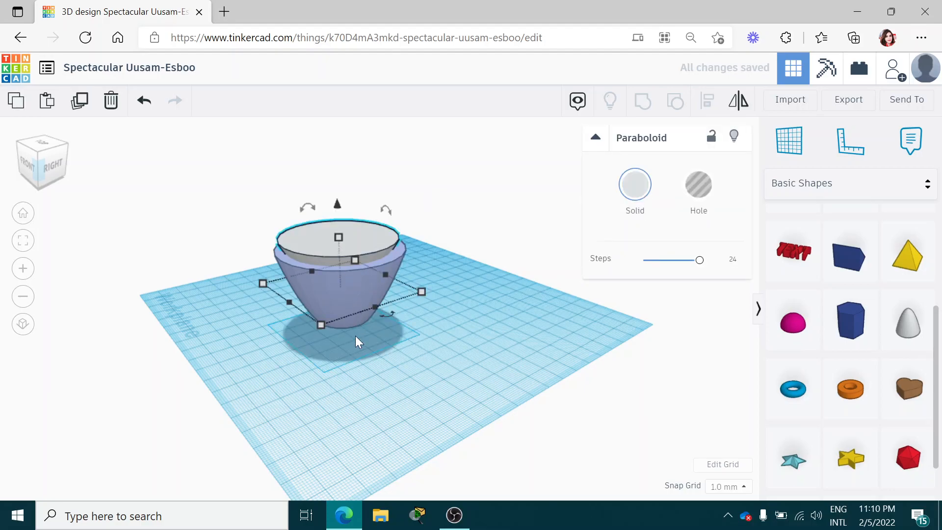
left_click(49, 174)
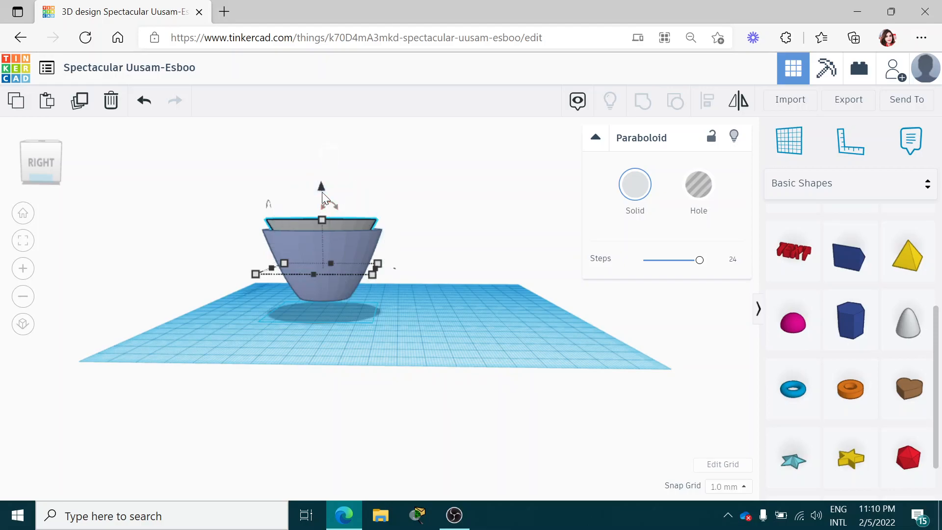
left_click_drag(323, 188, 324, 201)
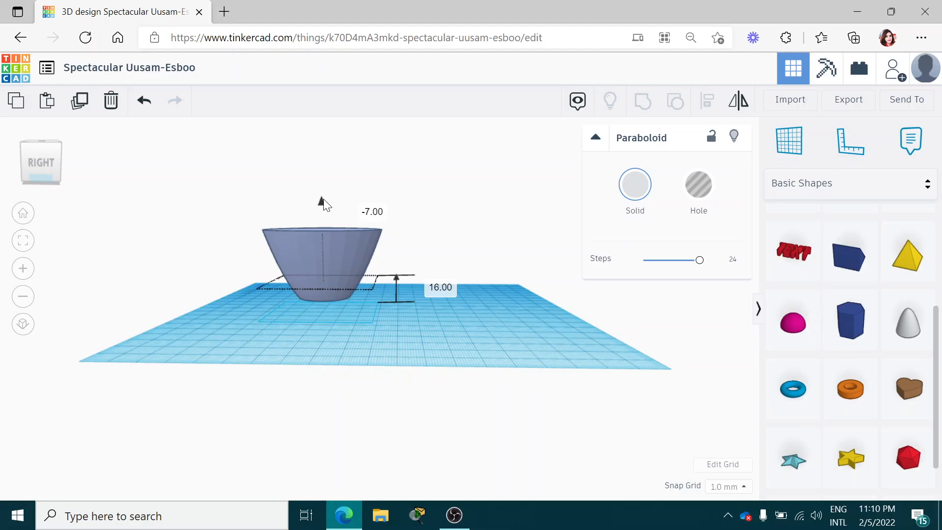
left_click_drag(324, 202, 323, 198)
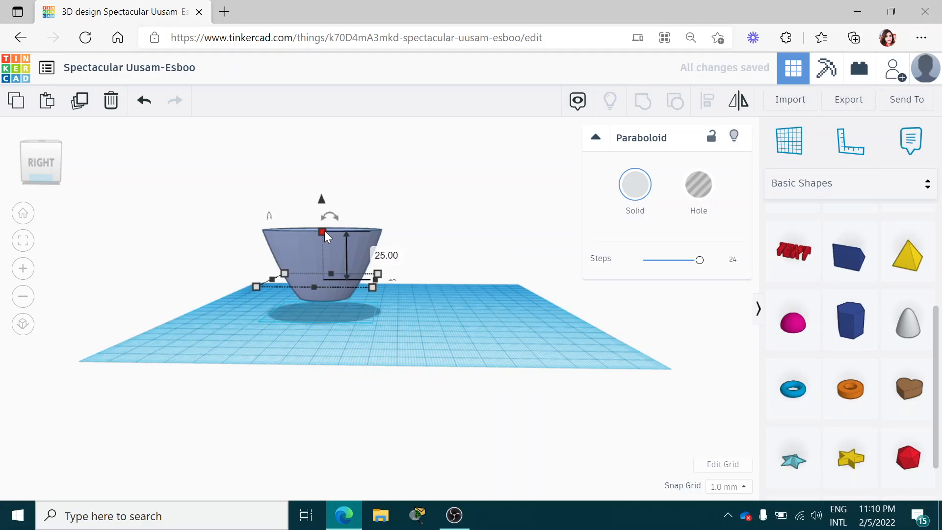
left_click_drag(325, 230, 324, 219)
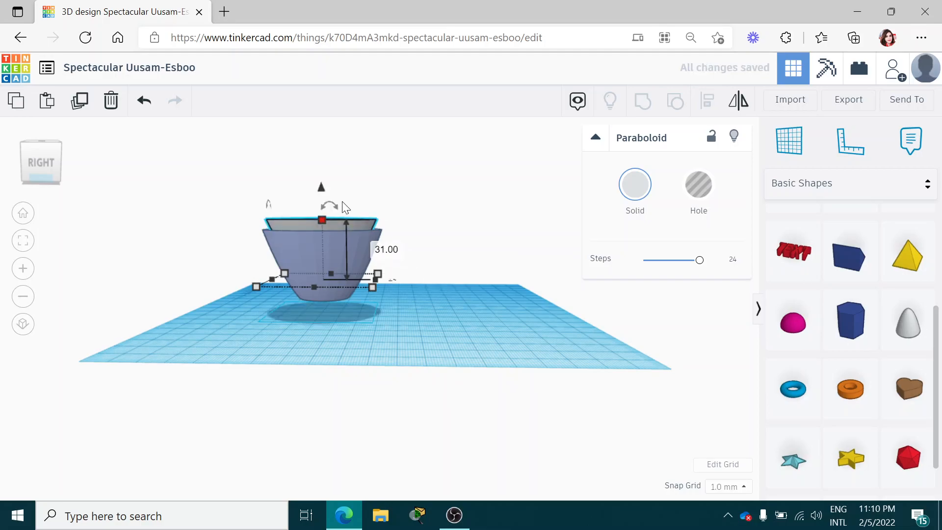
left_click_drag(322, 189, 322, 194)
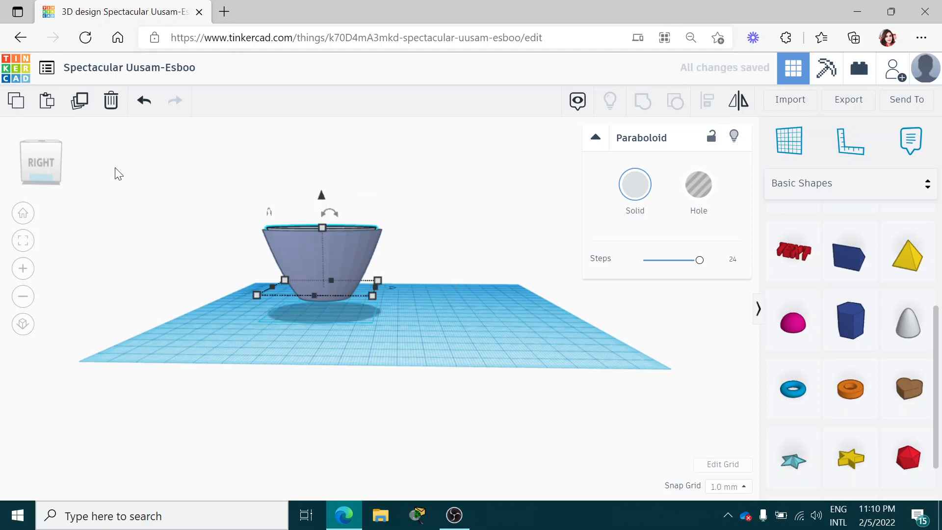
Turn the inner paraboloid into a hole and deselect it
mouse_move(52, 166)
left_mouse_down()
mouse_move(63, 189)
mouse_move(58, 170)
mouse_move(59, 178)
left_mouse_up()
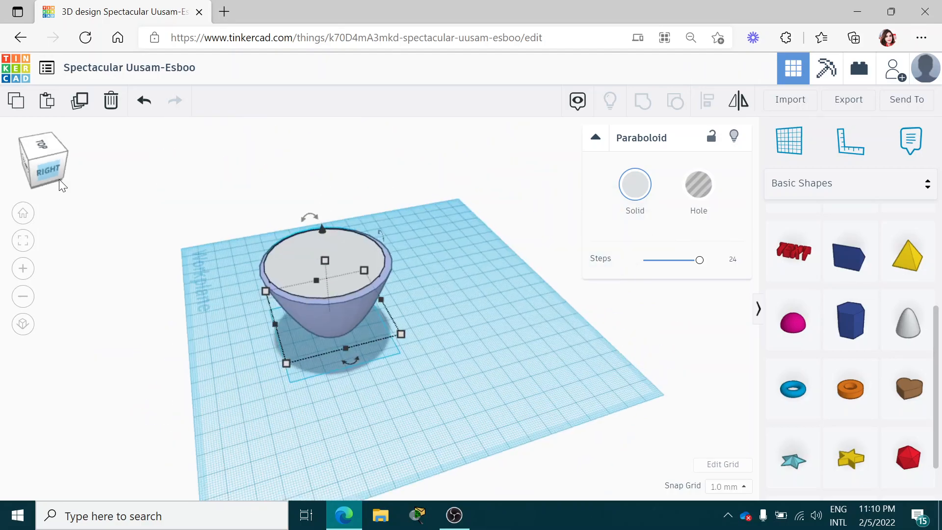
left_click(697, 195)
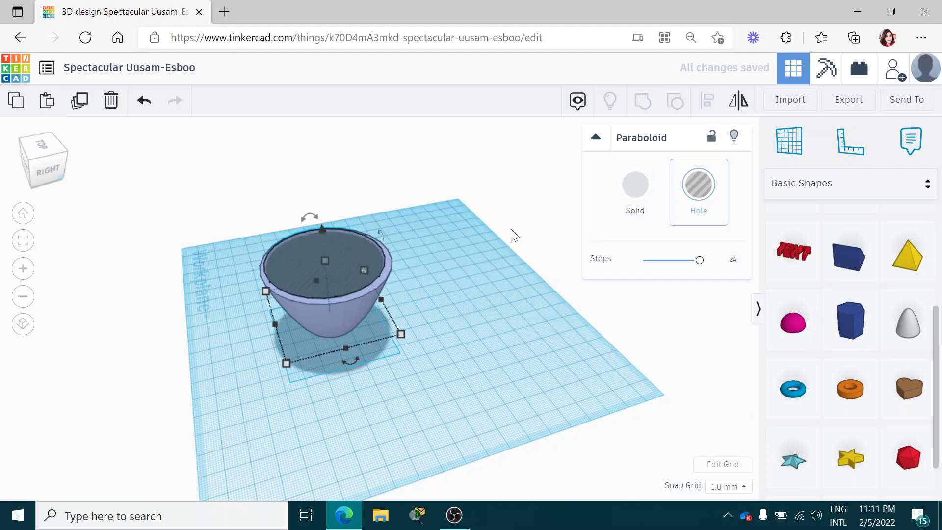
left_click(443, 227)
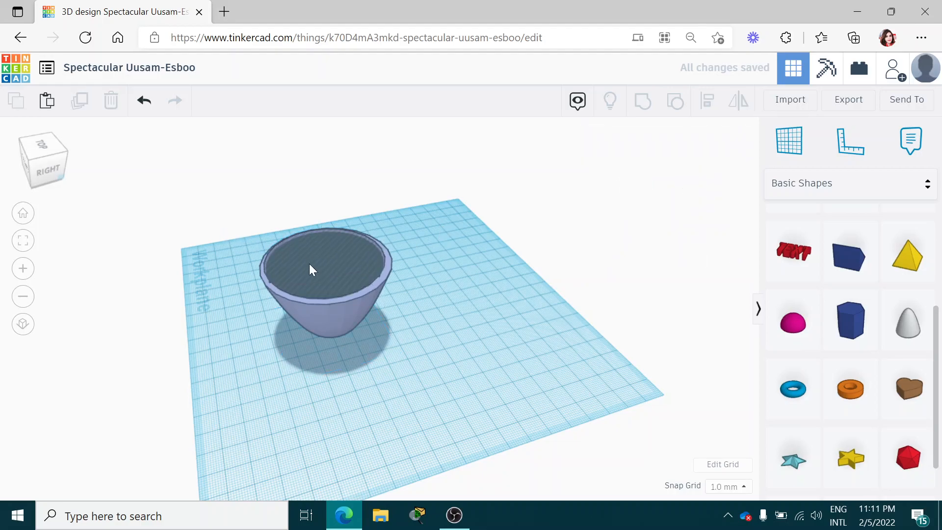
Group the bowl with the paraboloid hole to hollow it out, and inspect the result from several angles
left_click(54, 172)
mouse_move(47, 166)
left_mouse_down()
mouse_move(68, 171)
mouse_move(52, 169)
left_mouse_up()
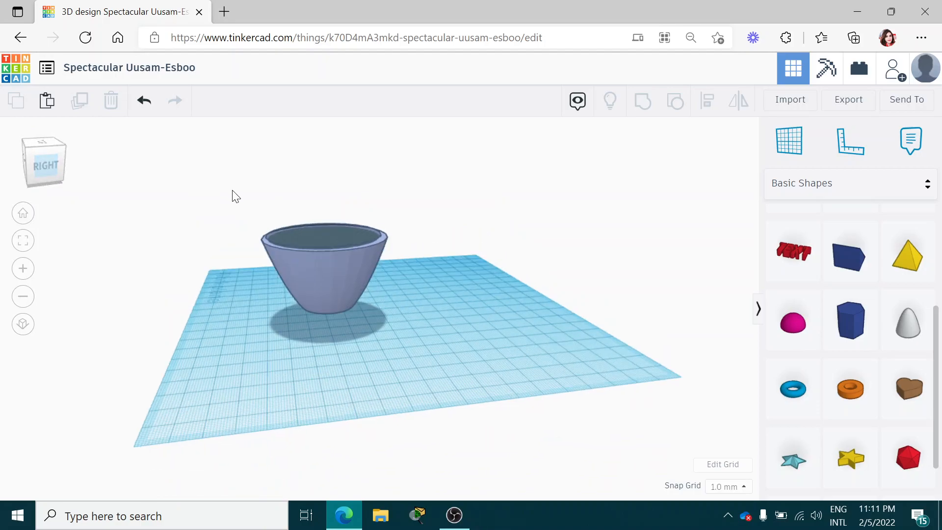
left_click_drag(233, 192, 414, 342)
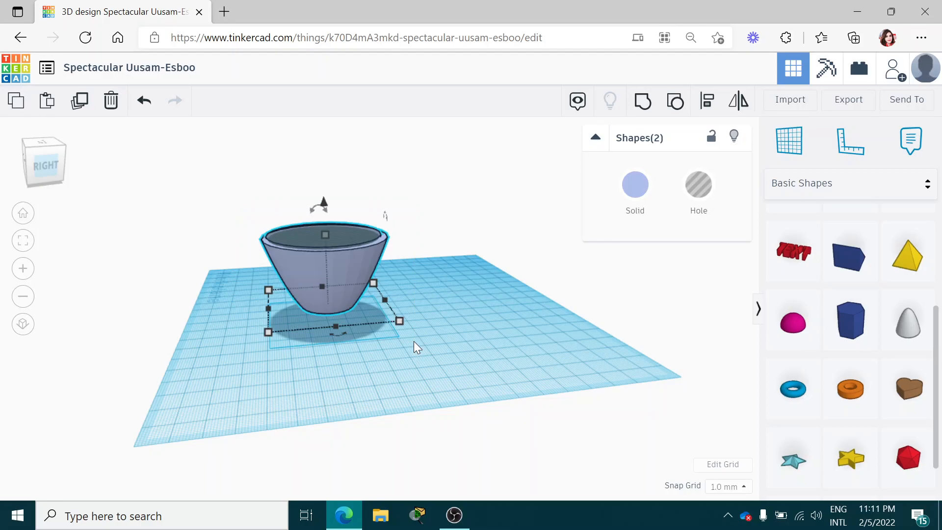
left_click(643, 112)
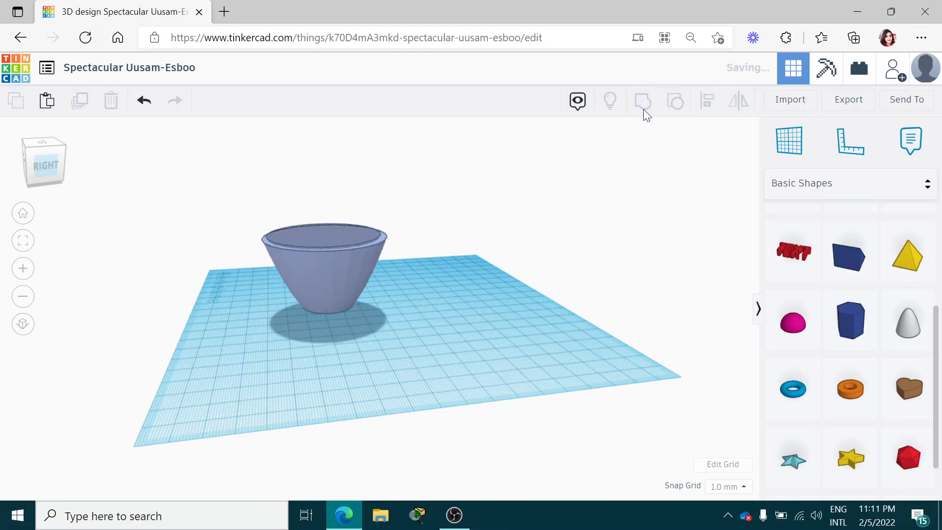
left_click(66, 182)
mouse_move(65, 176)
left_mouse_down()
mouse_move(37, 167)
mouse_move(59, 181)
mouse_move(56, 171)
left_mouse_up()
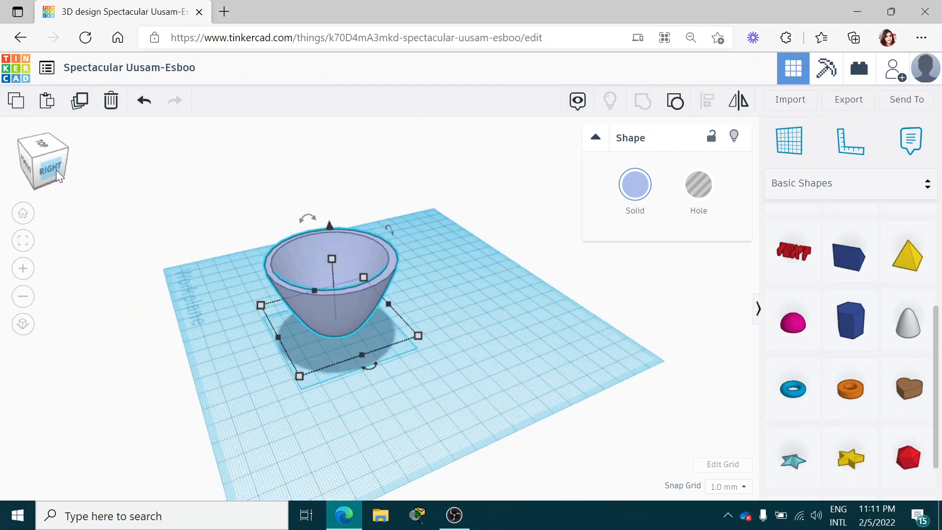
left_click(193, 204)
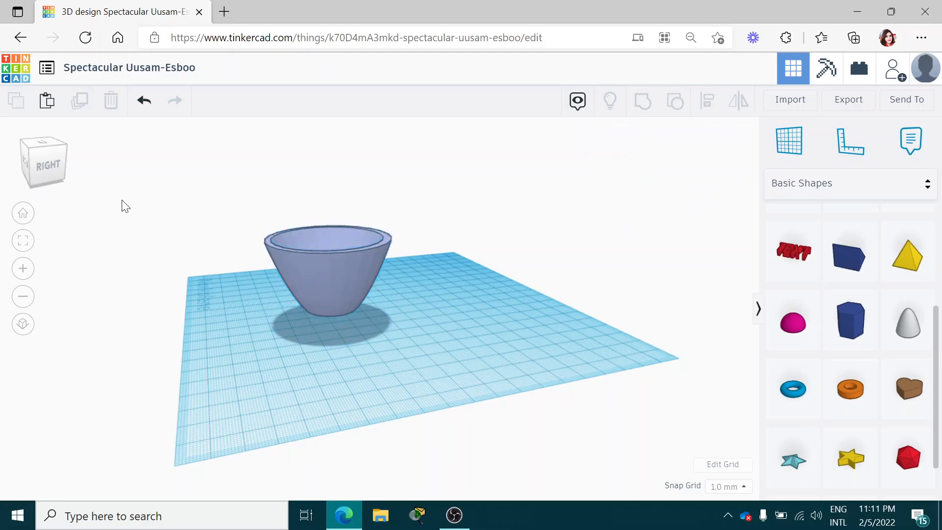
left_click(37, 166)
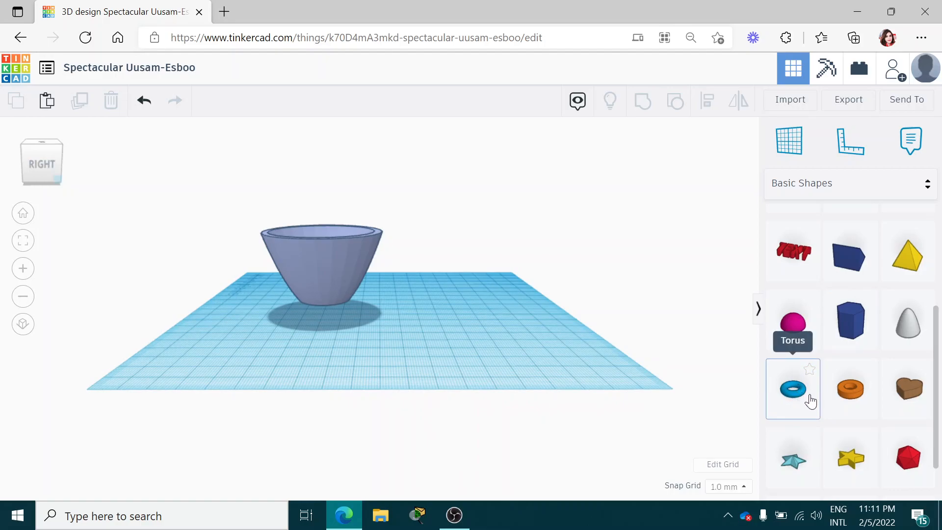
Place a heart shape on the workplane beside the cup
scroll(847, 401, "down", 1)
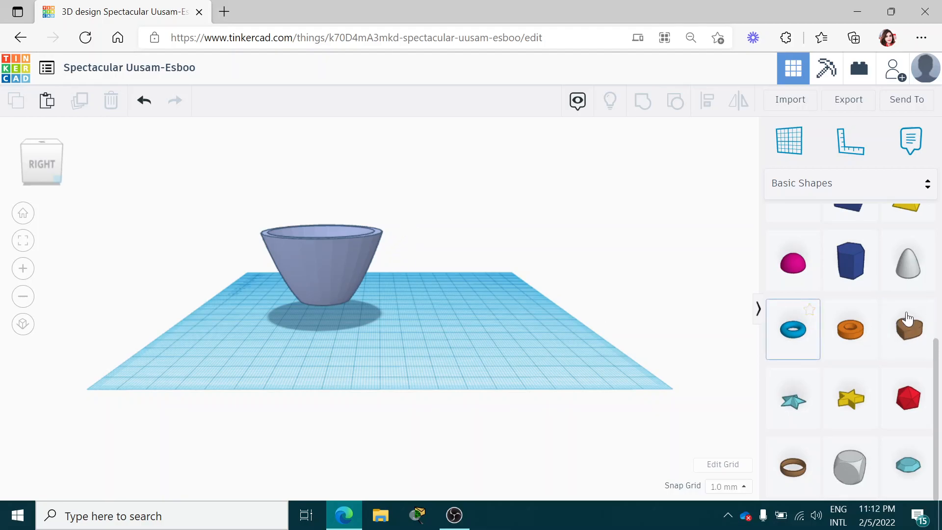
left_click_drag(903, 335, 451, 320)
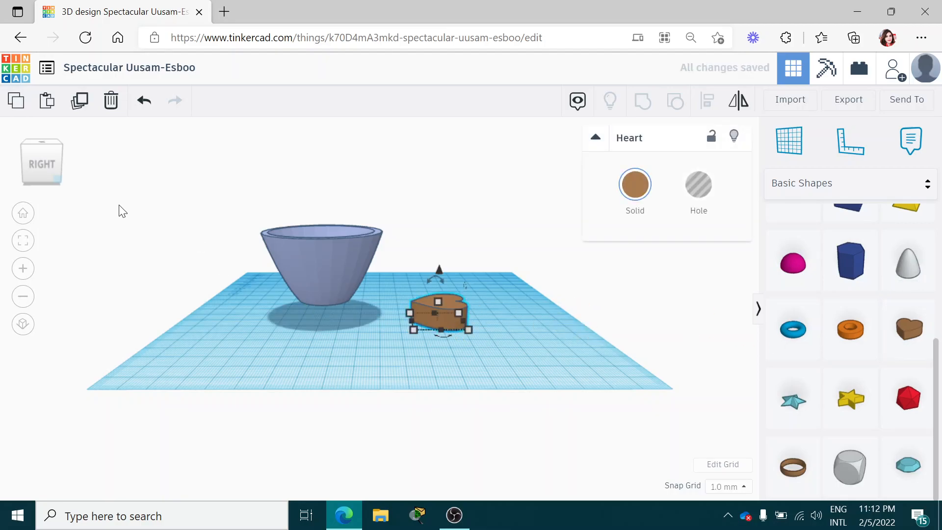
mouse_move(43, 173)
left_mouse_down()
mouse_move(62, 181)
mouse_move(56, 176)
left_mouse_up()
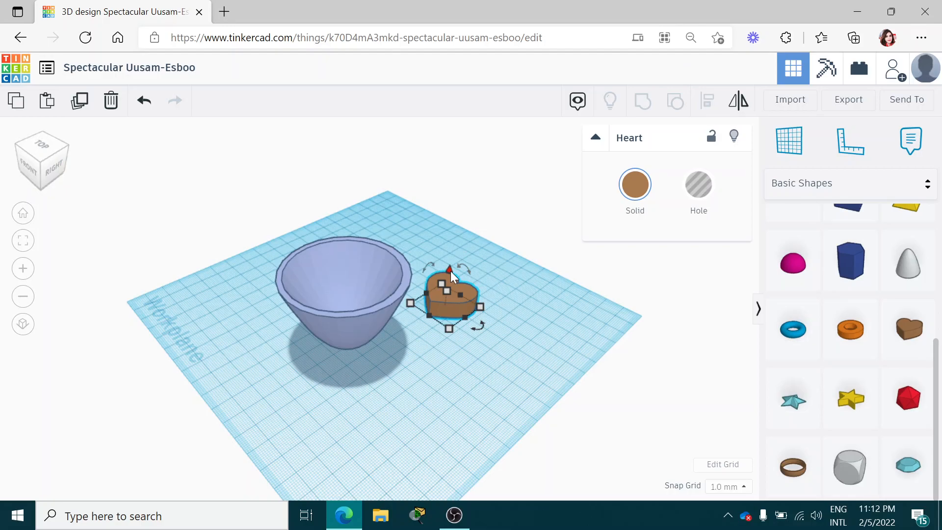
Try to tip the heart sideways by rotating it 90° about a horizontal axis
left_click_drag(462, 272, 465, 252)
type("90")
key("Return")
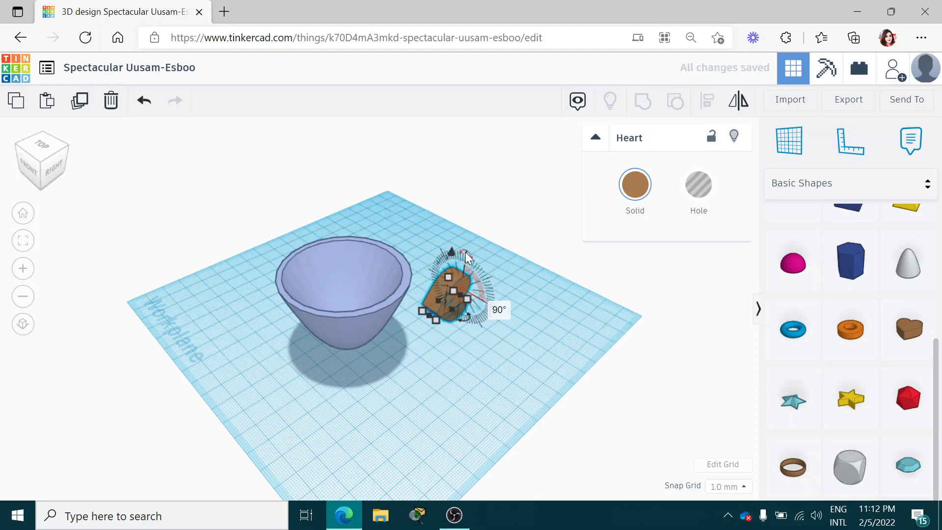
left_click(464, 254)
type("90")
key("Return")
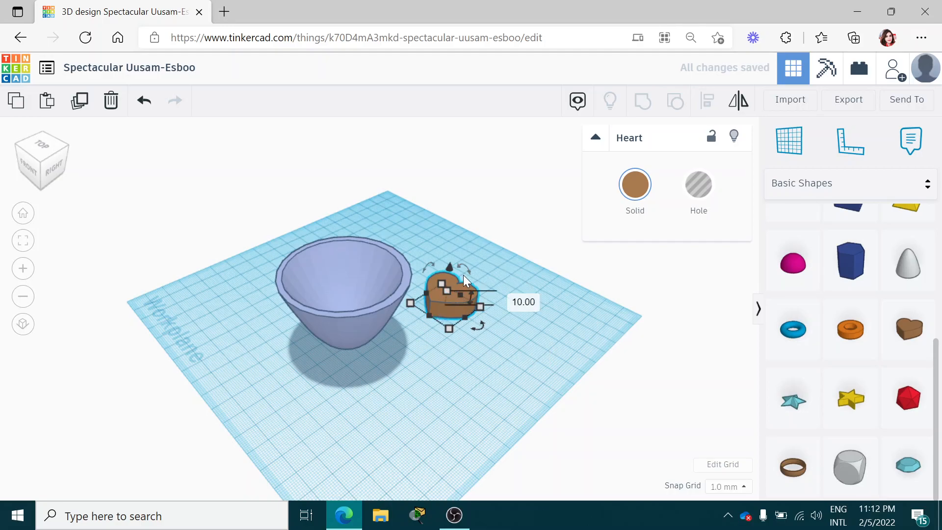
Stand the heart upright with its point down, using rotations of 90° and 180°, and deselect it
left_click(46, 174)
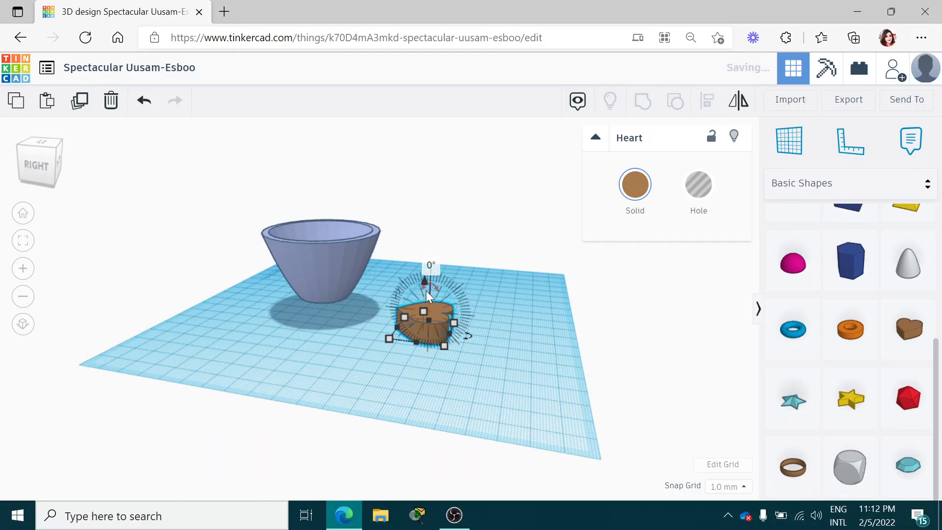
type("90")
key("Return")
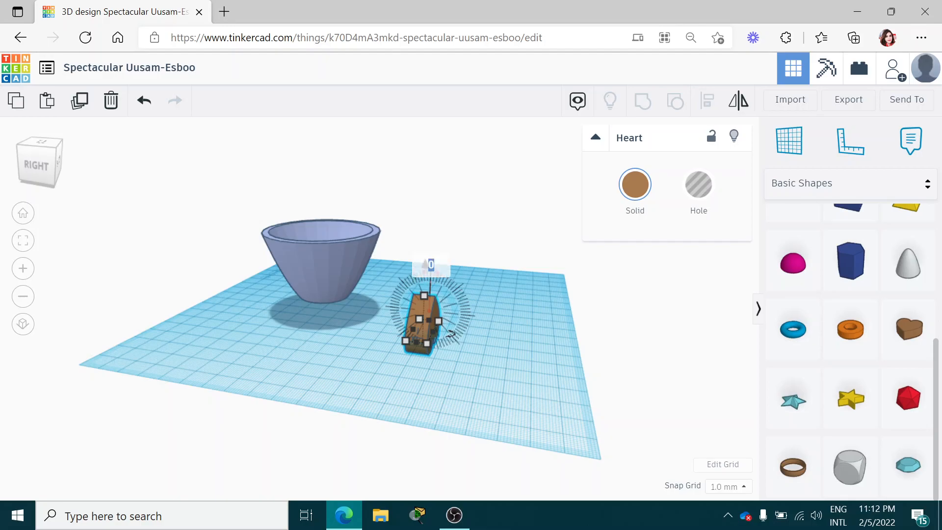
type("180")
key("Return")
left_click_drag(47, 167, 28, 166)
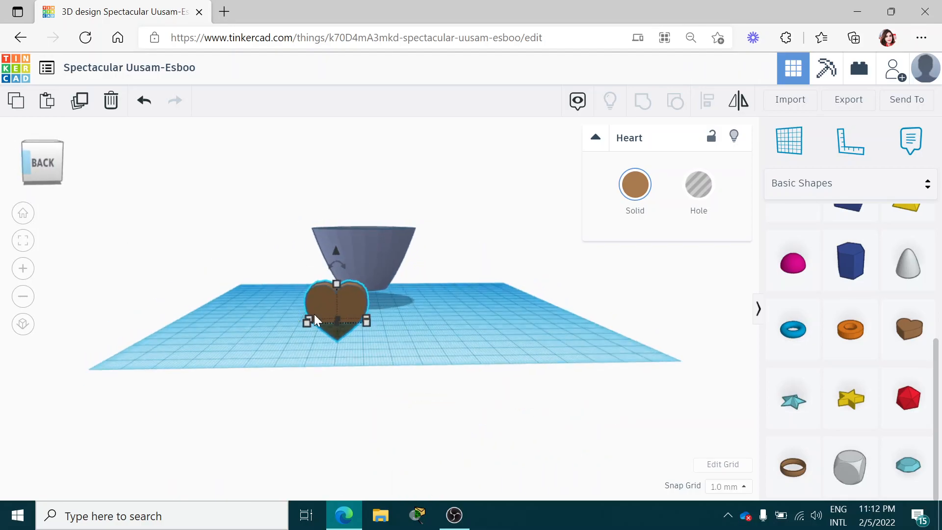
left_click(449, 331)
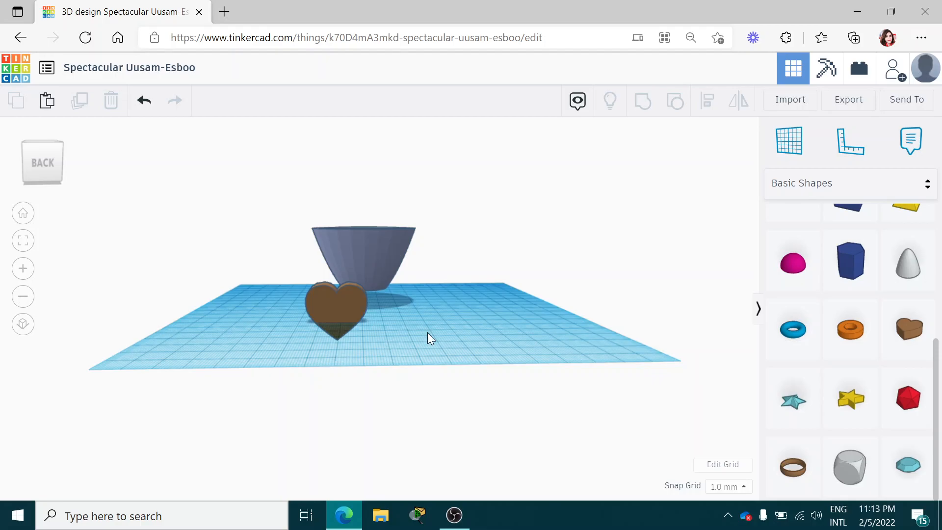
Add a box next to the heart, shift it into place and stretch its height to 38 mm
scroll(862, 290, "up", 4)
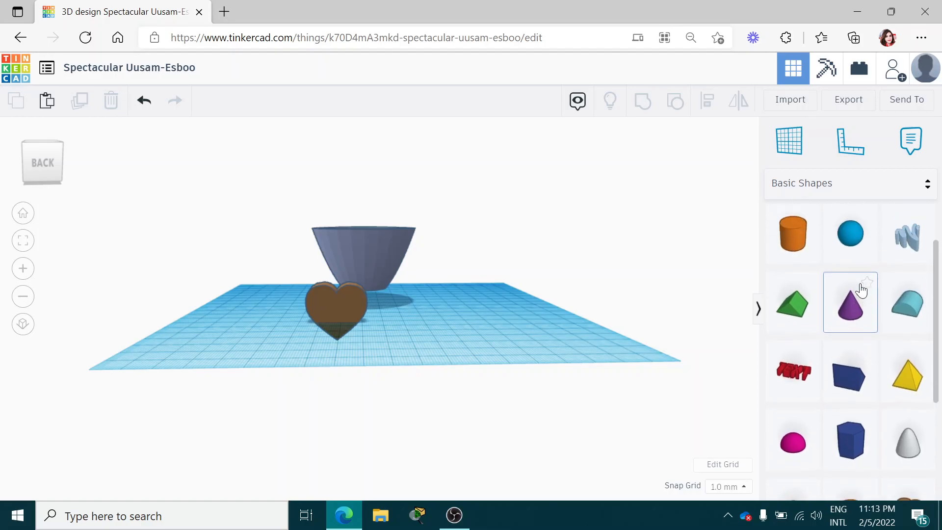
scroll(862, 290, "up", 2)
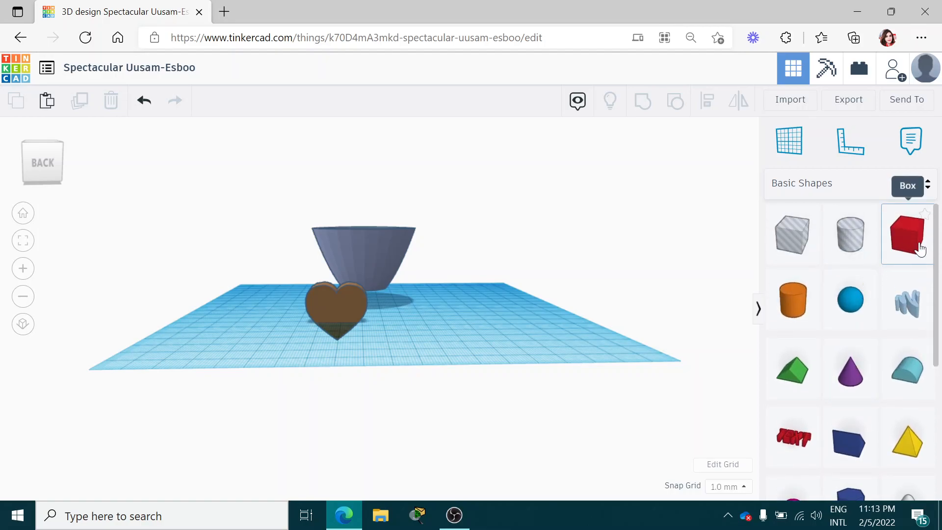
left_click_drag(920, 250, 425, 336)
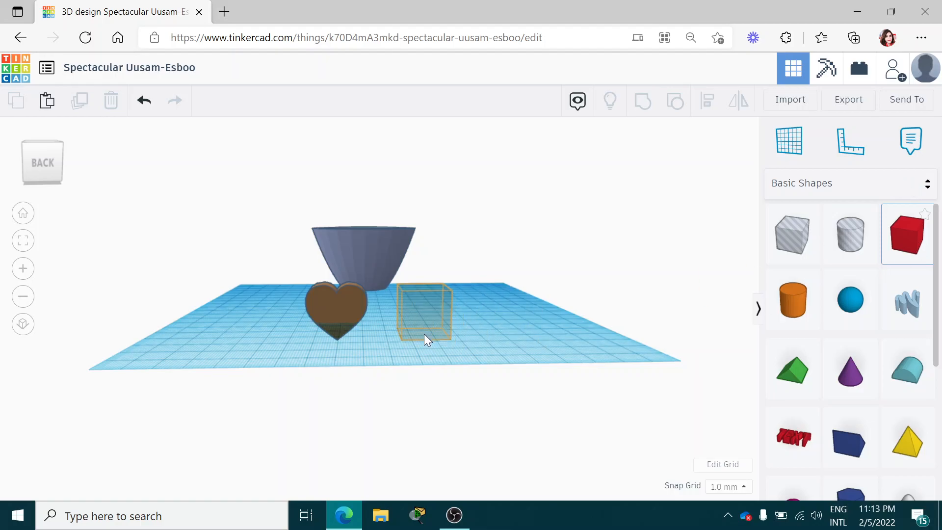
left_click(49, 173)
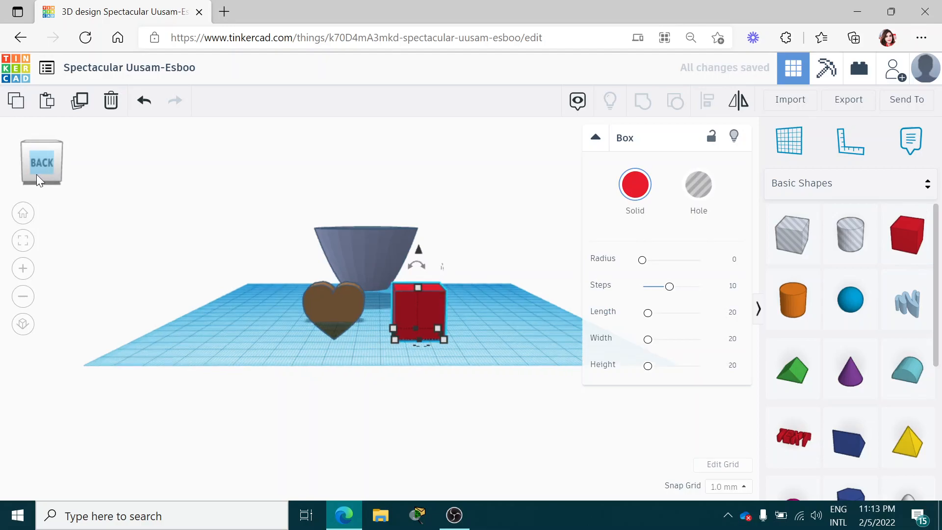
left_click_drag(34, 173, 26, 175)
left_click_drag(267, 320, 325, 316)
left_click_drag(46, 176, 70, 175)
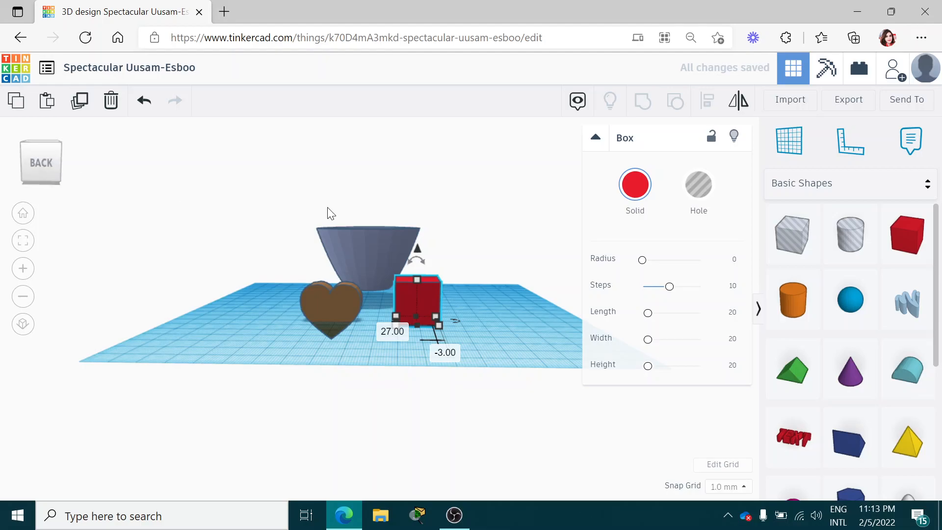
left_click_drag(416, 279, 415, 242)
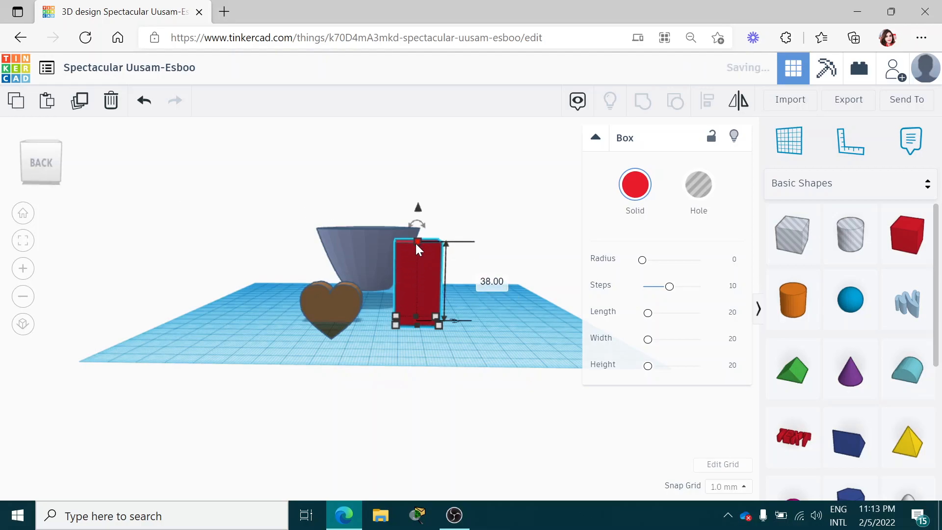
Raise the heart above the workplane and move the box until it covers one vertical half of the heart
left_click(329, 304)
left_click_drag(329, 250, 330, 222)
left_click(437, 289)
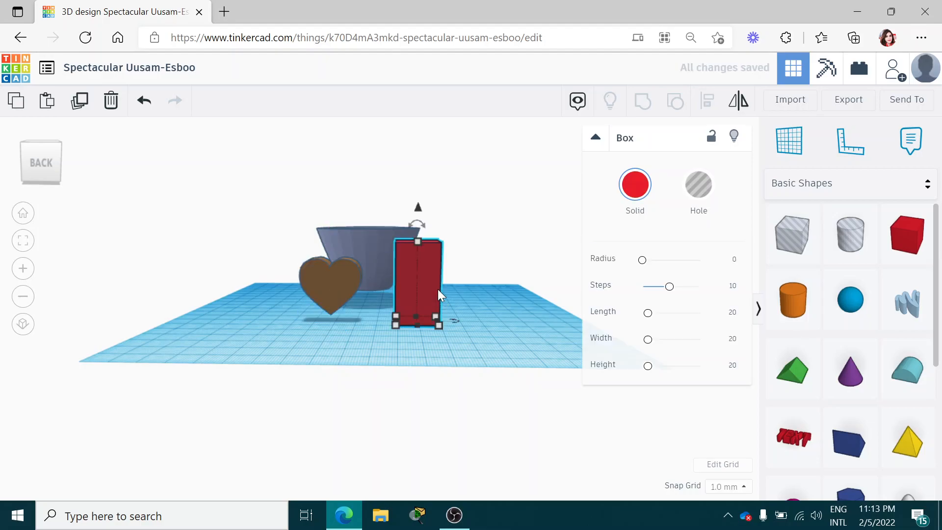
left_click_drag(416, 283, 350, 278)
mouse_move(44, 164)
left_mouse_down()
mouse_move(86, 168)
mouse_move(43, 176)
left_mouse_up()
left_click(59, 167)
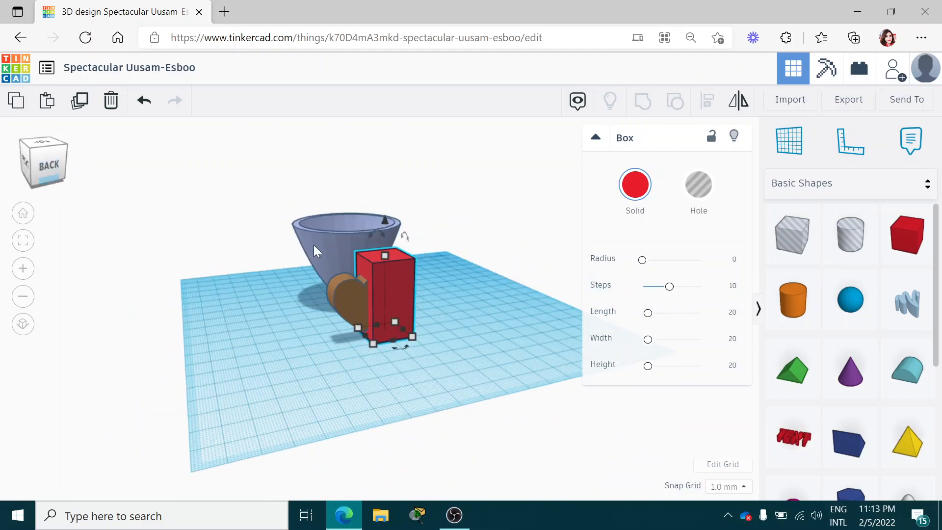
left_click_drag(402, 273, 395, 282)
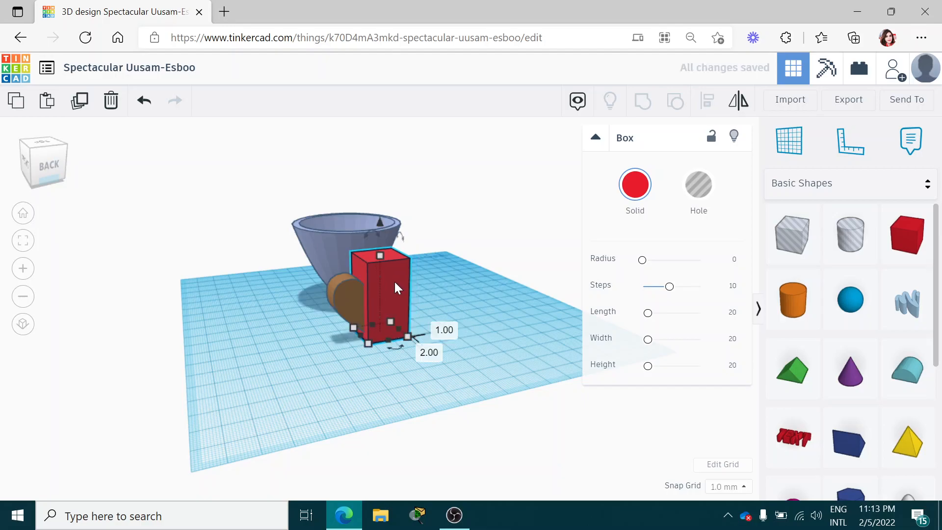
Turn the box into a hole and group it with the heart to cut away half of the heart
left_click(698, 196)
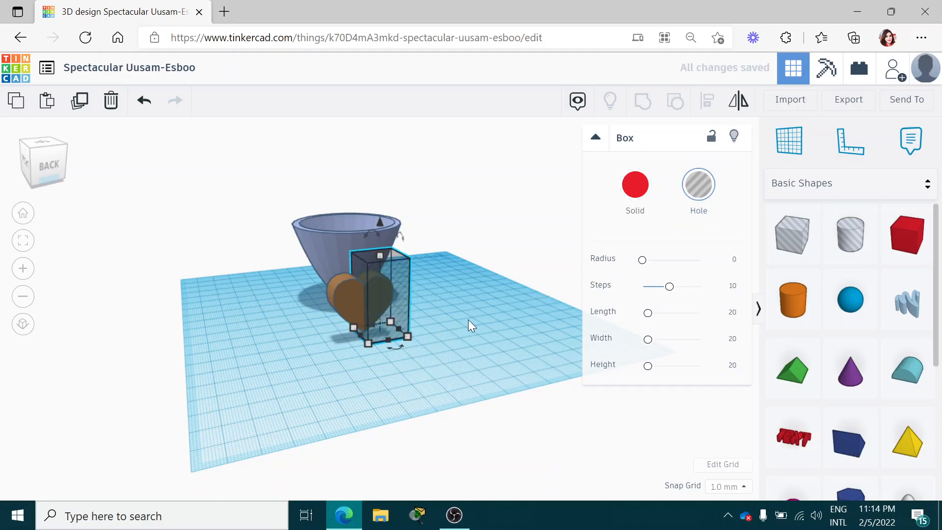
left_click(352, 315, "shift")
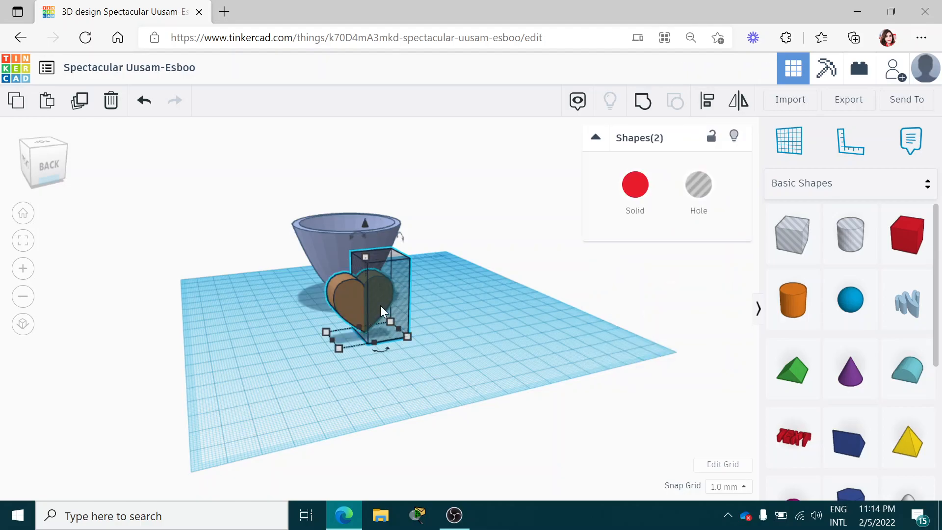
left_click(647, 110)
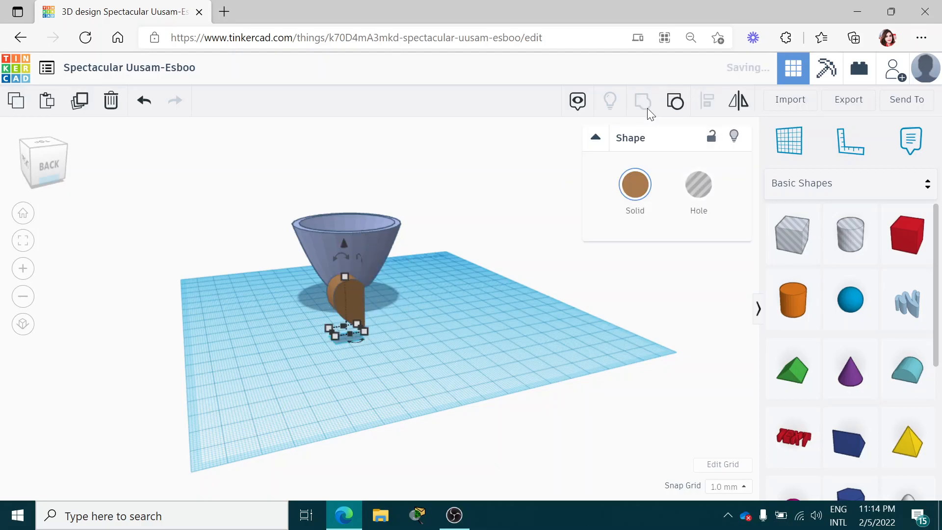
left_click_drag(43, 177, 80, 177)
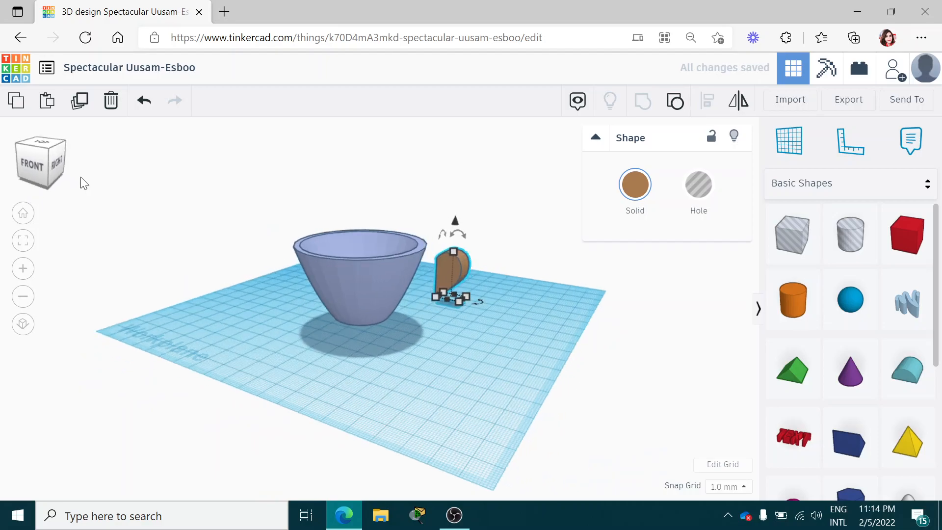
left_click(489, 266)
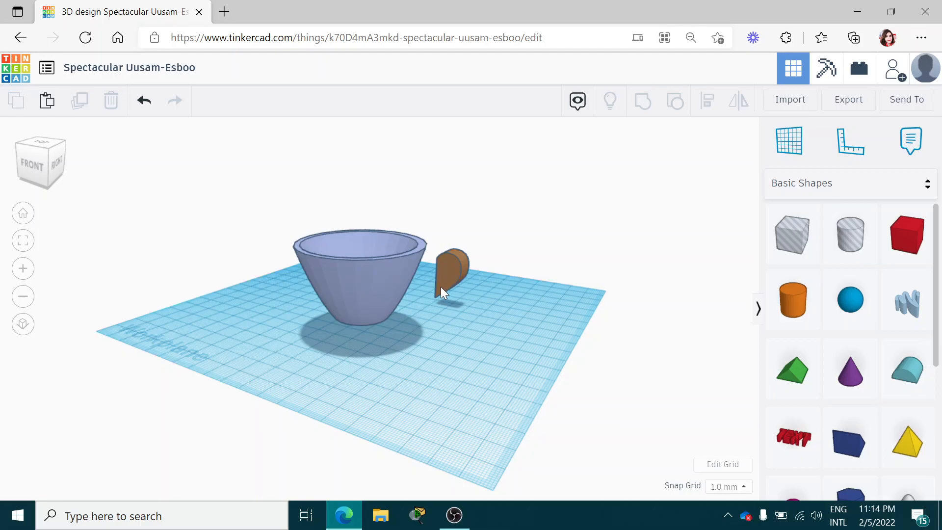
Keep the half heart grouped and move it about 43 mm and 14 mm farther from the cup
key("ctrl+z")
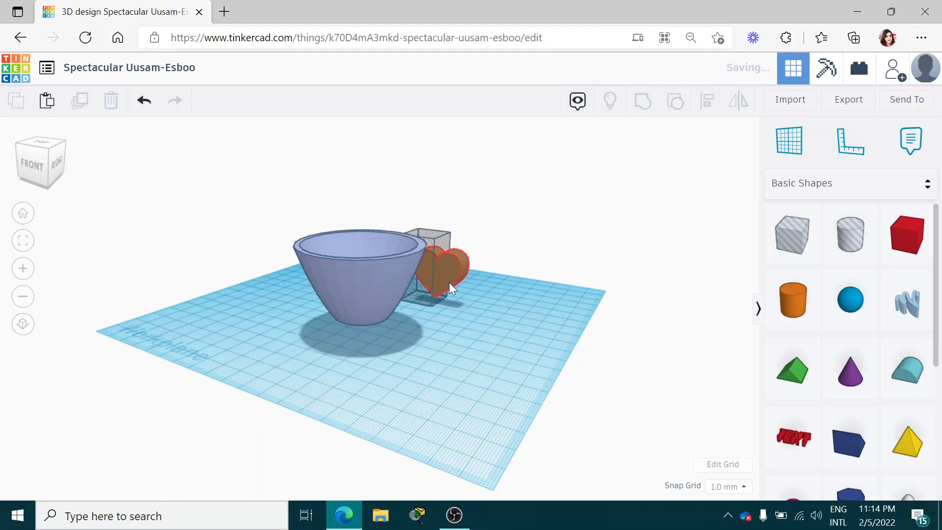
key("ctrl+z")
left_click(447, 278)
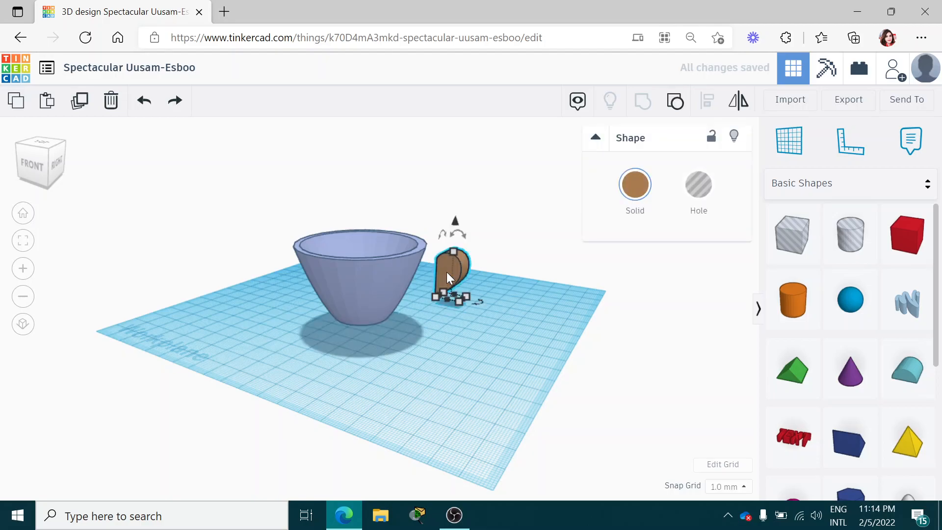
left_click_drag(447, 272, 517, 292)
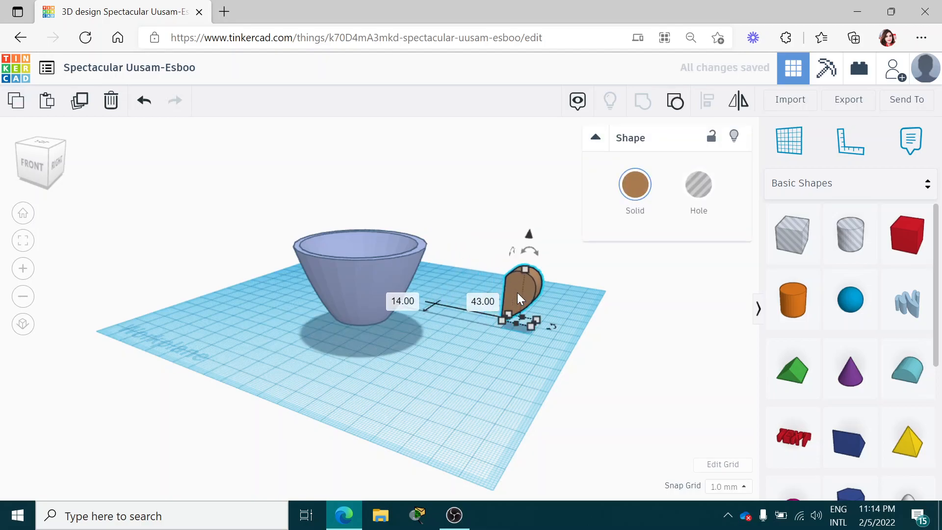
left_click(627, 344)
Place a second heart on the workplane in front of the cup
scroll(877, 426, "down", 5)
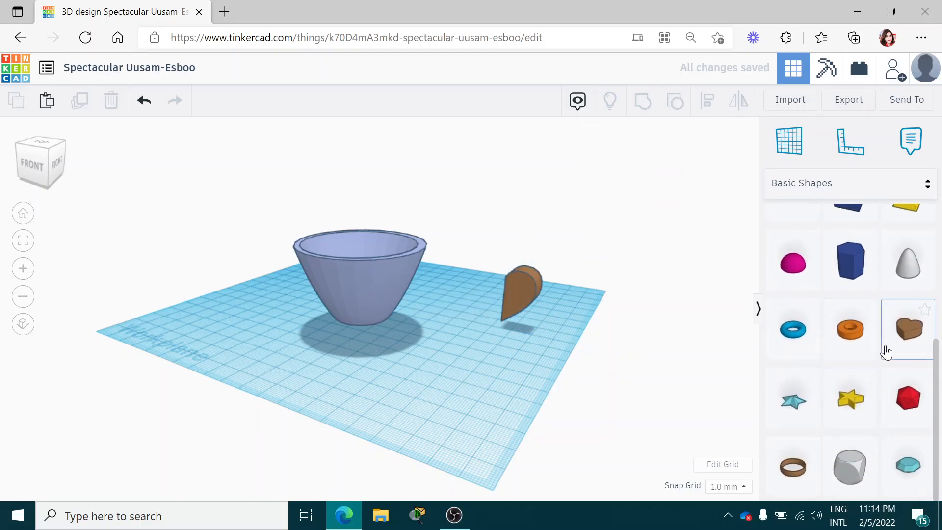
left_click(909, 341)
left_click_drag(910, 346, 403, 369)
left_click(402, 368)
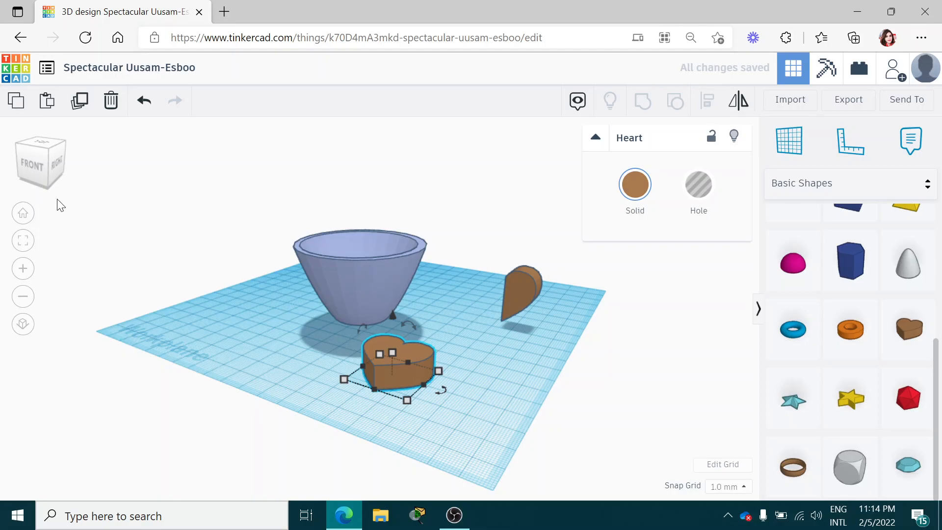
Rotate the second heart 90° so that it stands upright with its point down
left_click(50, 175)
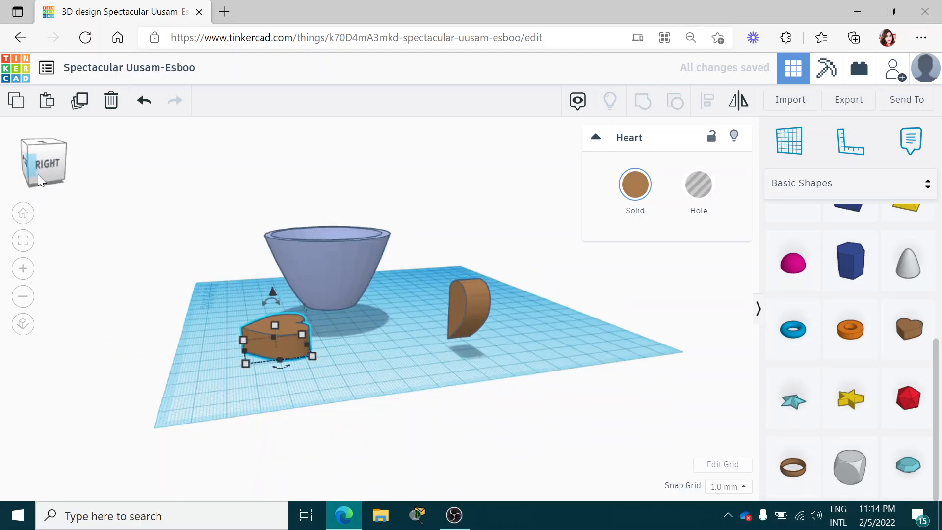
left_click(270, 285)
left_click(266, 266)
type("90")
key("Return")
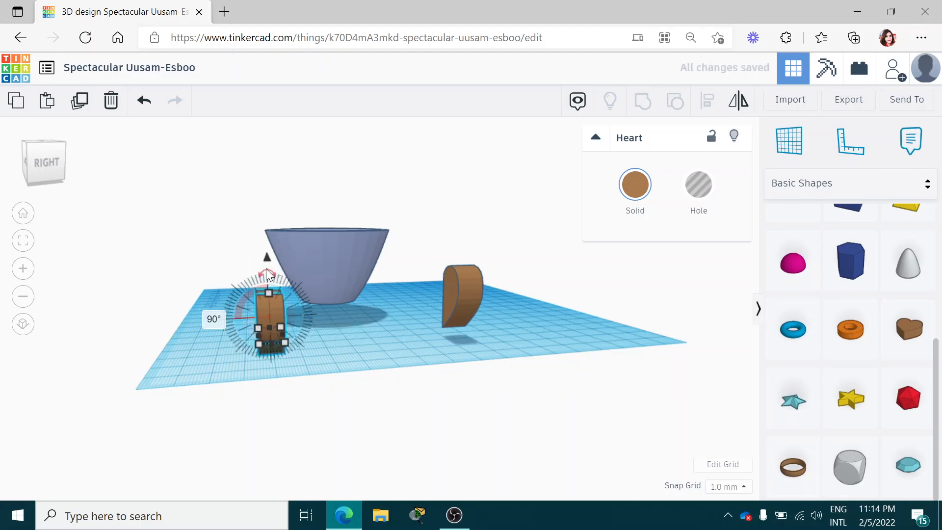
Reduce the second heart's height, move it close to the half heart and deselect it
left_click_drag(46, 169, 62, 170)
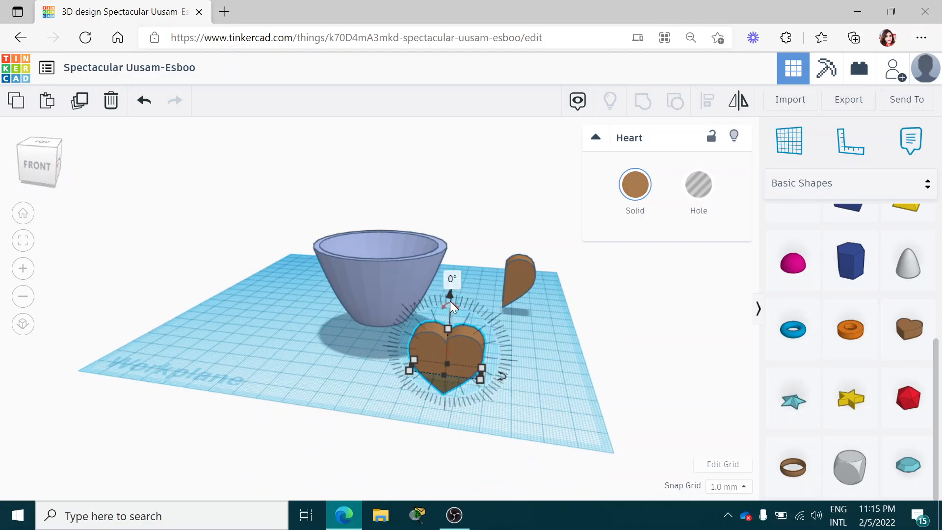
left_click_drag(449, 295, 450, 296)
left_click_drag(448, 325, 505, 279)
left_click_drag(36, 163, 93, 169)
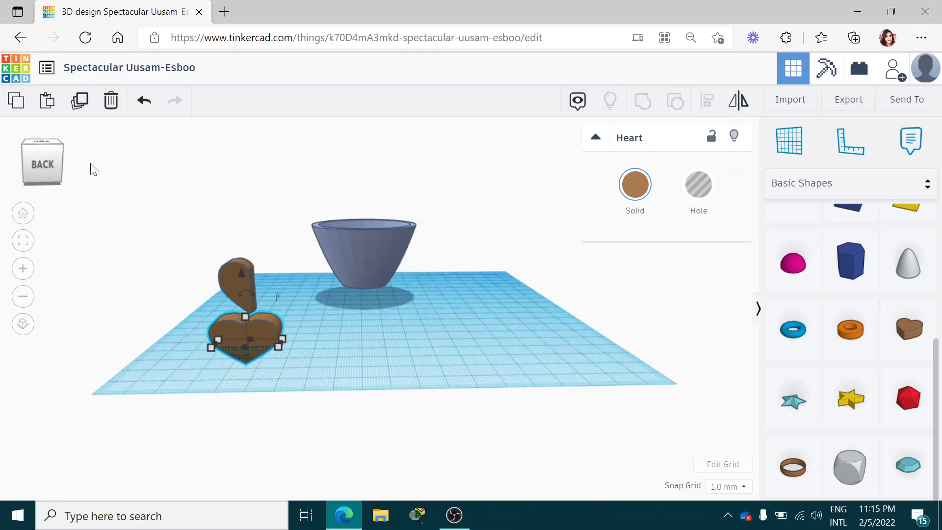
left_click_drag(237, 289, 237, 289)
left_click(353, 335)
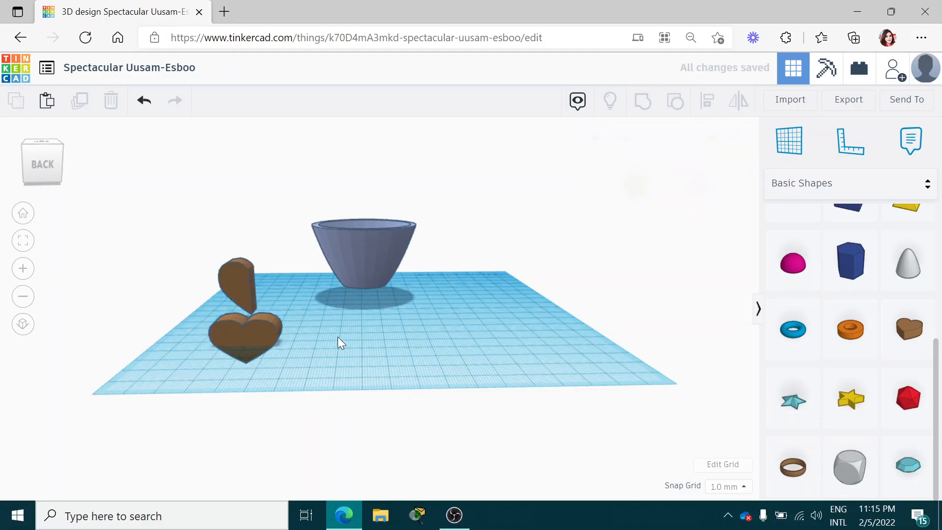
Move the second heart across the workplane until it lines up with the half heart
left_click_drag(243, 322, 229, 290)
left_click_drag(47, 169, 69, 175)
left_click_drag(231, 355, 376, 328)
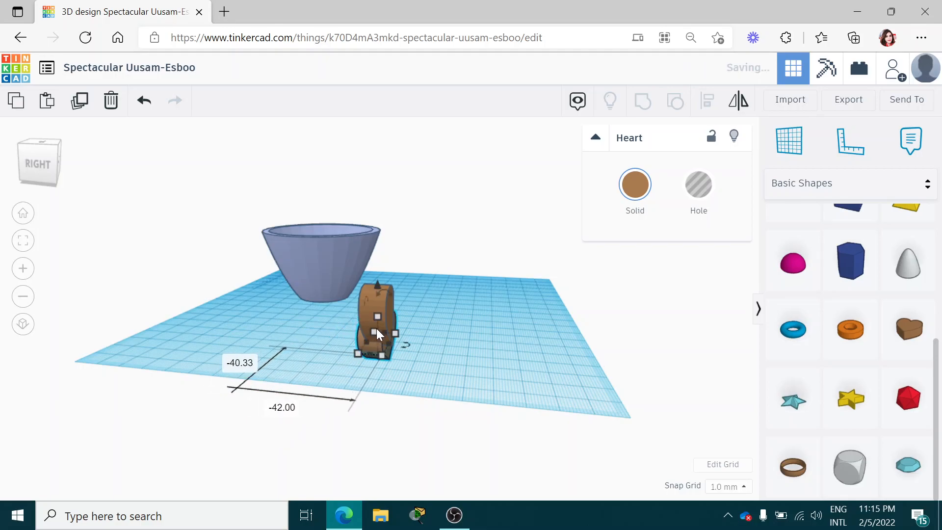
mouse_move(382, 353)
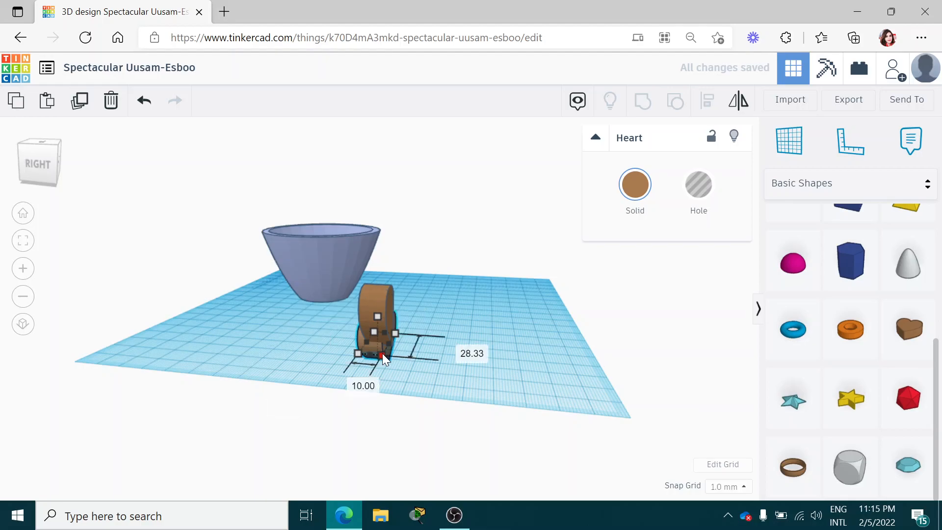
Set the second heart's thickness to 20 mm and shift it so that it passes through the half heart
left_click(351, 381)
type("20")
key("Return")
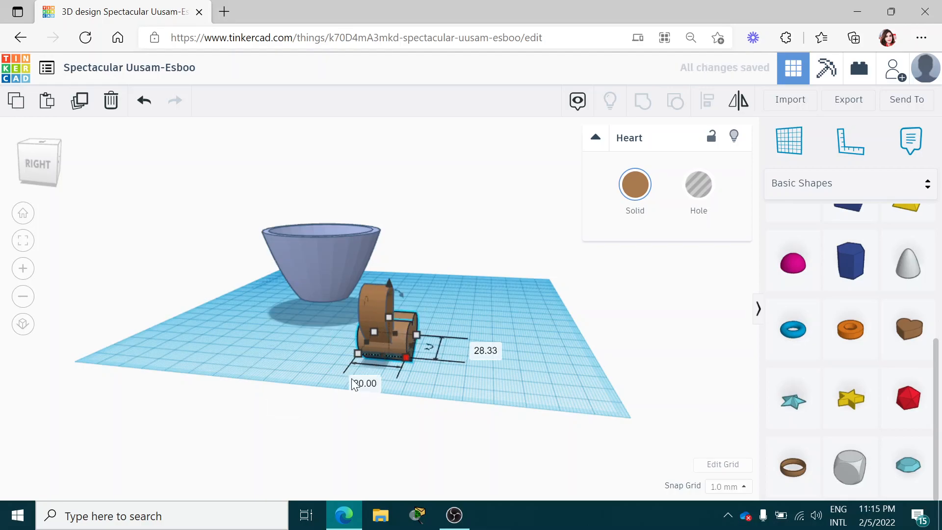
left_click(402, 348)
left_click_drag(398, 348, 393, 349)
Raise the second heart to 5 mm above the workplane and stretch it taller
left_click(23, 167)
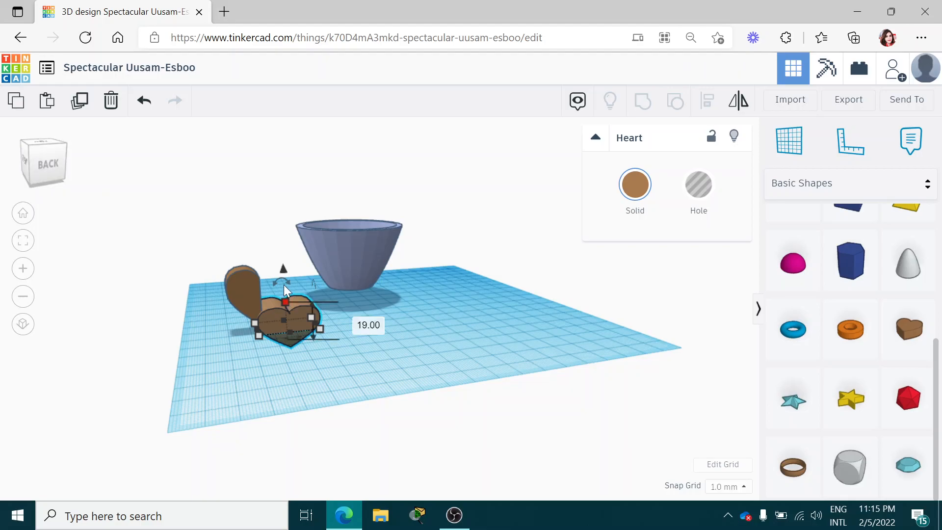
left_click_drag(283, 270, 269, 253)
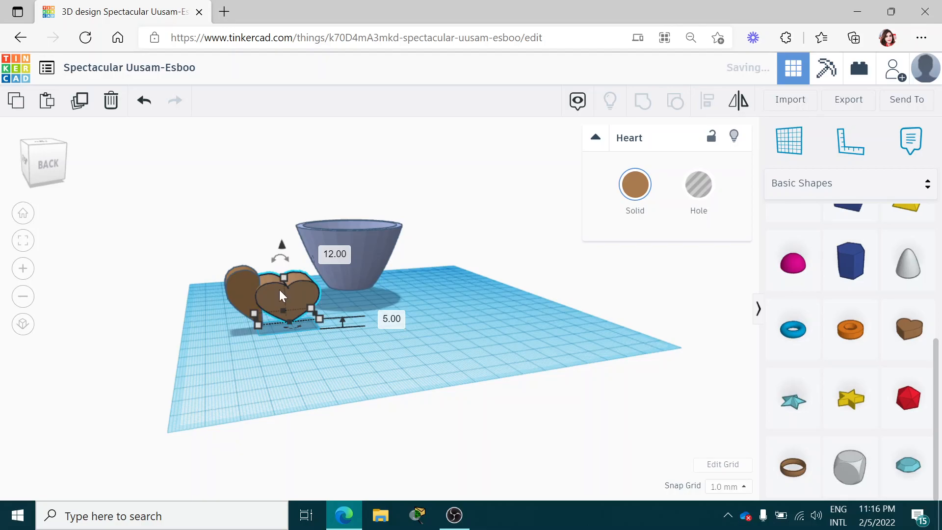
left_click_drag(284, 267, 285, 264)
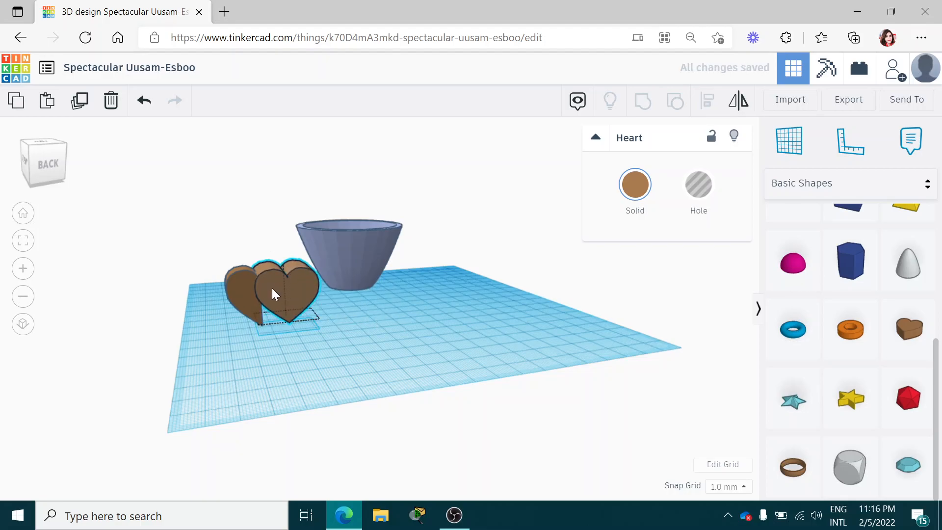
Move the second heart 10 mm sideways over the half heart and shift it 3 mm along its thickness
mouse_move(266, 289)
left_mouse_down()
mouse_move(252, 293)
mouse_move(264, 270)
mouse_move(257, 289)
left_mouse_up()
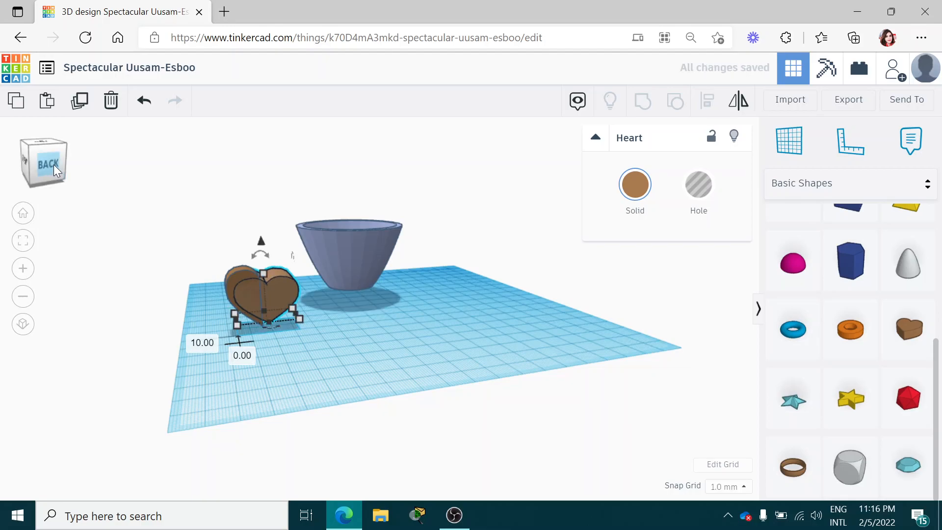
left_click(54, 164)
left_click_drag(57, 164, 66, 164)
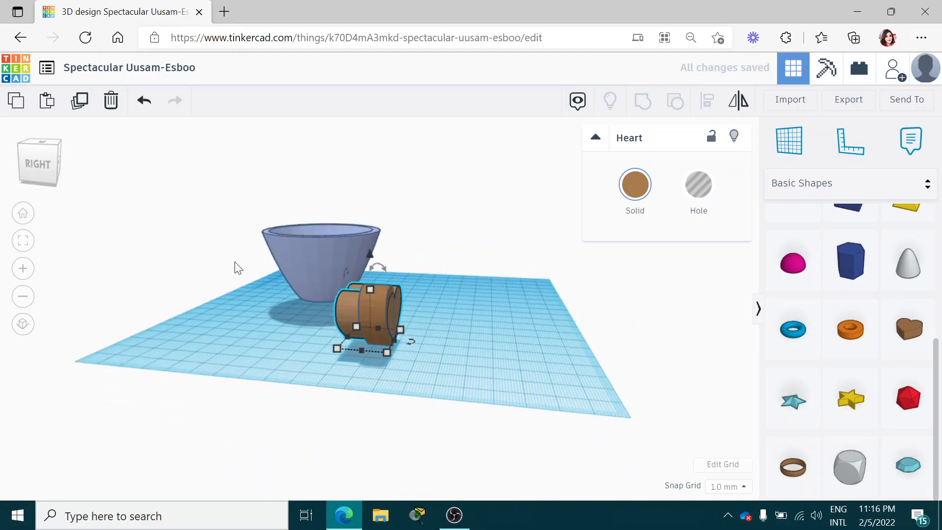
left_click_drag(349, 312, 359, 310)
left_click(43, 168)
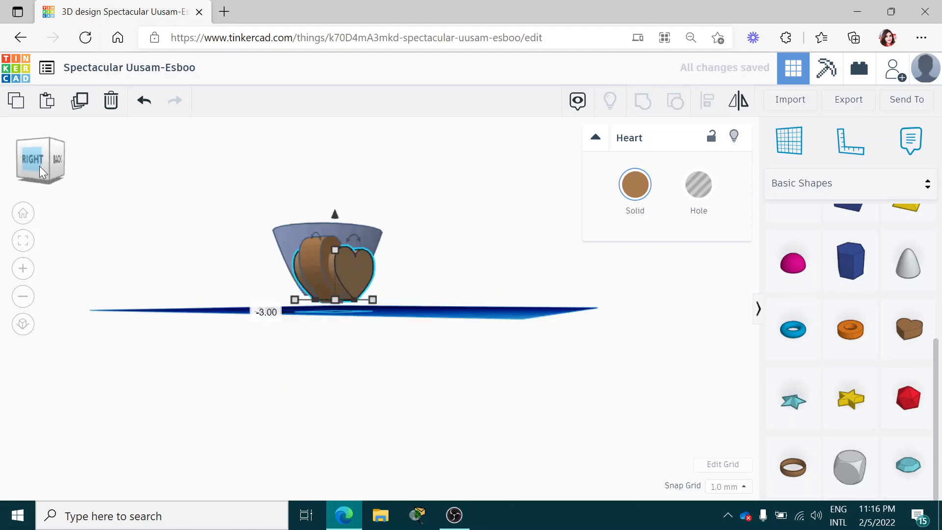
Raise the second heart to 7 mm above the workplane and nudge it 1 mm to fit inside the half heart's outline
left_click_drag(39, 165, 32, 169)
left_click_drag(265, 273, 263, 273)
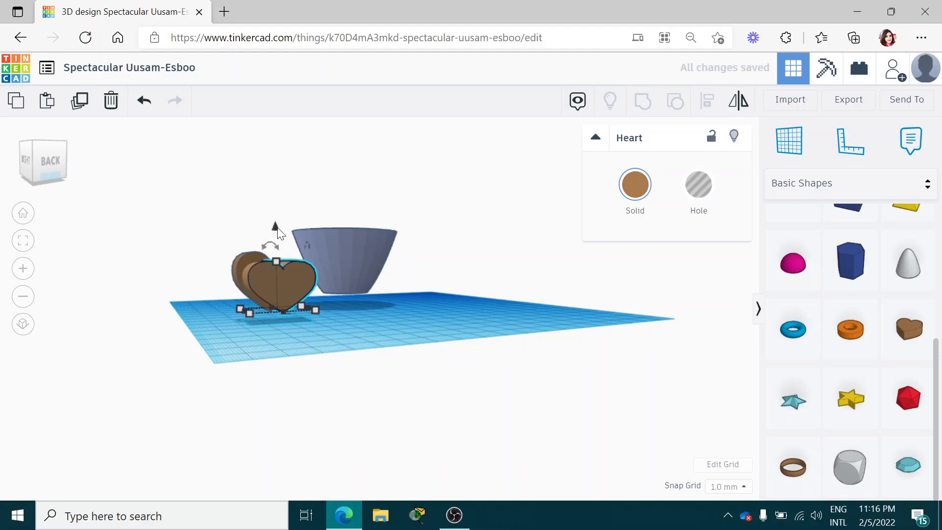
left_click_drag(277, 229, 272, 221)
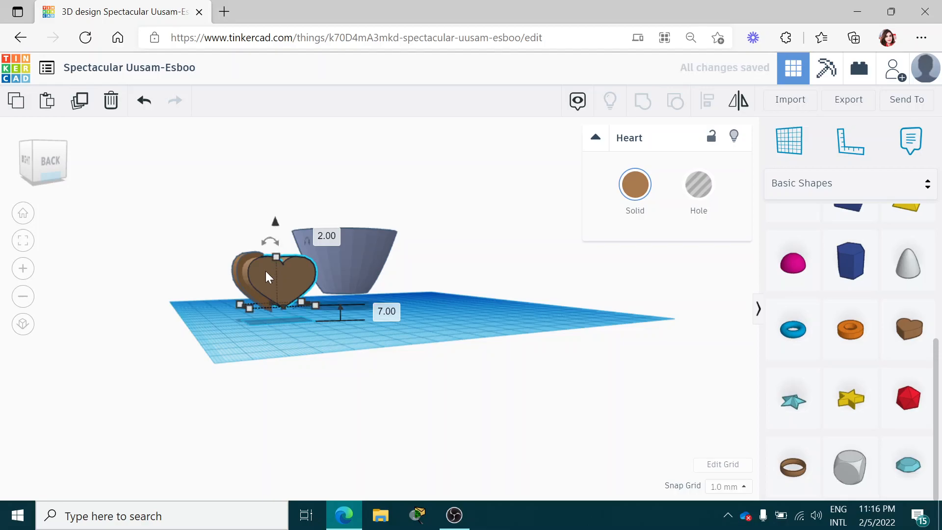
left_click_drag(261, 271, 261, 271)
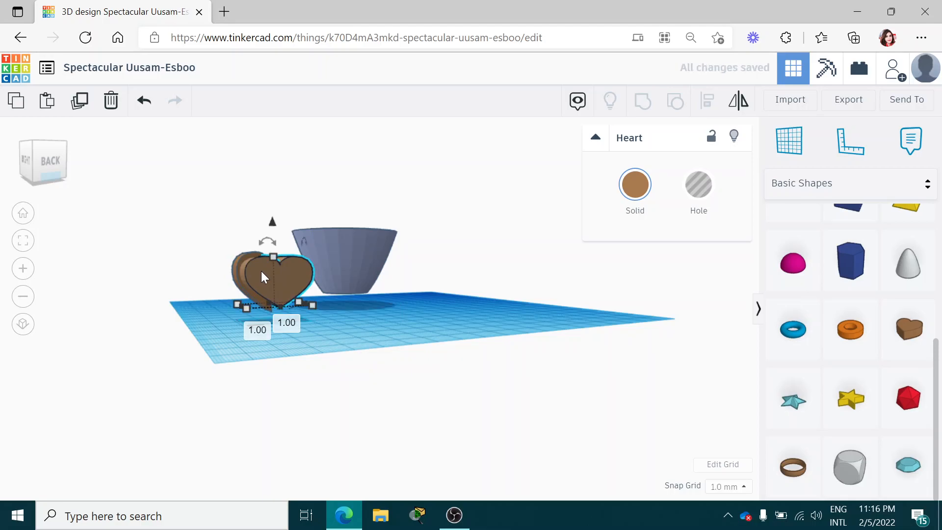
left_click(704, 191)
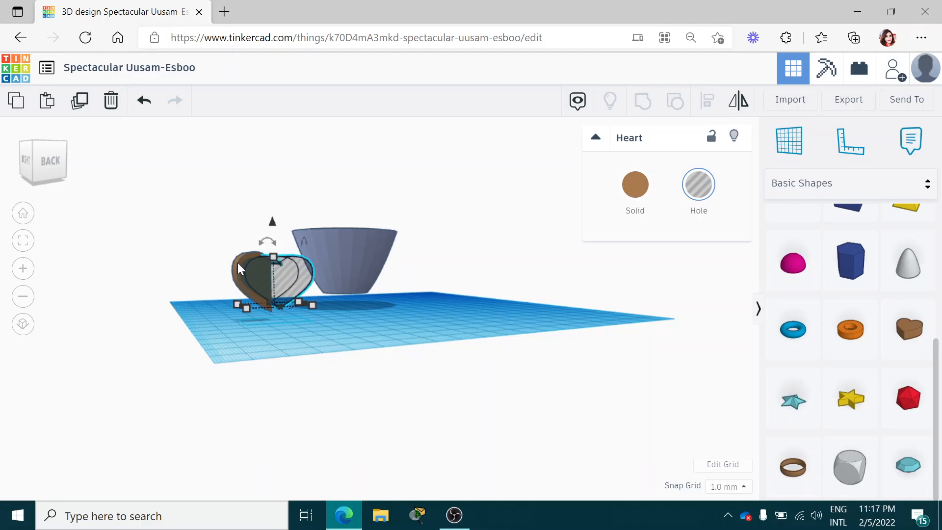
left_click_drag(34, 162, 47, 166)
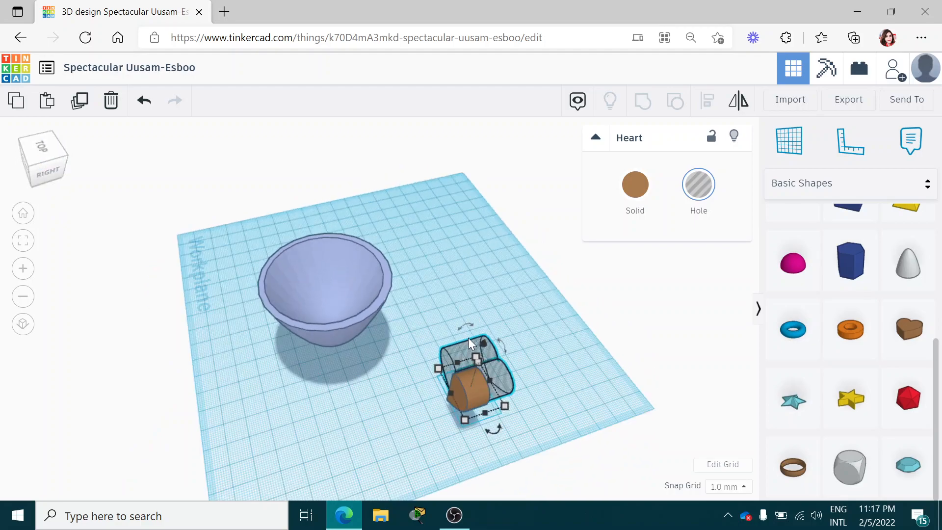
key("ctrl+z")
Shift the second heart 6 mm so that it spans the half heart's full thickness, and turn it into a hole
left_click_drag(460, 351, 446, 353)
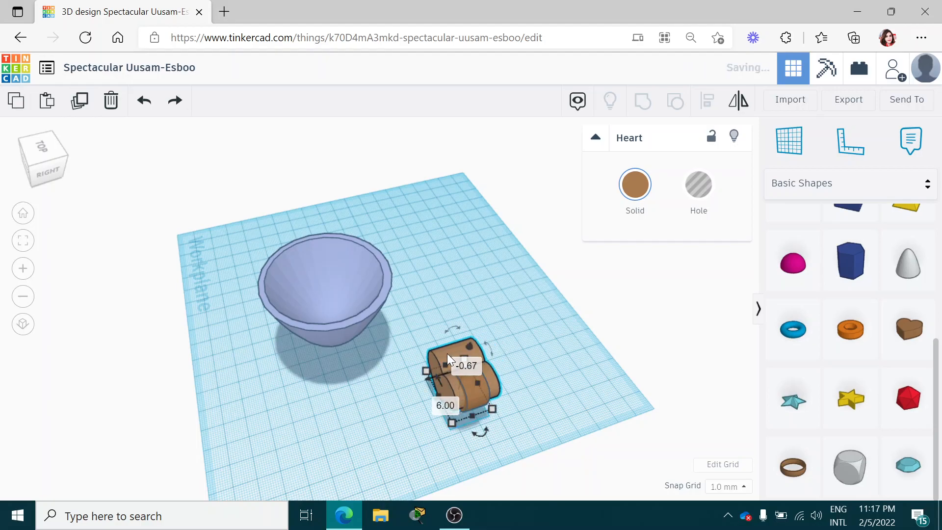
left_click(698, 185)
left_click(387, 345)
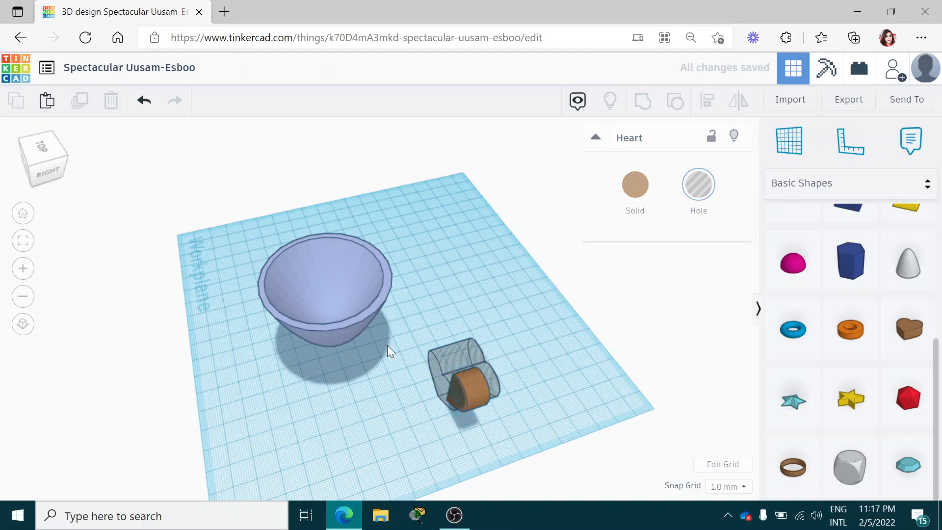
Group the half heart with the heart-shaped hole to cut out the curved handle, and deselect it
left_click_drag(399, 328, 525, 431)
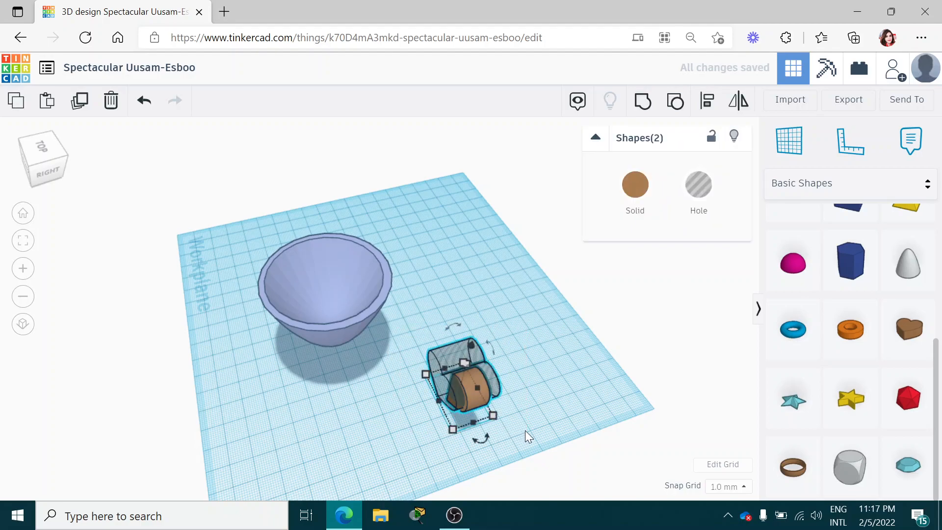
left_click(640, 107)
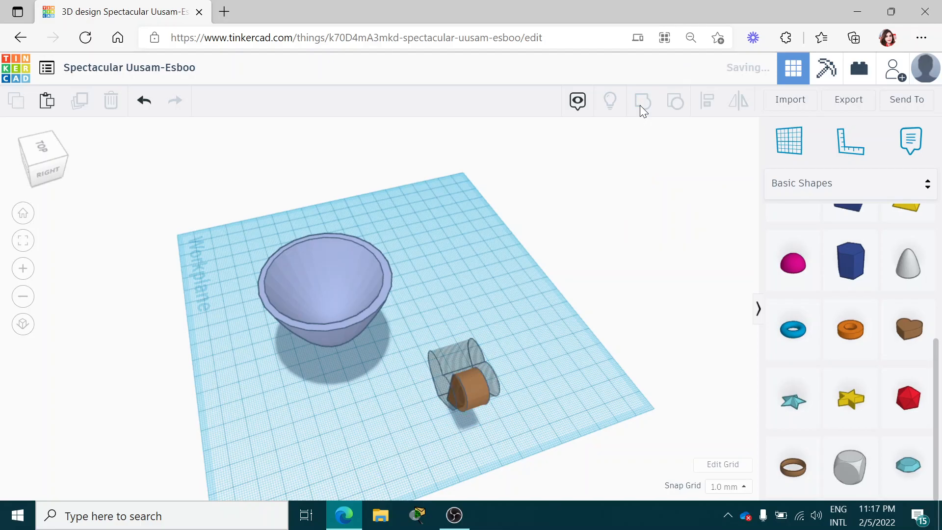
left_click_drag(55, 169, 72, 164)
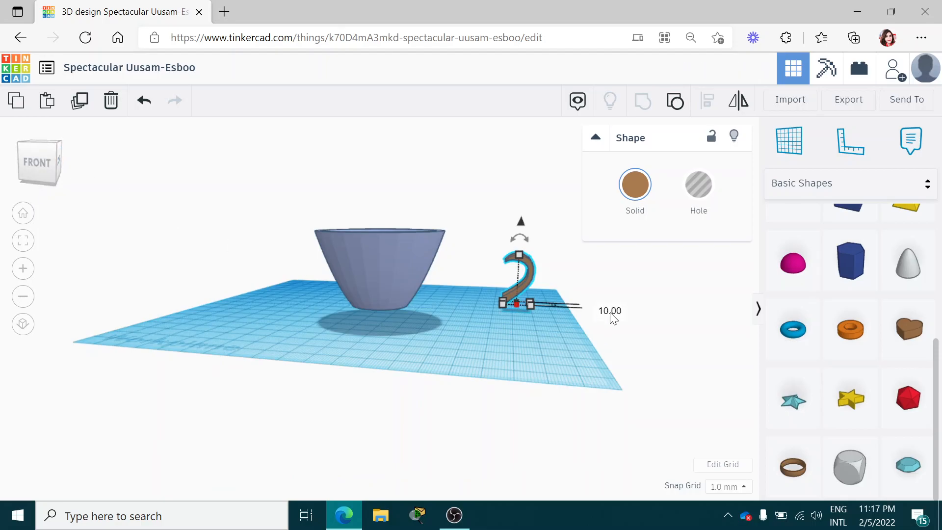
left_click(651, 374)
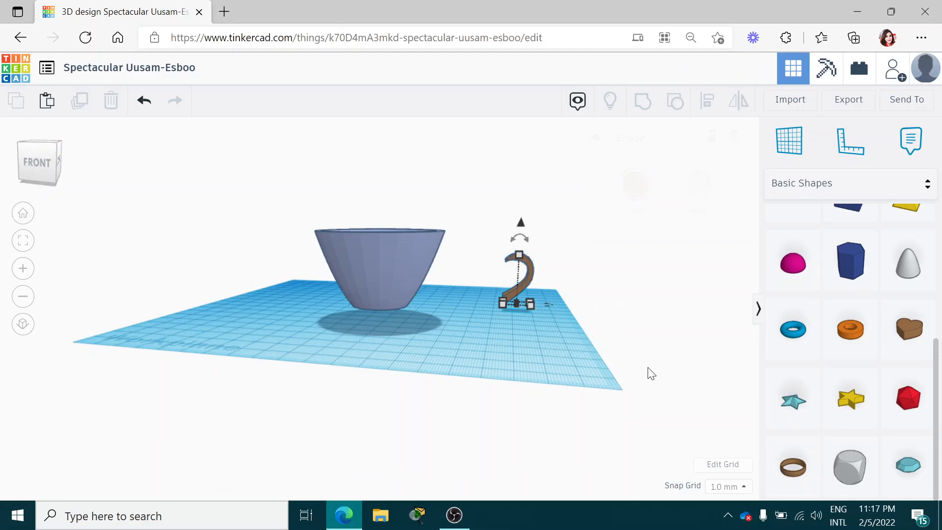
Move the curved handle against the cup's side and shrink it to 10.16 mm by 11 mm and 22 mm high
left_click(526, 284)
left_click_drag(525, 281, 440, 296)
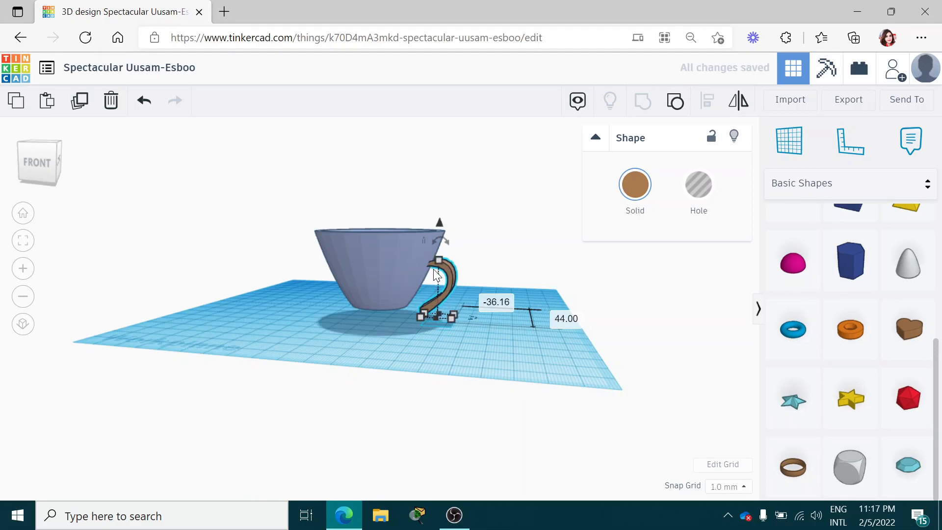
left_click_drag(437, 260, 438, 270)
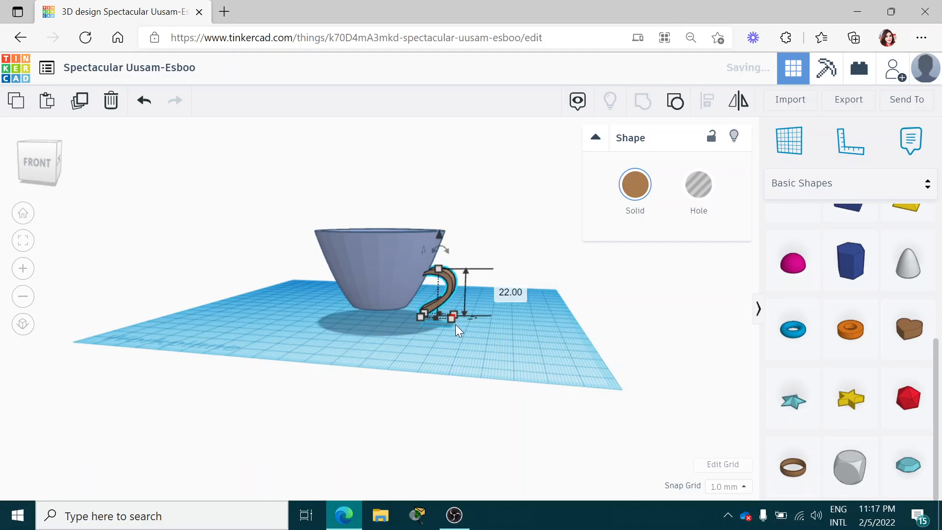
left_click_drag(453, 319, 443, 320)
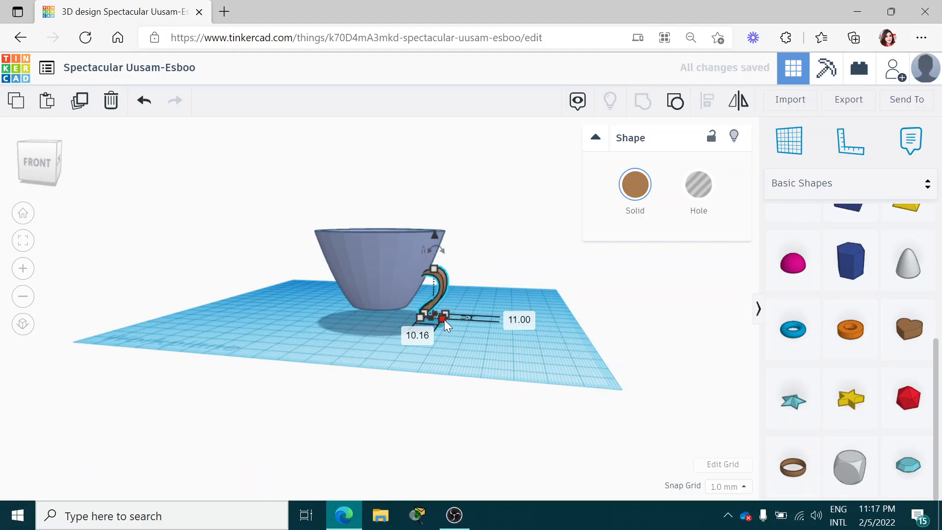
Rotate the handle 20° so that its lower end swings toward the cup's base, and deselect it
left_click_drag(436, 246, 435, 247)
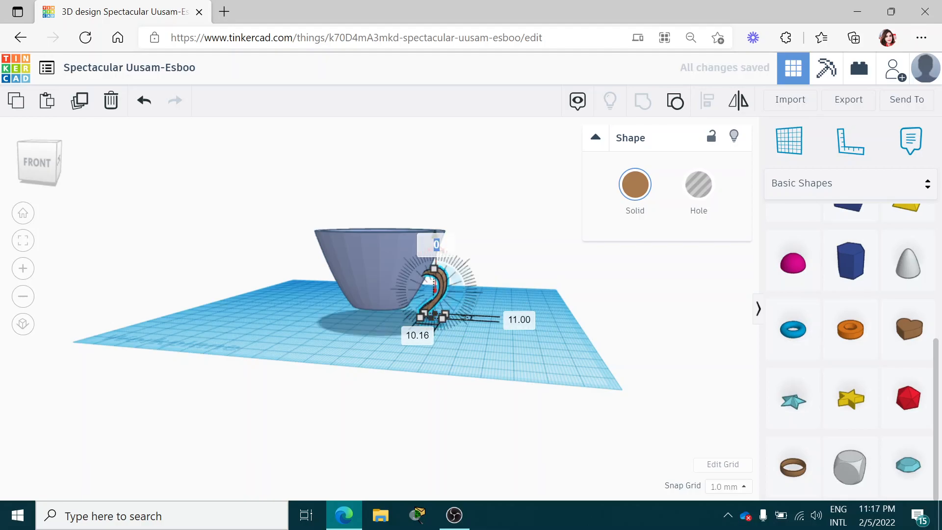
type("20")
key("Return")
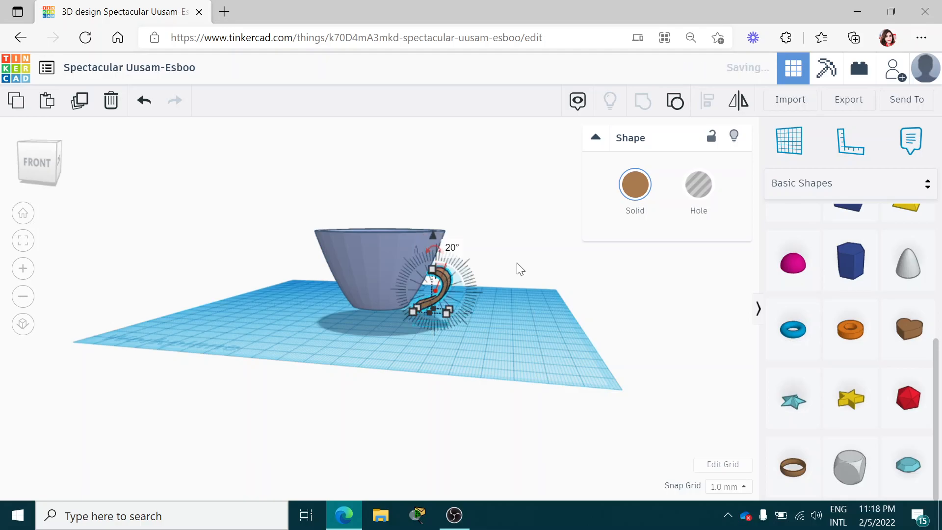
left_click(520, 282)
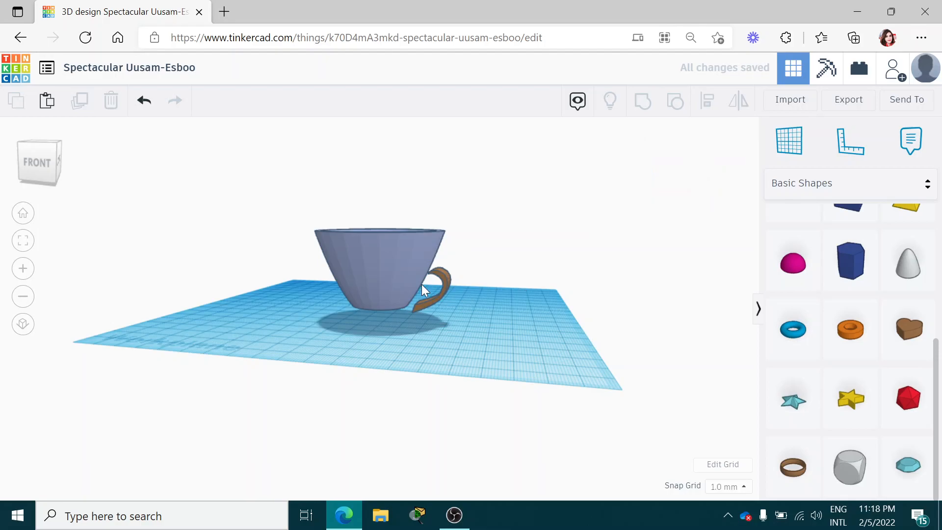
Reposition the handle across the workplane beside the cup's wall, checking it from the front
left_click(54, 174)
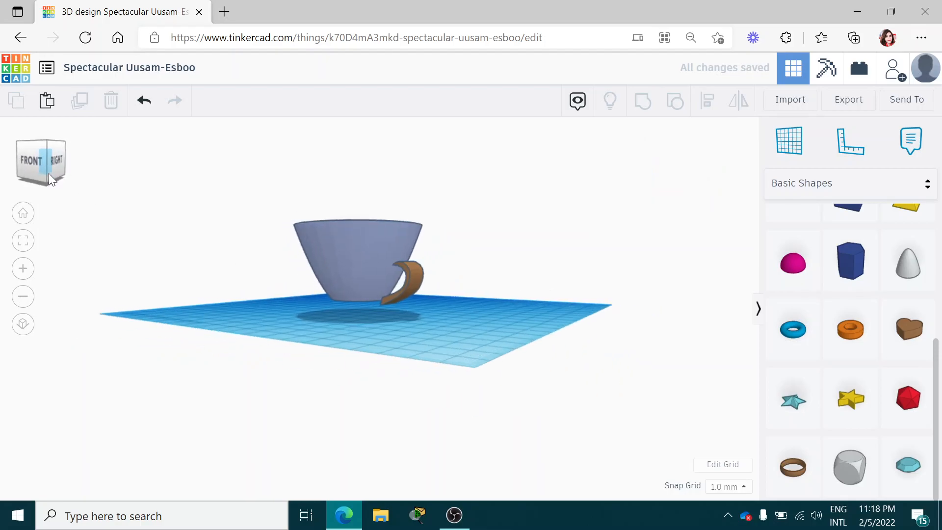
left_click(410, 283)
mouse_move(411, 278)
left_mouse_down()
mouse_move(410, 268)
mouse_move(411, 288)
left_mouse_up()
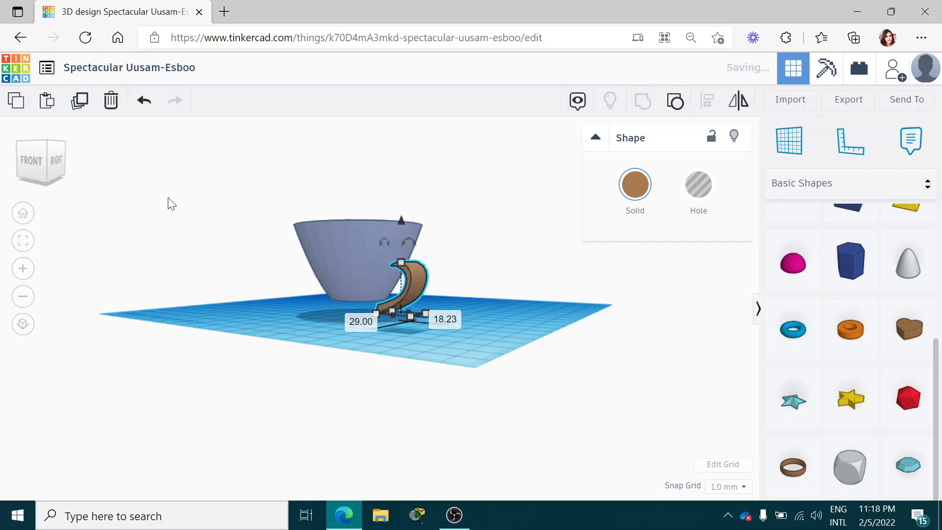
left_click(44, 169)
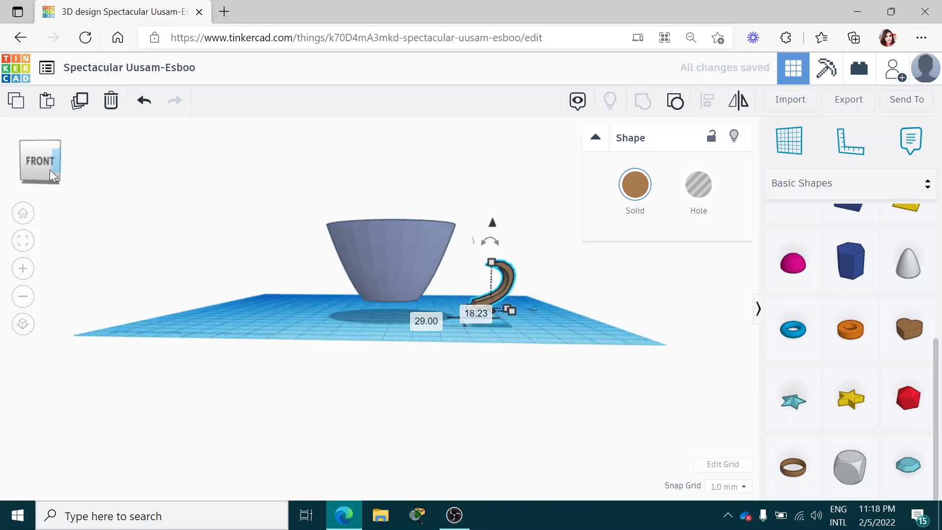
mouse_move(506, 279)
left_mouse_down()
mouse_move(485, 268)
mouse_move(490, 278)
left_mouse_up()
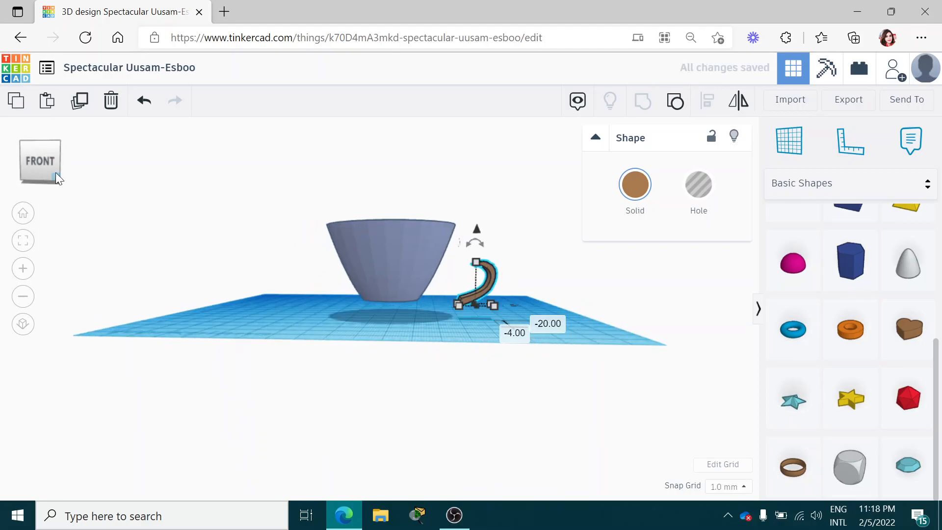
Move the handle 11 mm sideways and 18 mm toward the cup so that it is centred on the wall and touches it
left_click(55, 172)
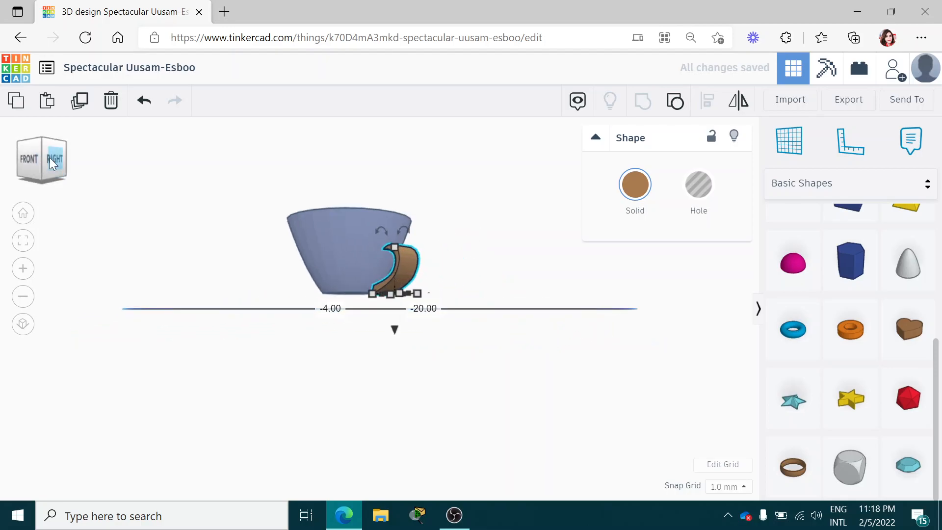
left_click_drag(49, 158, 49, 164)
left_click(43, 150)
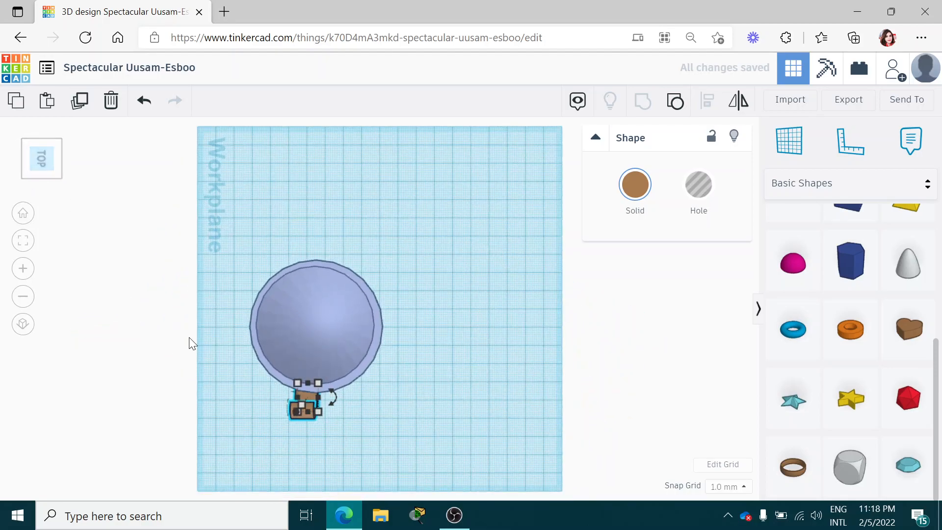
left_click_drag(51, 166, 50, 163)
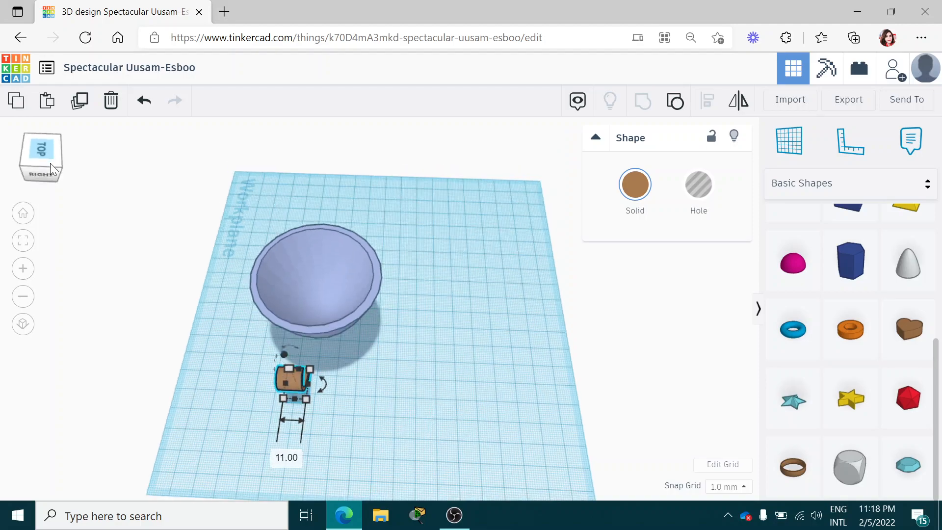
left_click_drag(50, 161, 51, 160)
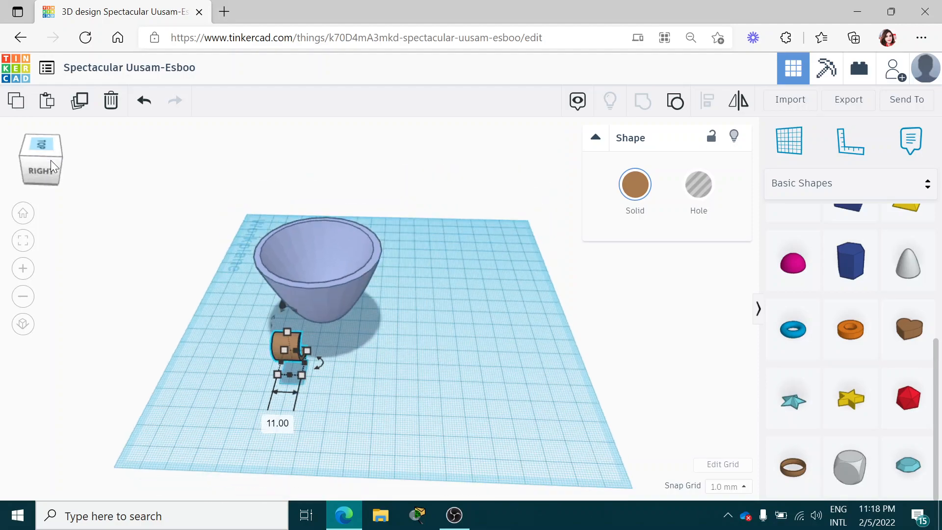
left_click_drag(277, 341, 308, 314)
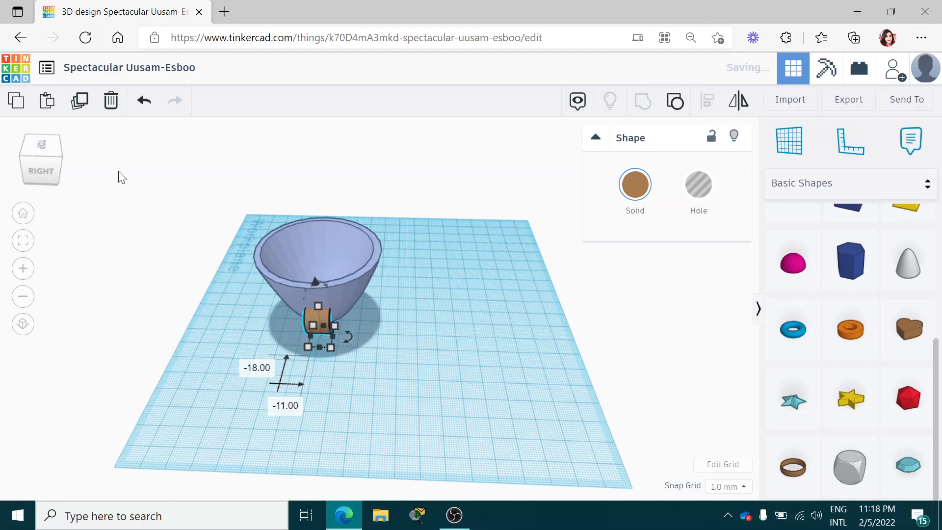
left_click(51, 159)
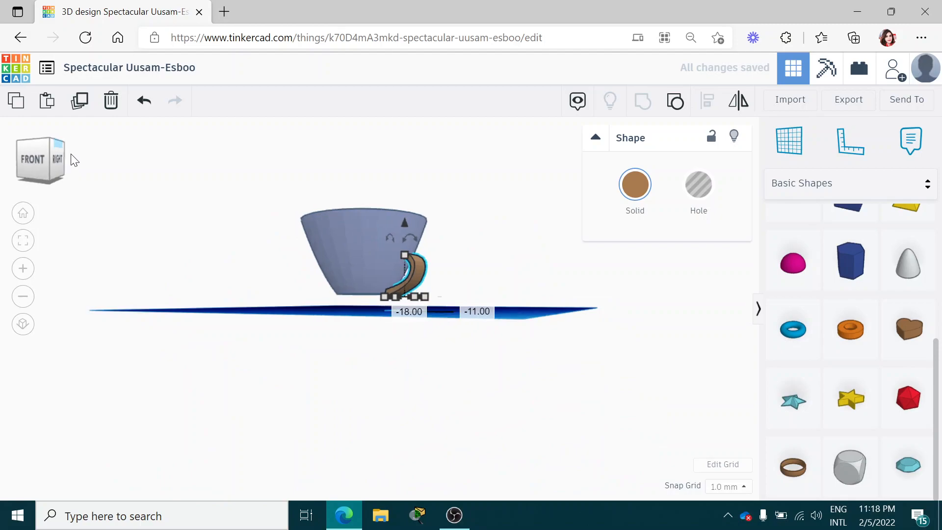
left_click_drag(72, 154, 77, 154)
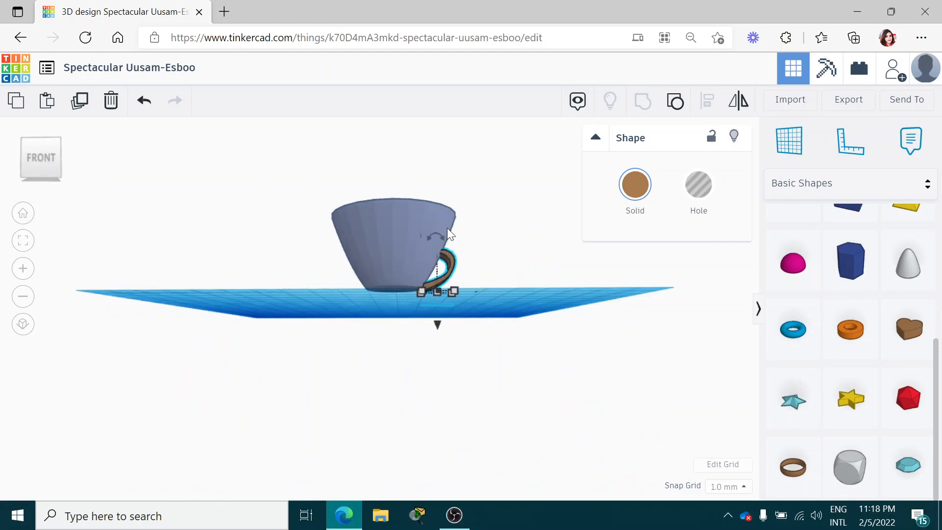
Raise the curved handle along the cup's wall to 17 mm above the workplane
left_click_drag(48, 167, 42, 171)
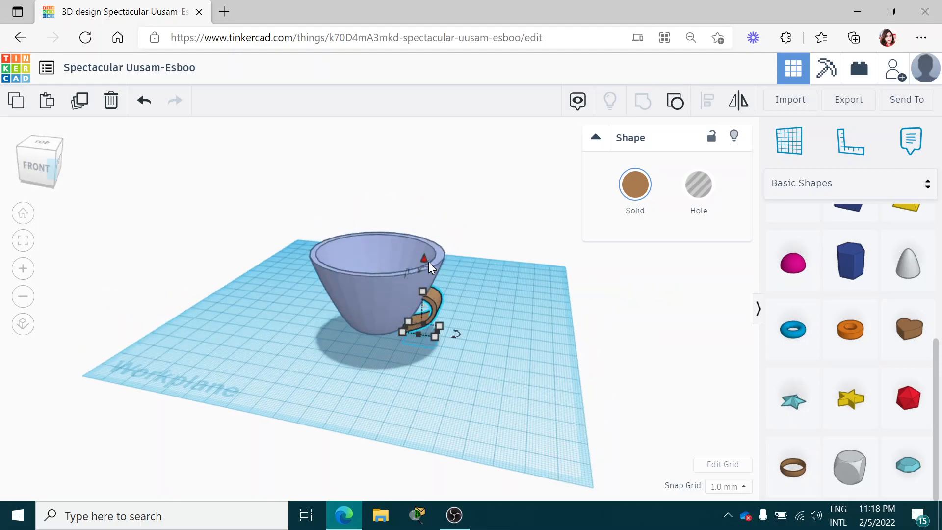
left_click_drag(425, 259, 426, 244)
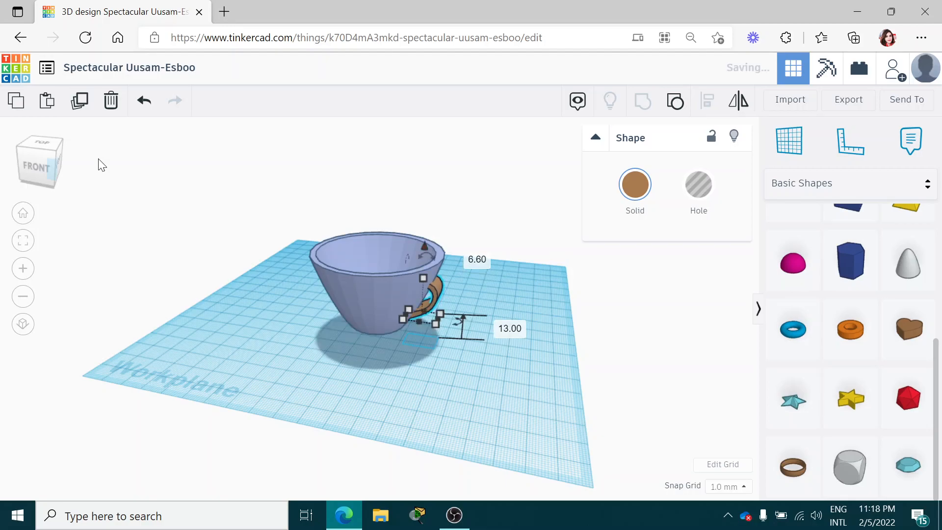
left_click(42, 162)
left_click_drag(42, 158, 42, 164)
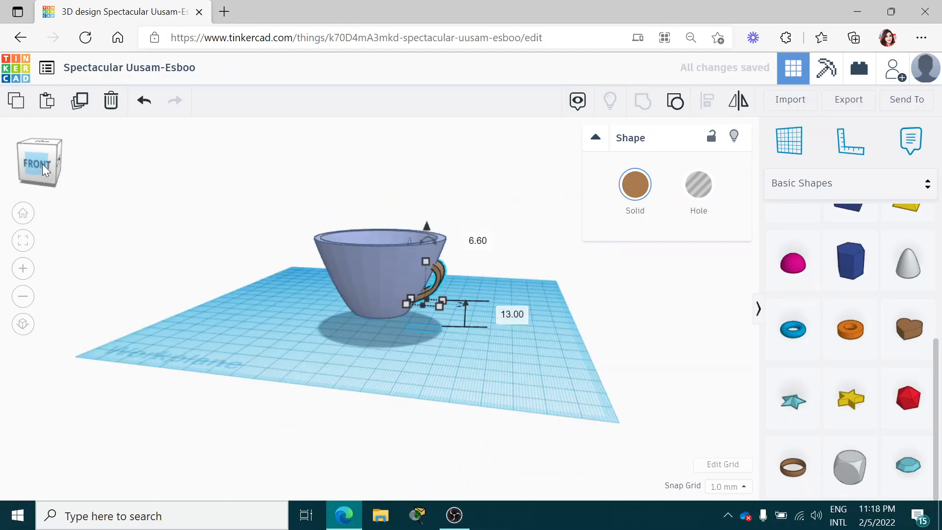
left_click_drag(424, 231, 425, 219)
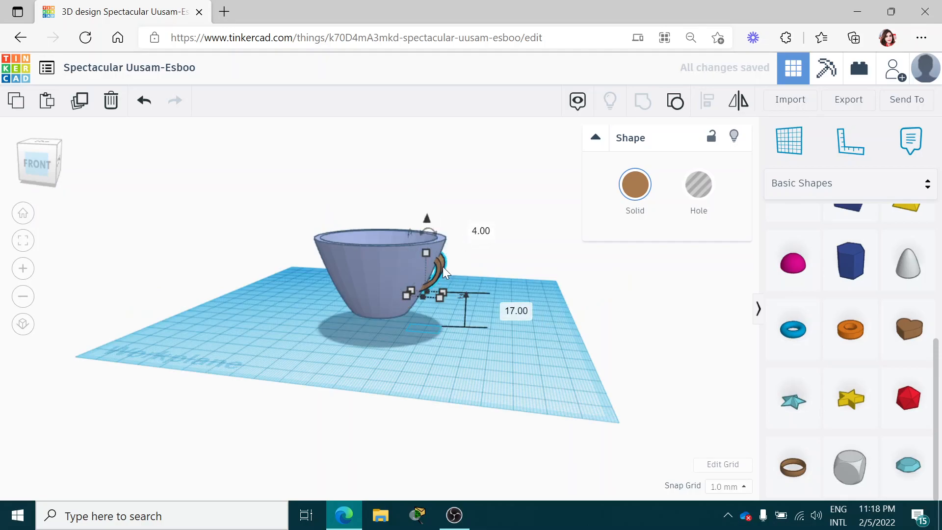
Move the handle 4 mm outward and 1 mm across the cup's wall, check its position from the front, and deselect it
left_click_drag(440, 266, 449, 266)
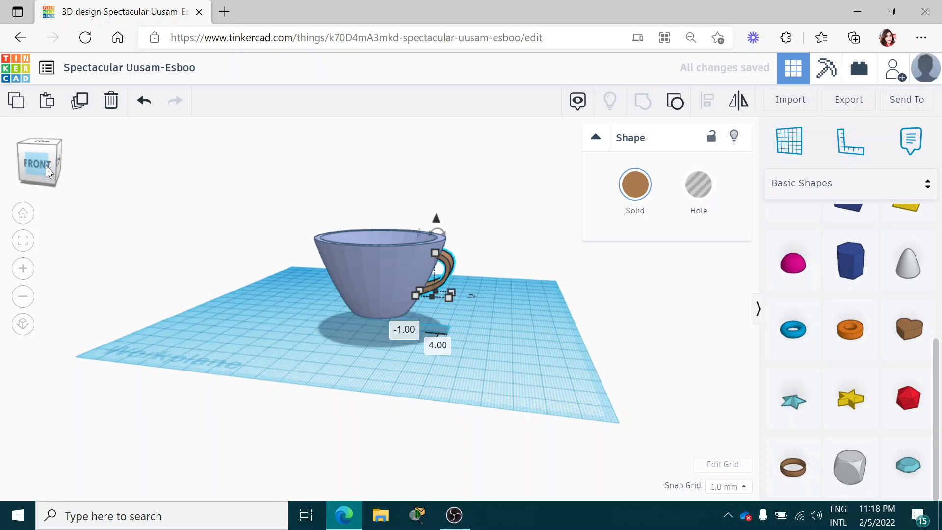
left_click(46, 165)
left_click_drag(51, 173, 62, 173)
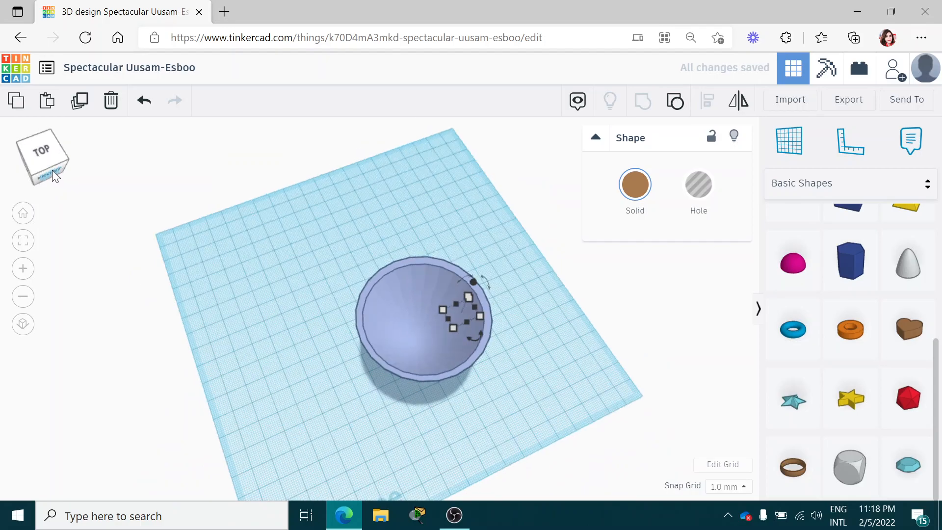
left_click(49, 167)
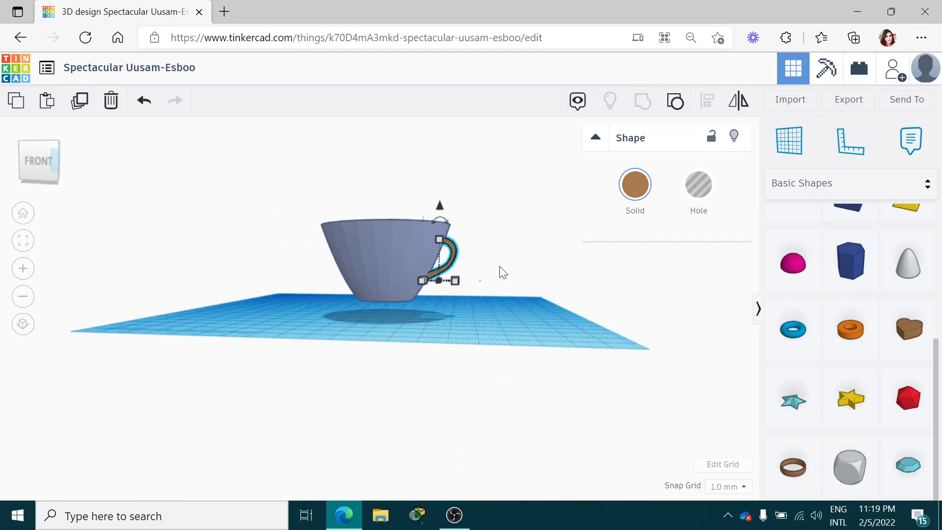
left_click(518, 279)
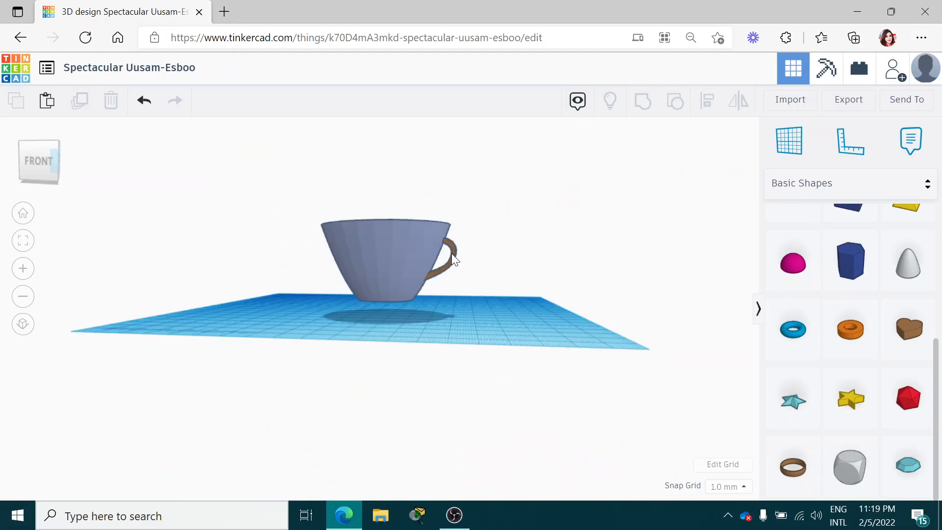
Examine the cup with its attached handle and look through the basic shapes for another part
mouse_move(31, 166)
left_mouse_down()
mouse_move(1, 170)
mouse_move(49, 169)
mouse_move(30, 167)
left_mouse_up()
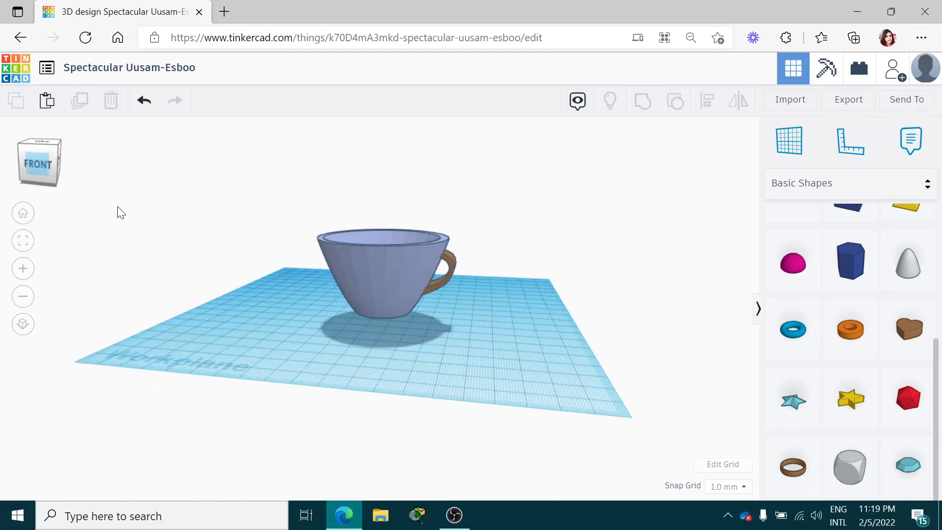
scroll(881, 297, "up", 1)
scroll(882, 297, "up", 5)
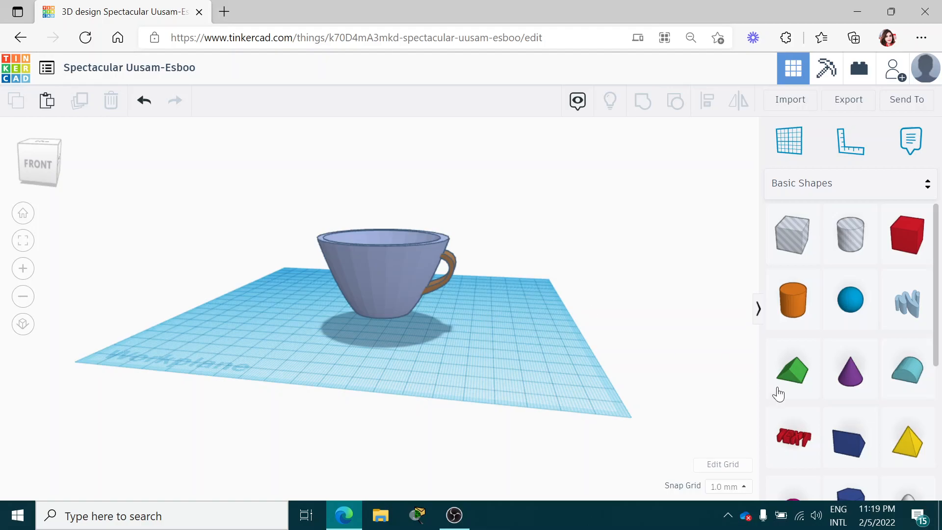
scroll(893, 400, "down", 5)
scroll(894, 403, "up", 5)
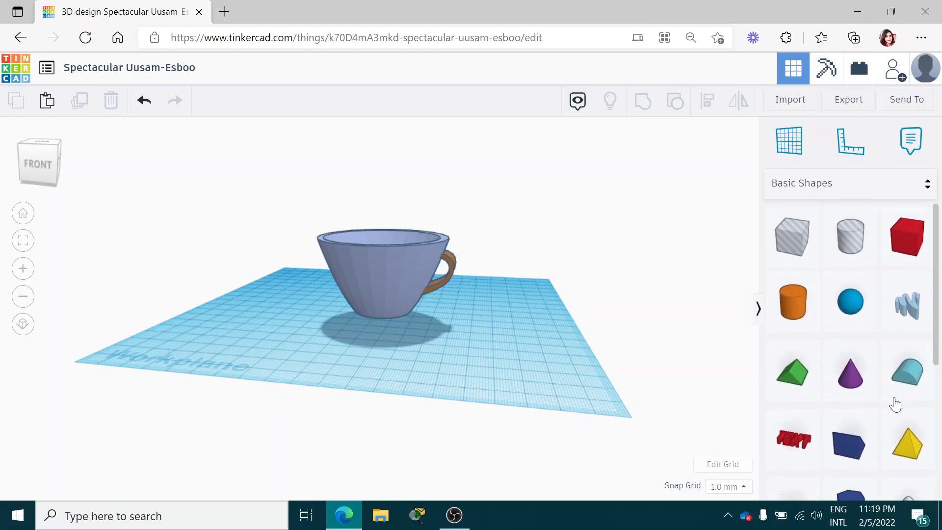
scroll(896, 404, "down", 5)
scroll(556, 370, "down", 5)
scroll(556, 367, "up", 5)
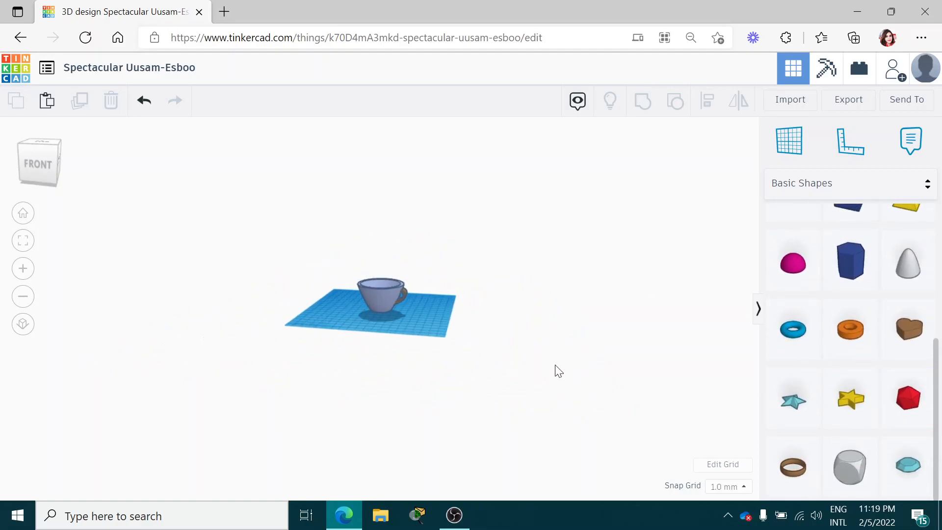